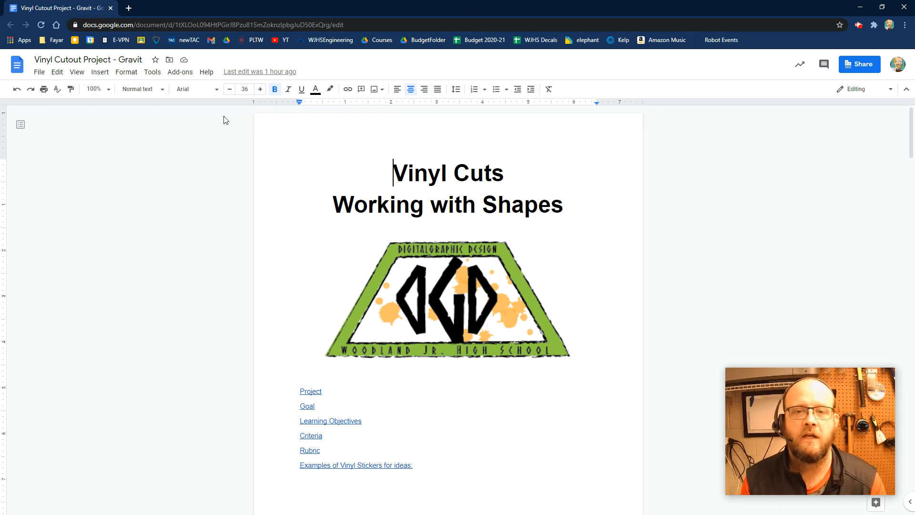
Locate the Instructions section after the rubric in the Vinyl Cutout Project document and enlarge it for reading
left_click(651, 279)
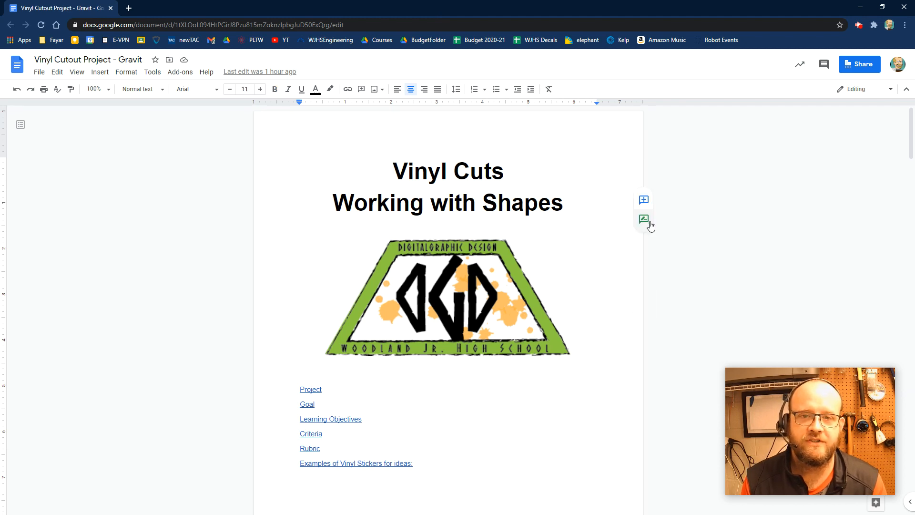
scroll(649, 225, "down", 20)
scroll(396, 172, "down", 12)
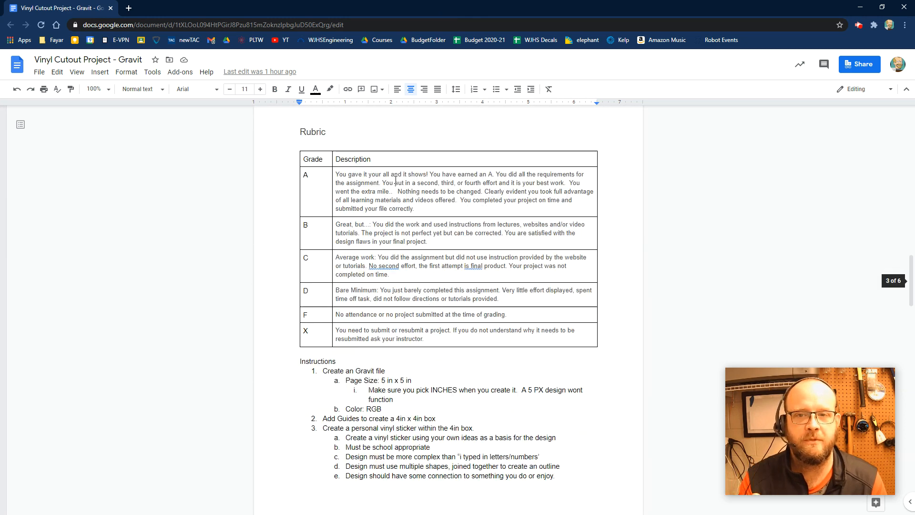
scroll(396, 181, "up", 4)
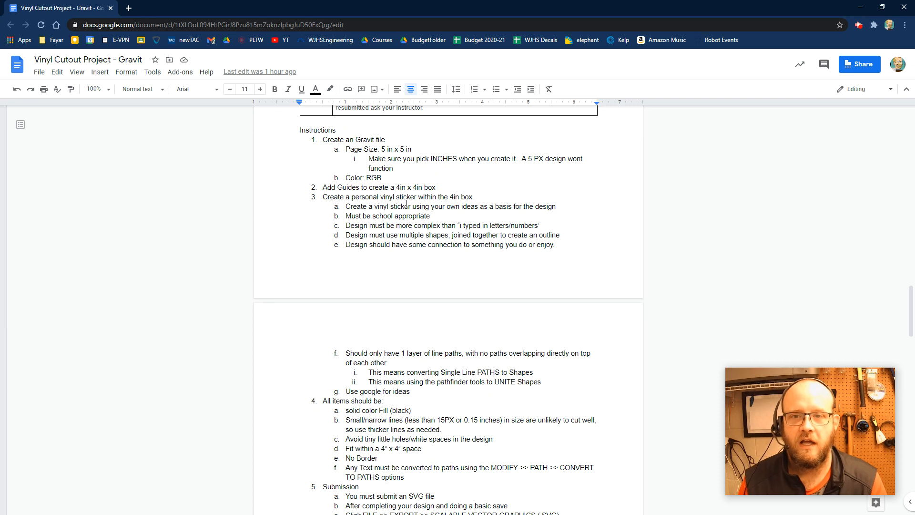
scroll(406, 203, "up", 1)
key("ctrl+plus")
key("ctrl+plus")
key("ctrl+plus")
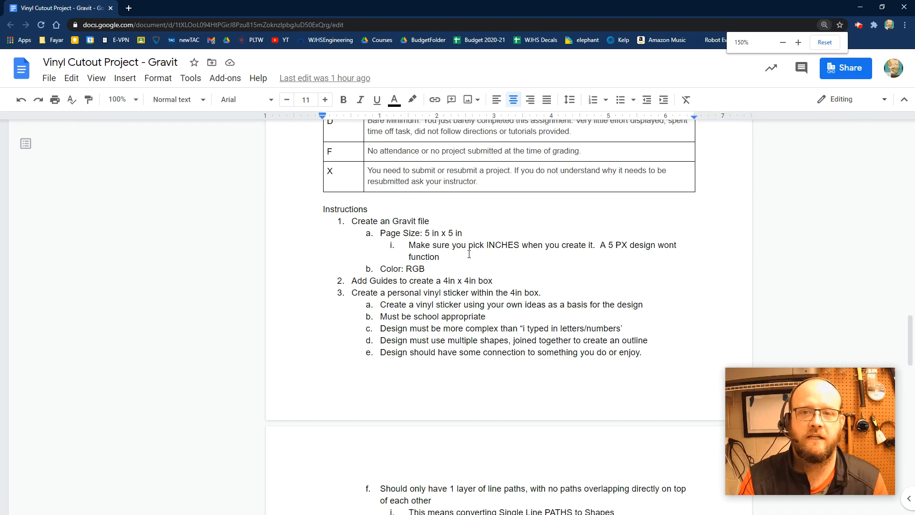
key("ctrl+plus")
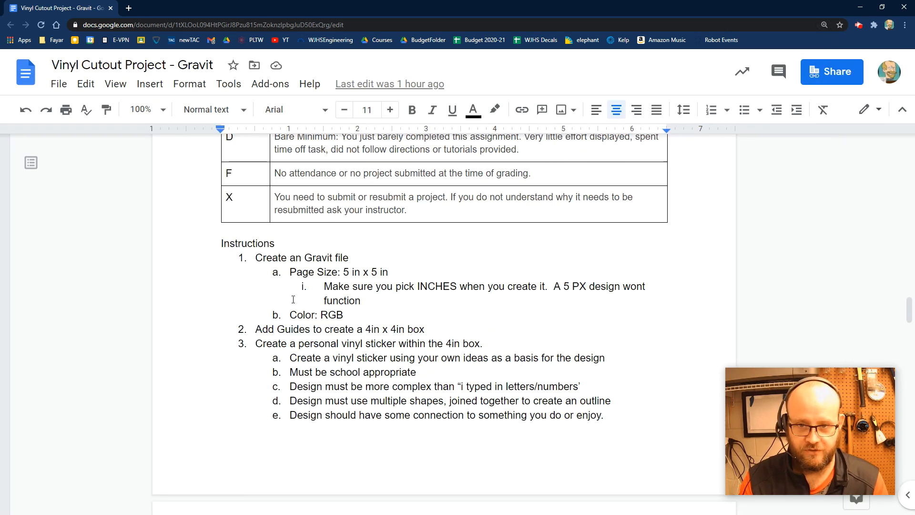
Restore the document to a narrow window beside Gravit Designer, reduce its zoom to fit more instructions, and switch to Gravit Designer
double_click(458, 14)
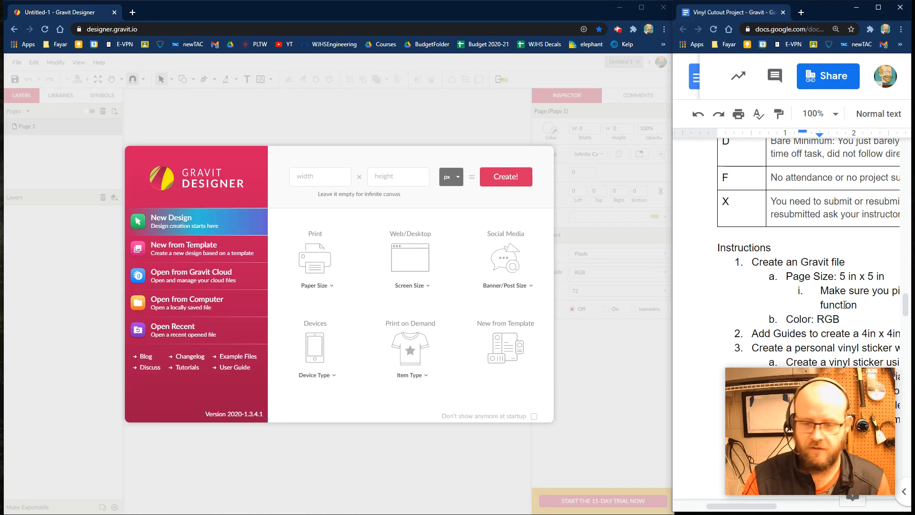
key("ctrl+minus")
key("ctrl+minus")
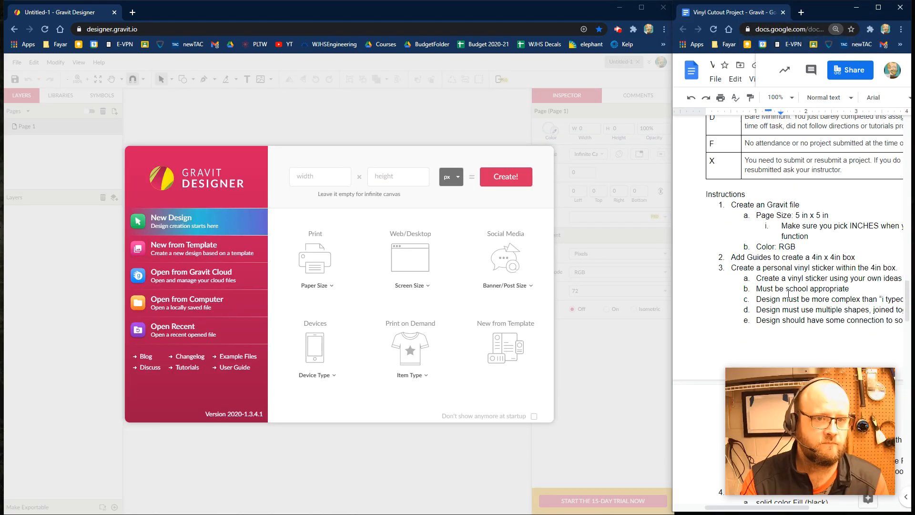
left_click_drag(725, 510, 740, 510)
left_click(391, 17)
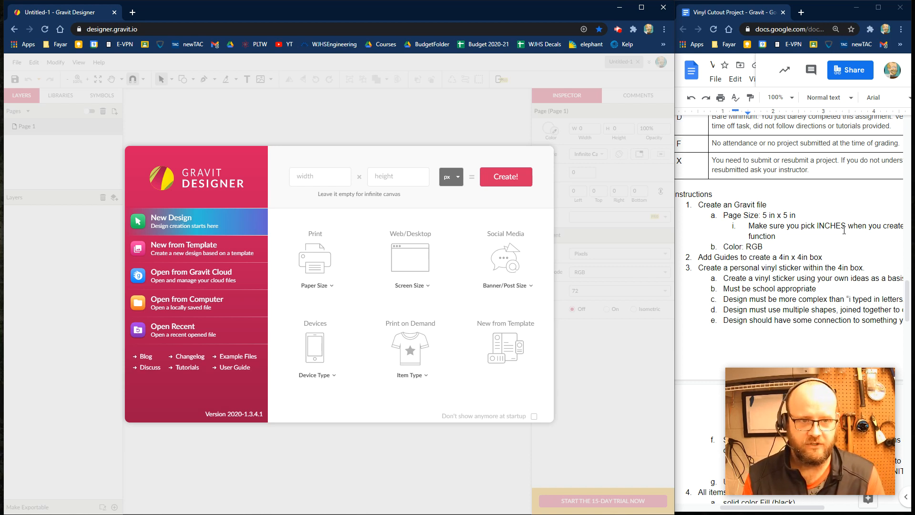
Create a new design 5 in wide by 5 in high, with inches as the unit
left_click(314, 176)
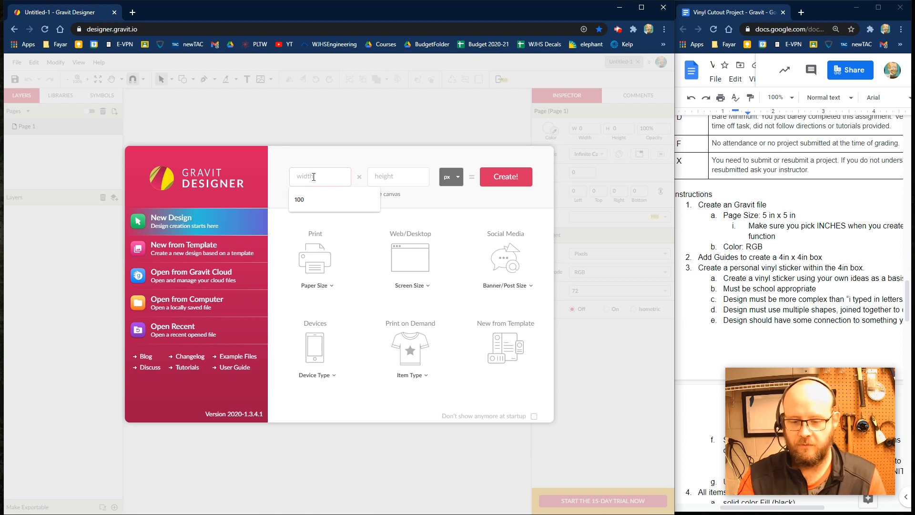
type("5")
left_click(381, 177)
type("0")
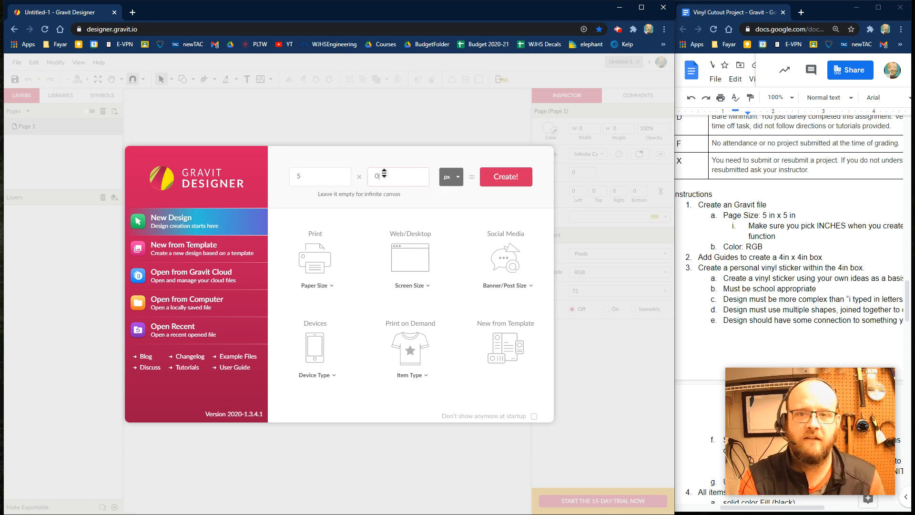
key("BackSpace")
type("5")
left_click(458, 180)
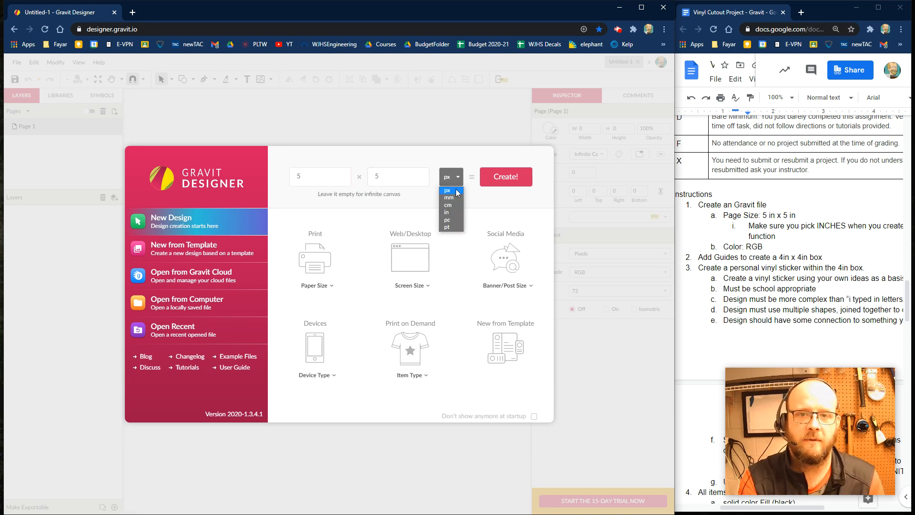
left_click(447, 212)
left_click(498, 179)
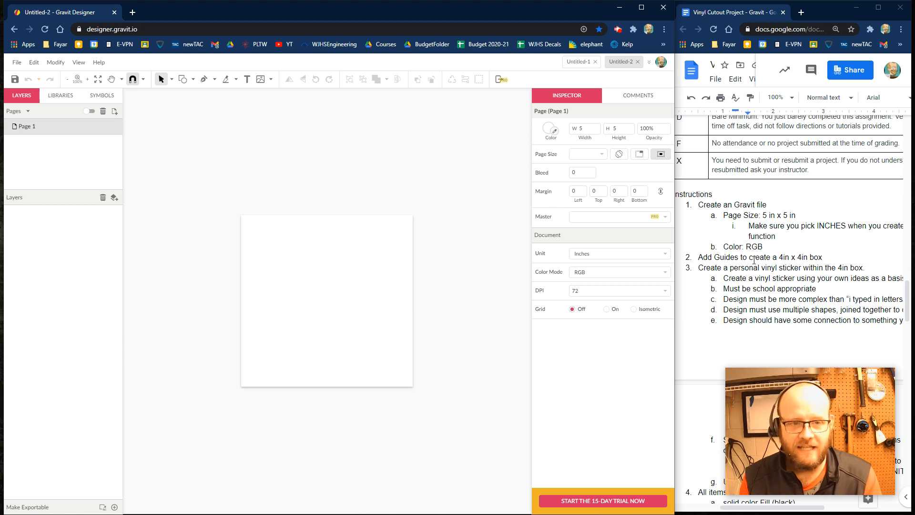
Show the rulers on the canvas
left_click(79, 62)
mouse_move(113, 198)
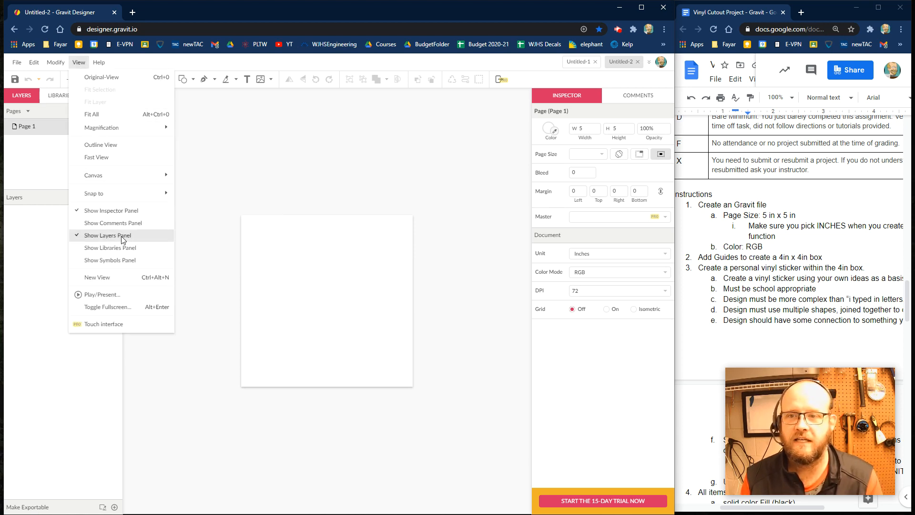
mouse_move(114, 179)
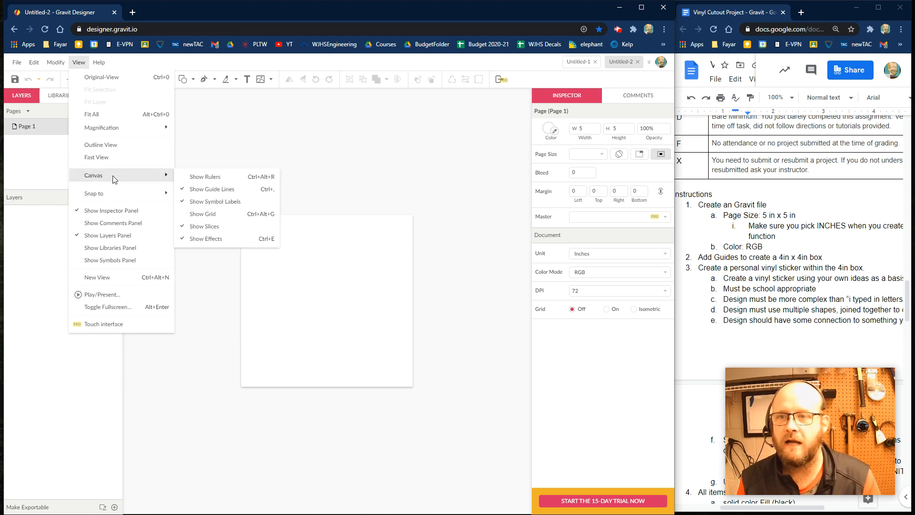
left_click(196, 177)
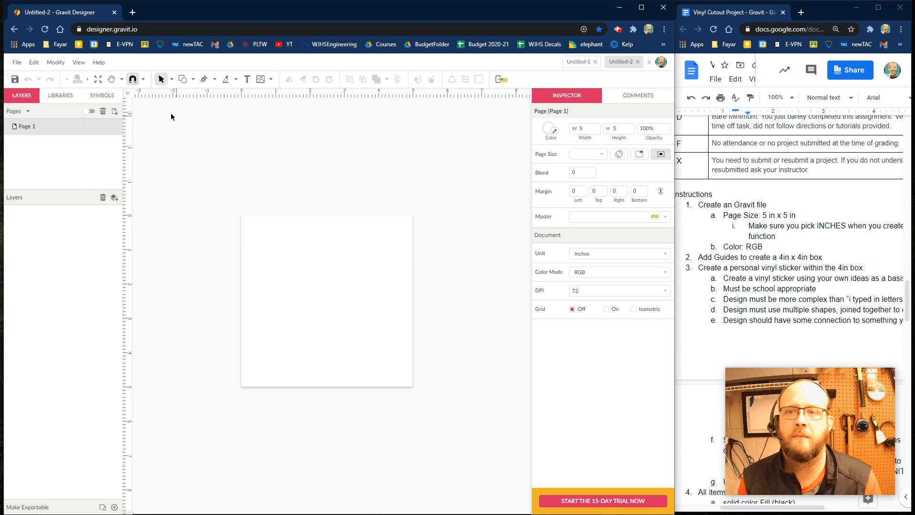
Place vertical guides at 4.5 in and 0.5 in and horizontal guides at 0.5 in and 4.5 in to outline a 4 in square
left_click_drag(129, 109, 396, 136)
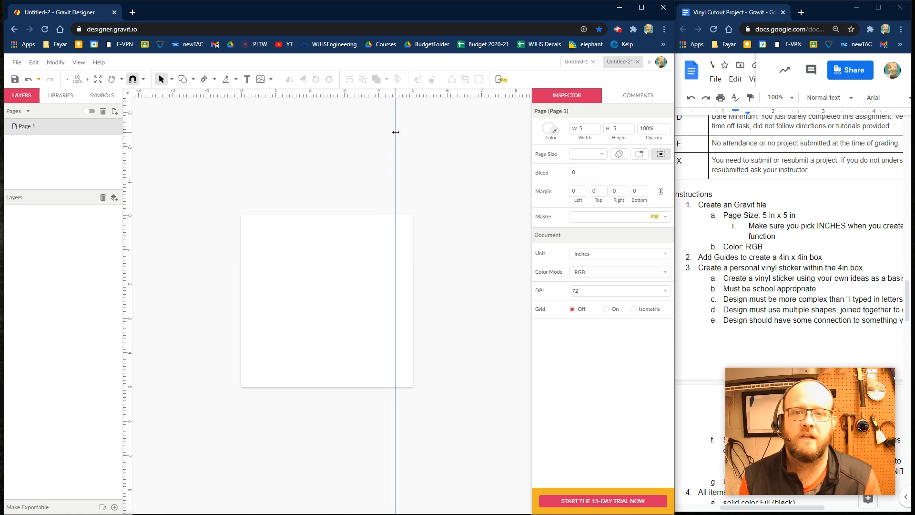
left_click_drag(131, 119, 258, 124)
left_click_drag(173, 96, 186, 232)
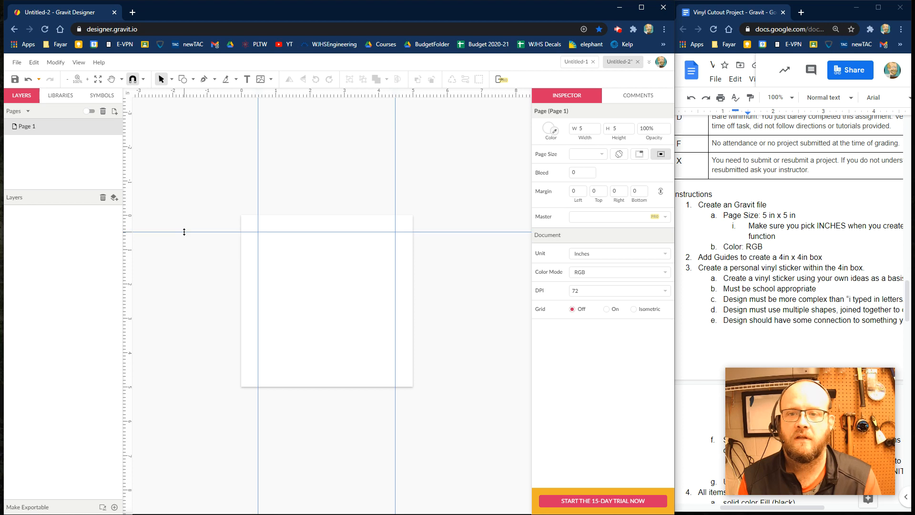
left_click_drag(190, 97, 187, 371)
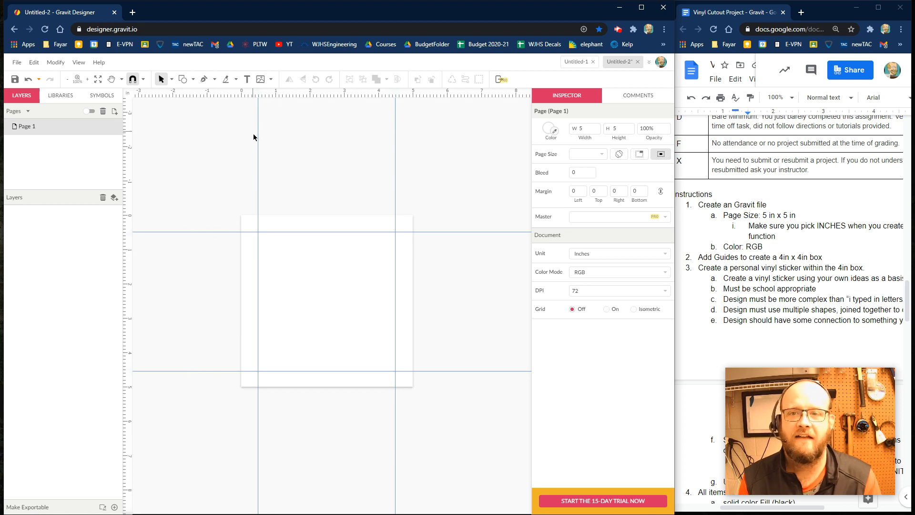
Fit the whole page with its guides in the canvas view
scroll(340, 304, "up", 2)
scroll(340, 306, "down", 2)
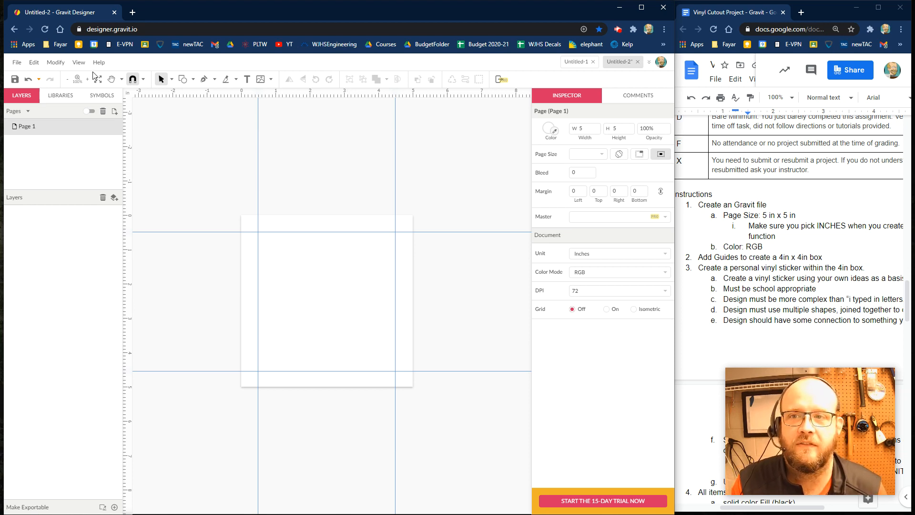
left_click(79, 62)
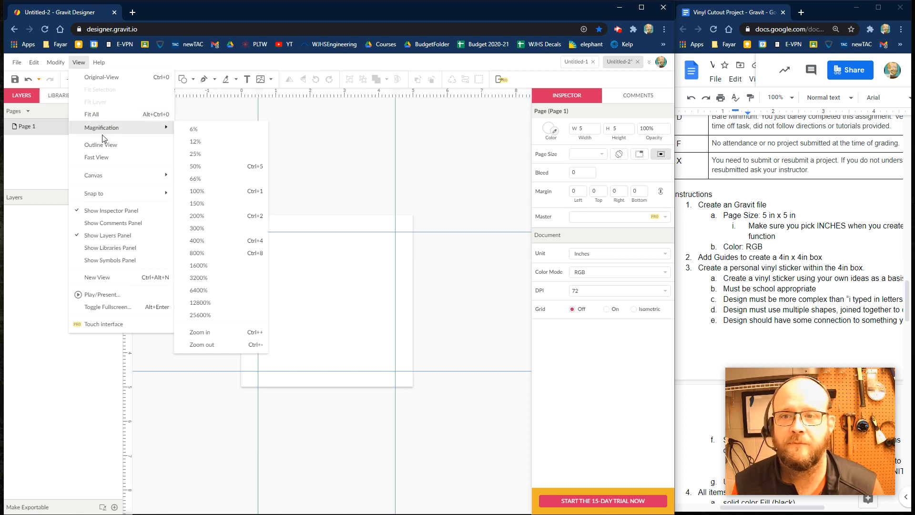
left_click(102, 115)
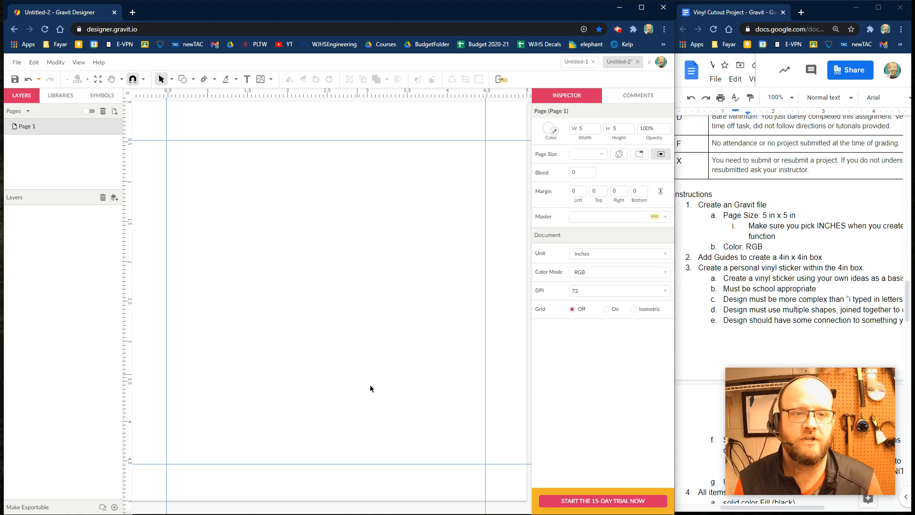
Review the sticker instructions in the project document, from the design requirements through the solid black fill and minimum line thickness rules
left_click(814, 281)
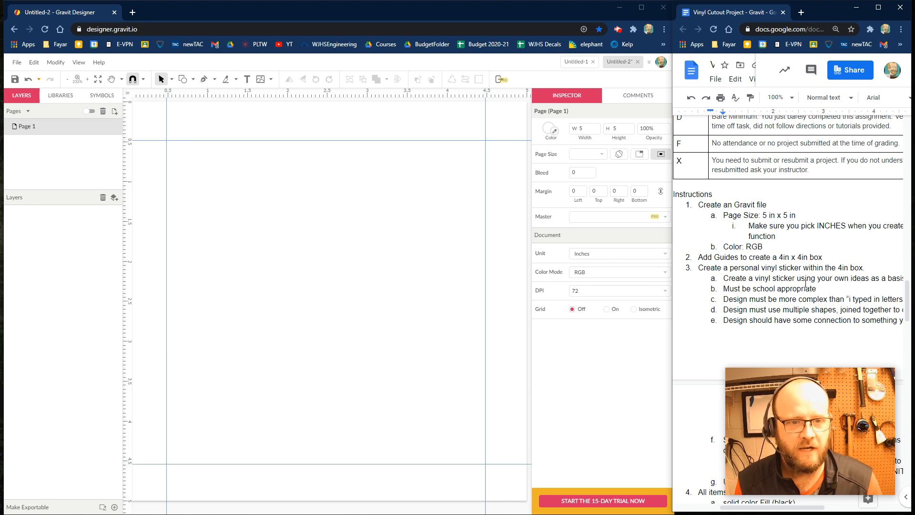
scroll(817, 282, "down", 1)
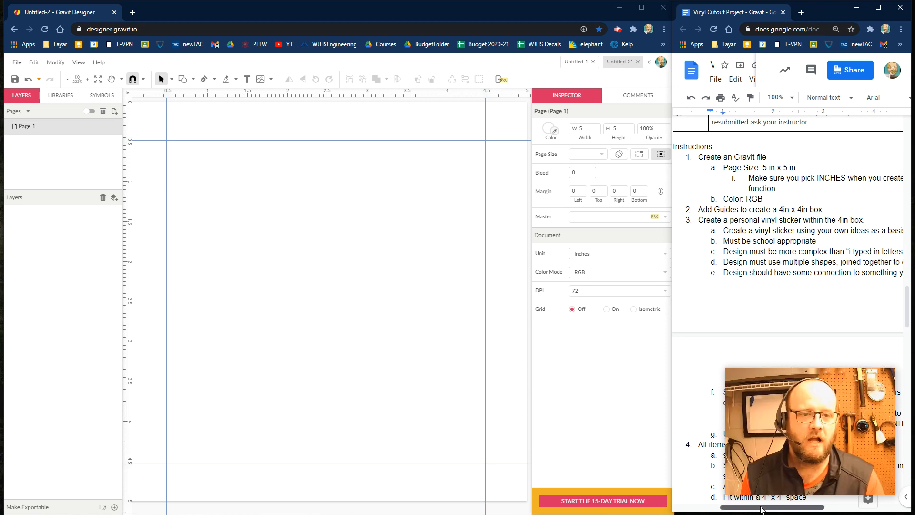
left_click_drag(760, 509, 772, 512)
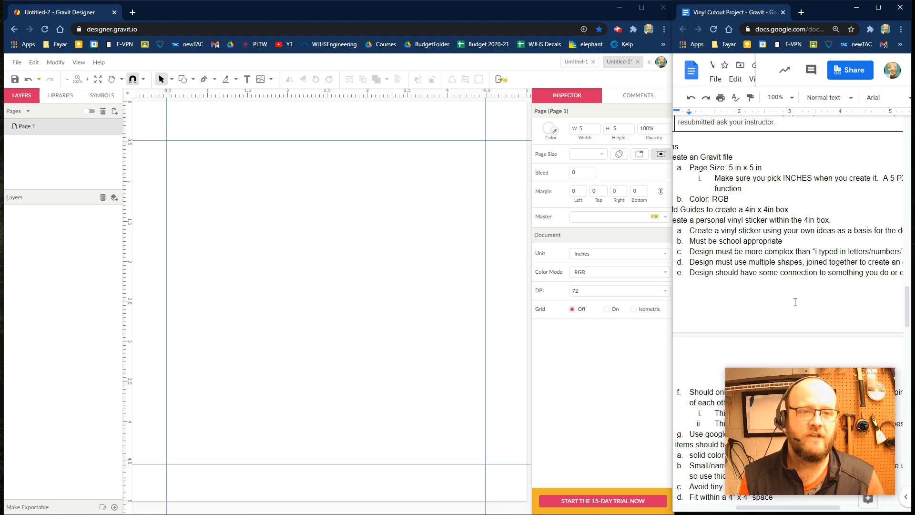
scroll(795, 302, "down", 3)
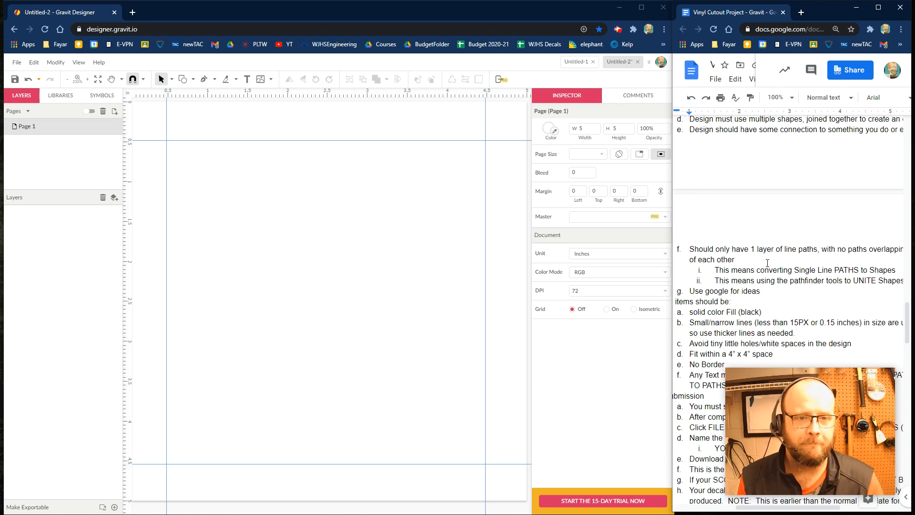
scroll(738, 259, "up", 2)
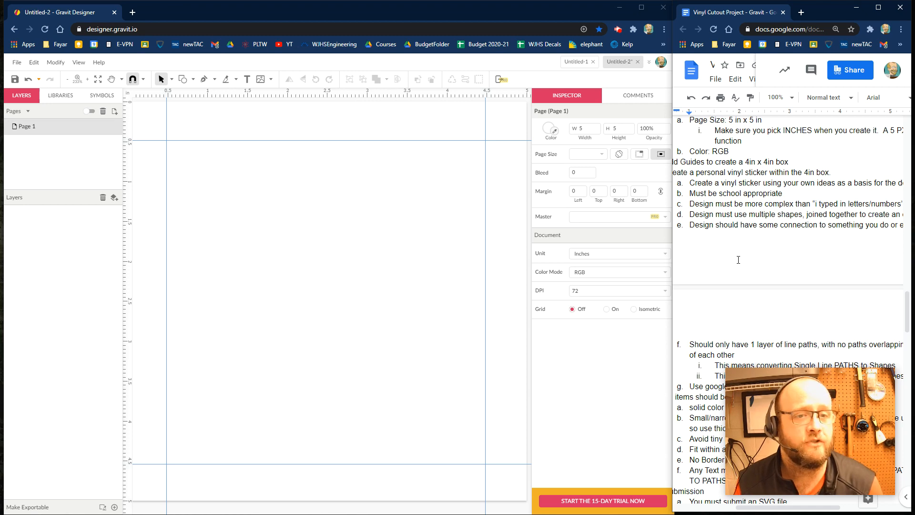
scroll(746, 251, "down", 3)
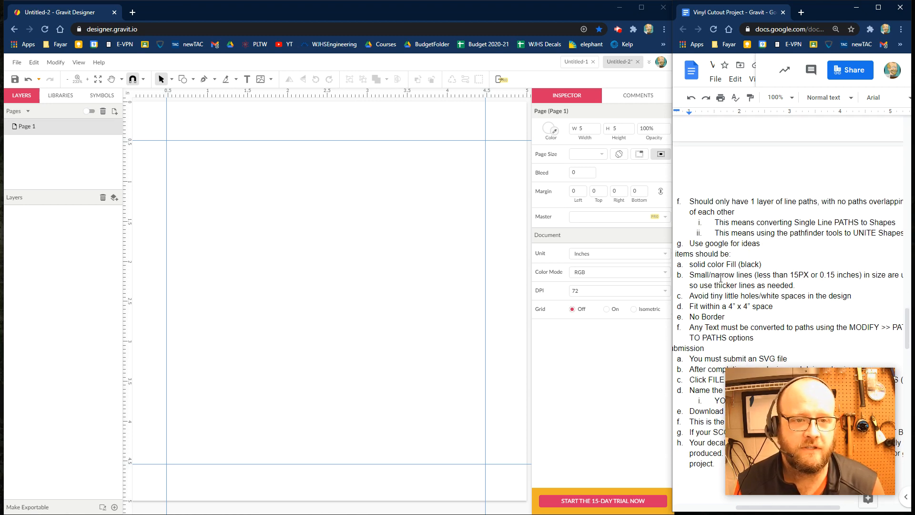
scroll(731, 267, "down", 1)
left_click_drag(691, 214, 779, 217)
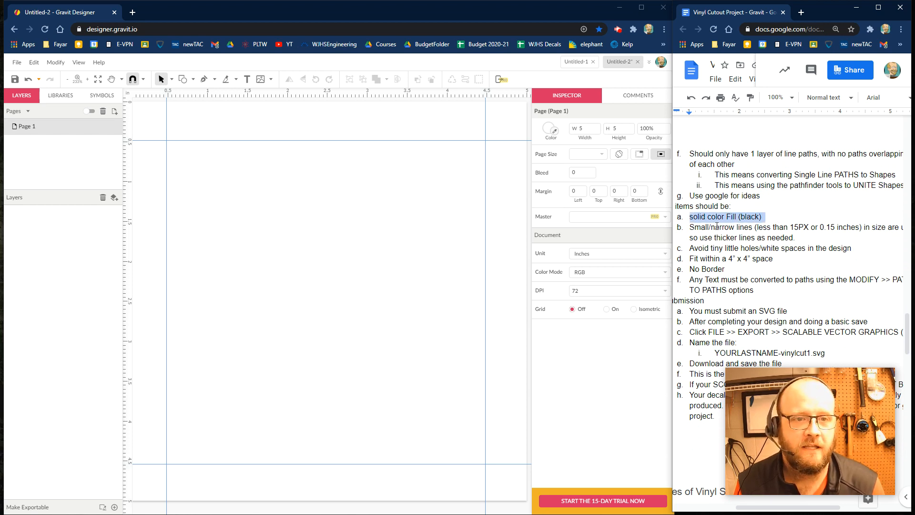
left_click_drag(700, 227, 865, 229)
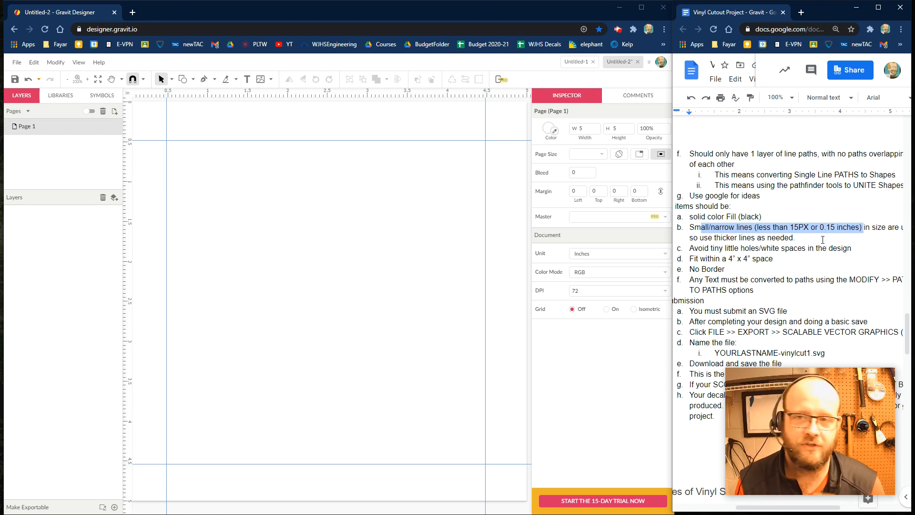
left_click(718, 247)
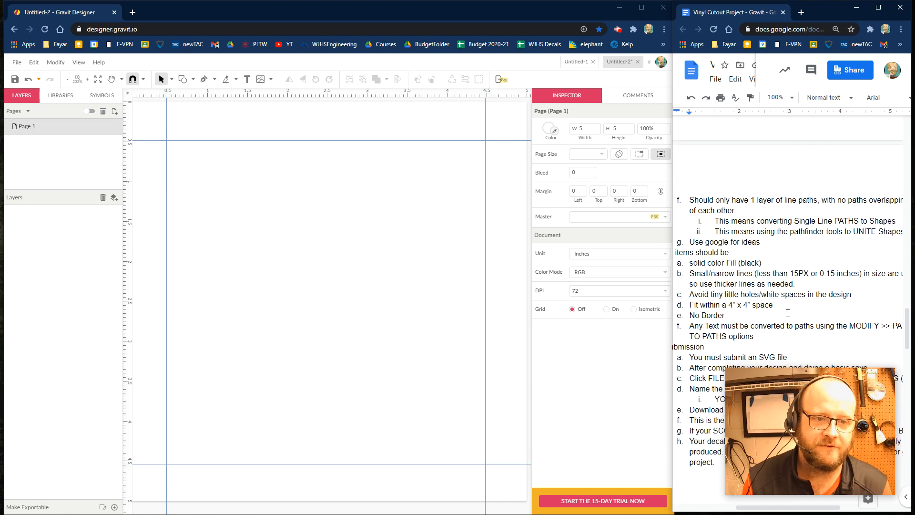
Draw a circle about 0.64 in in diameter with the Ellipse tool in the upper part of the guide square, right of centre
left_click(373, 243)
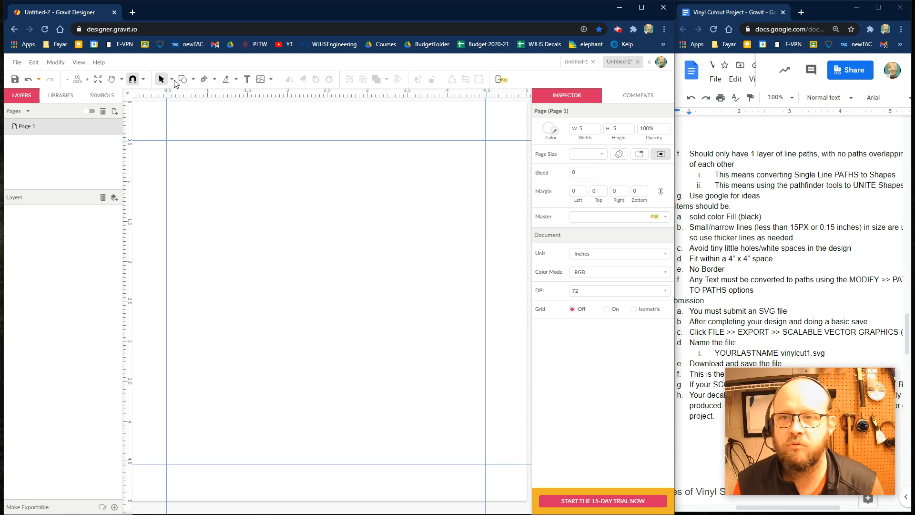
left_click(194, 79)
left_click(228, 119)
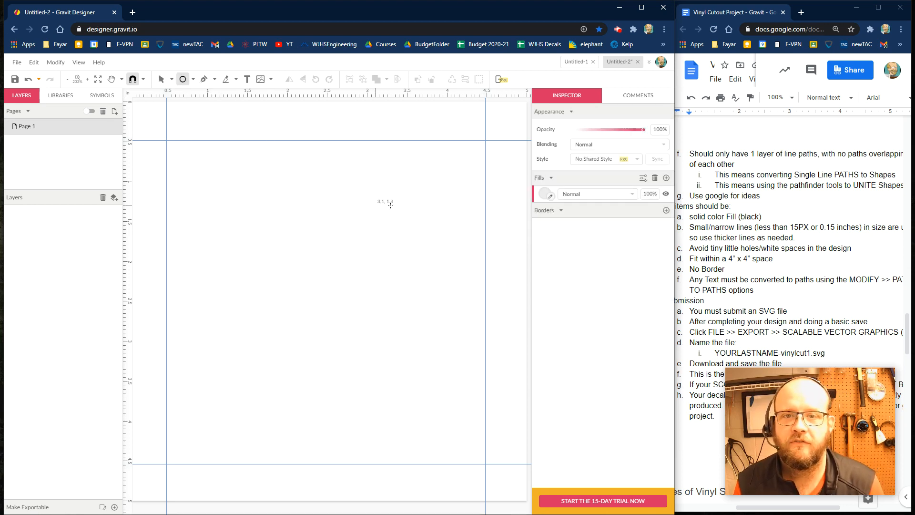
left_click_drag(386, 183, 437, 234)
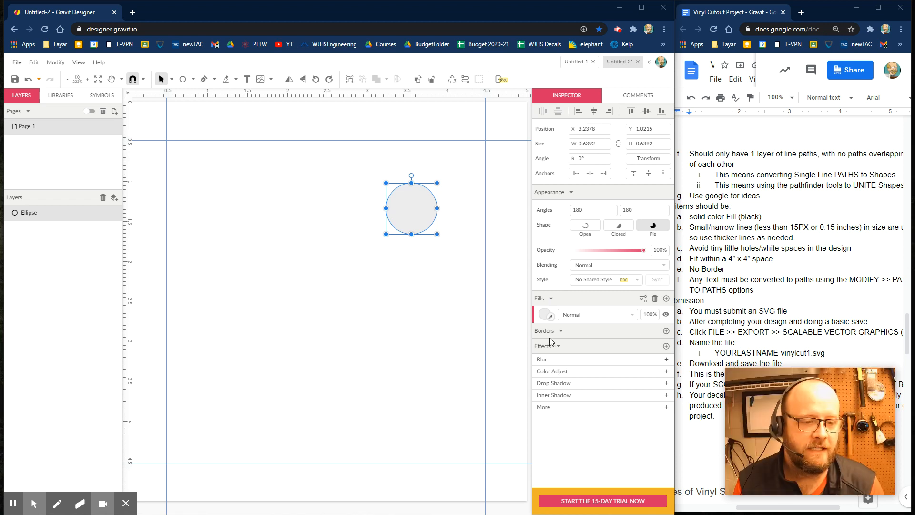
left_click(419, 276)
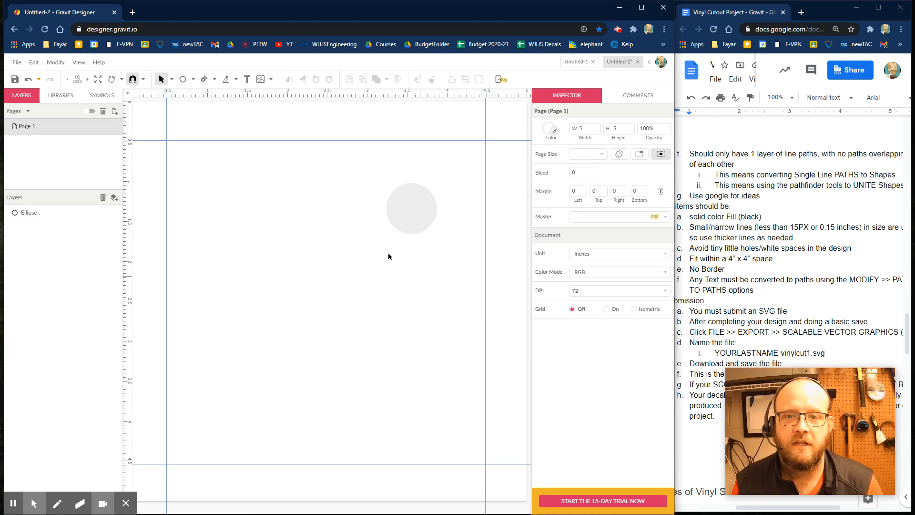
Draw a vertical line about 2 in long with the Line tool below the circle, down toward the lower guide
left_click(215, 79)
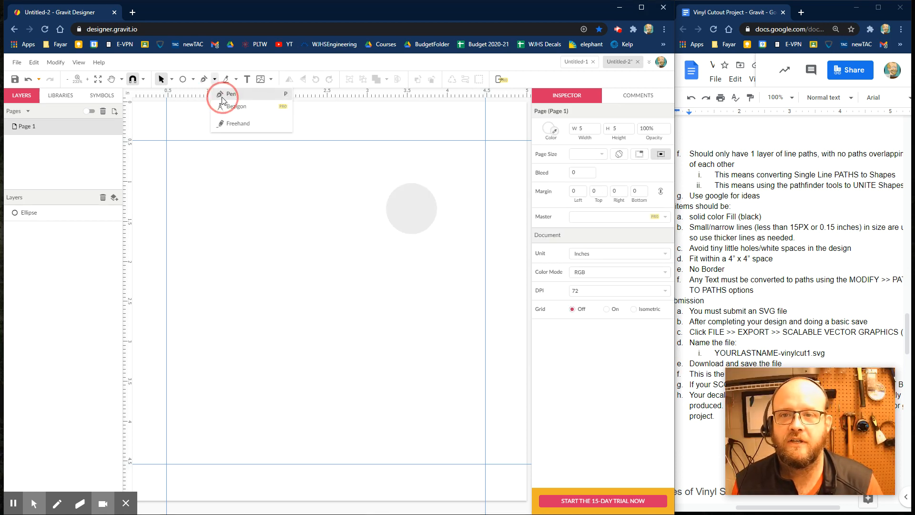
left_click(191, 81)
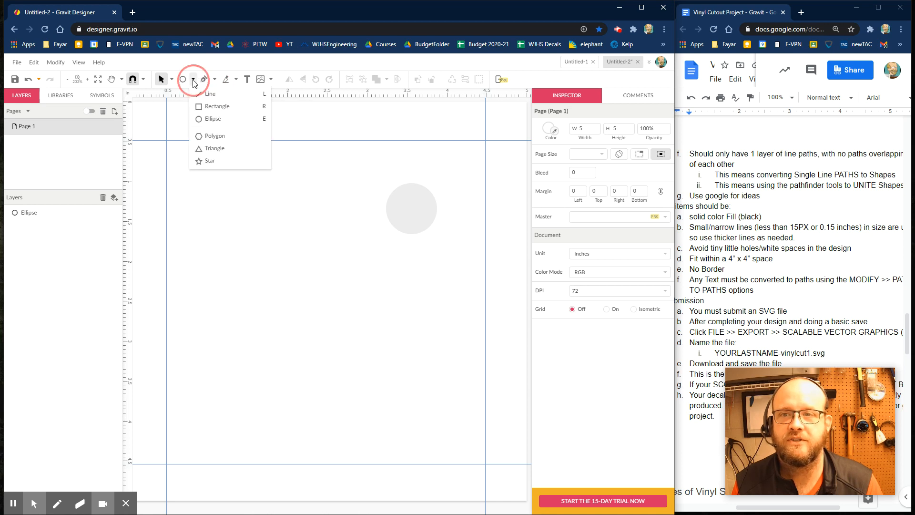
left_click(202, 92)
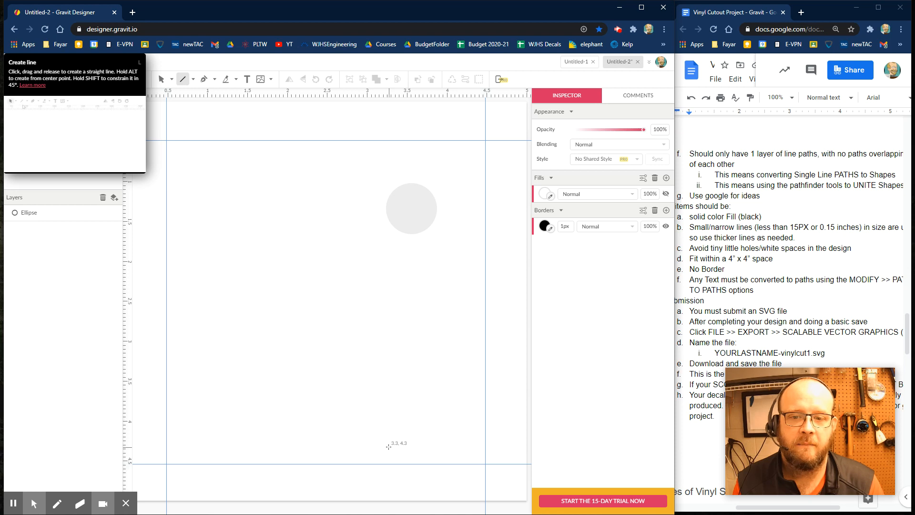
left_click_drag(390, 444, 389, 288)
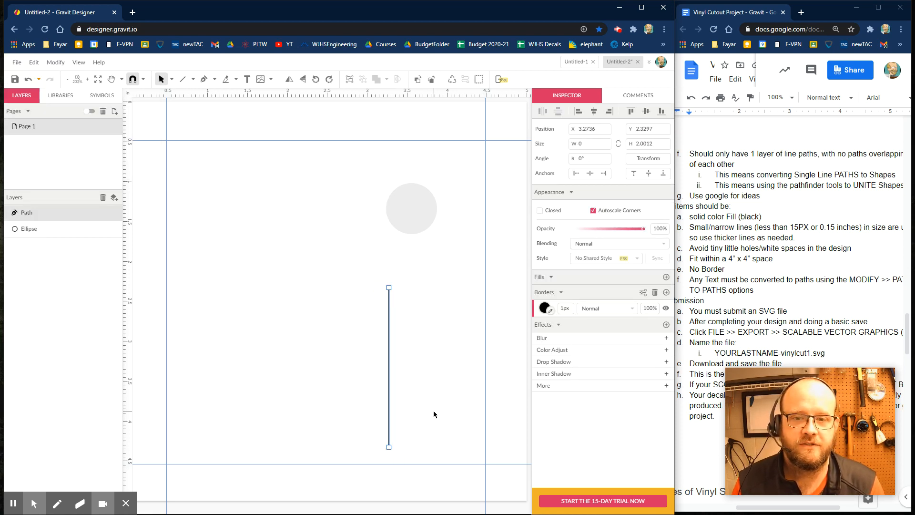
Set the vertical line's border width to 17 px
double_click(564, 308)
type("4")
key("Return")
key("Up")
key("Up")
key("Up")
key("Up")
key("Up")
key("Up")
key("Up")
key("Up")
key("Up")
key("Up")
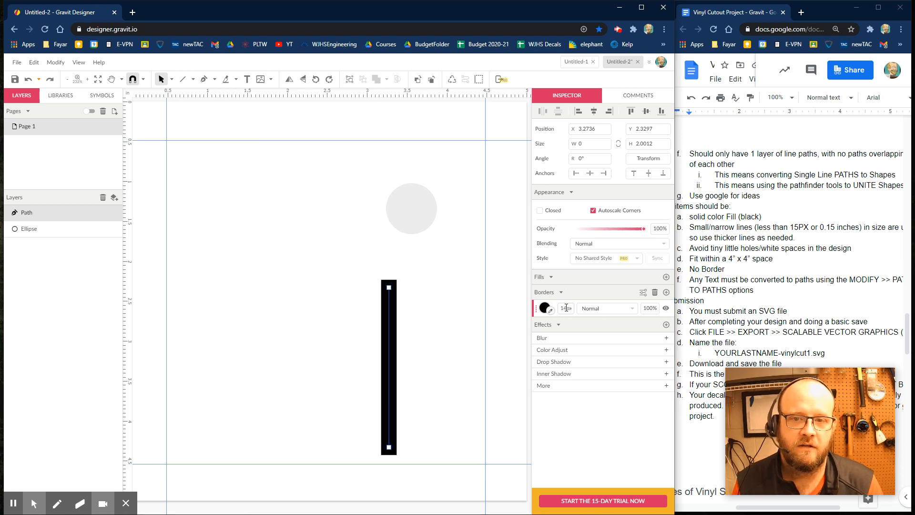
key("Down")
key("Up")
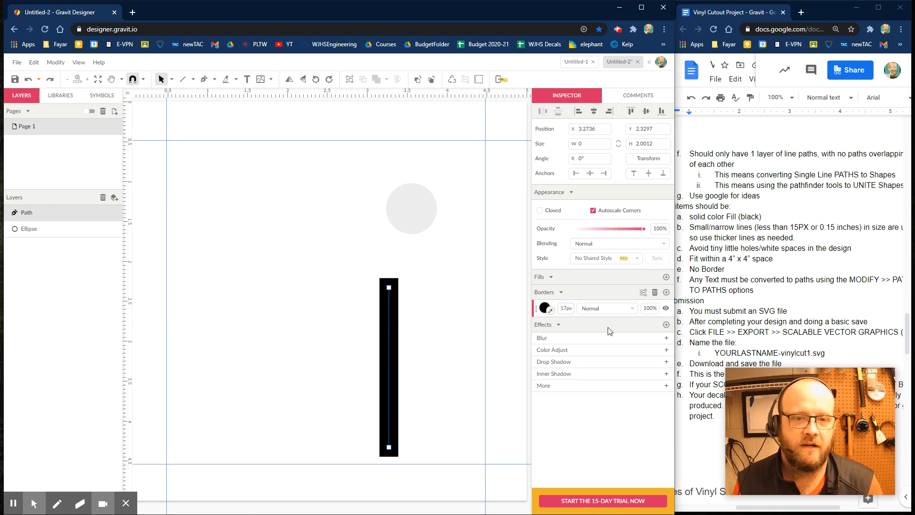
Give the vertical line's border rounded ends
left_click(644, 292)
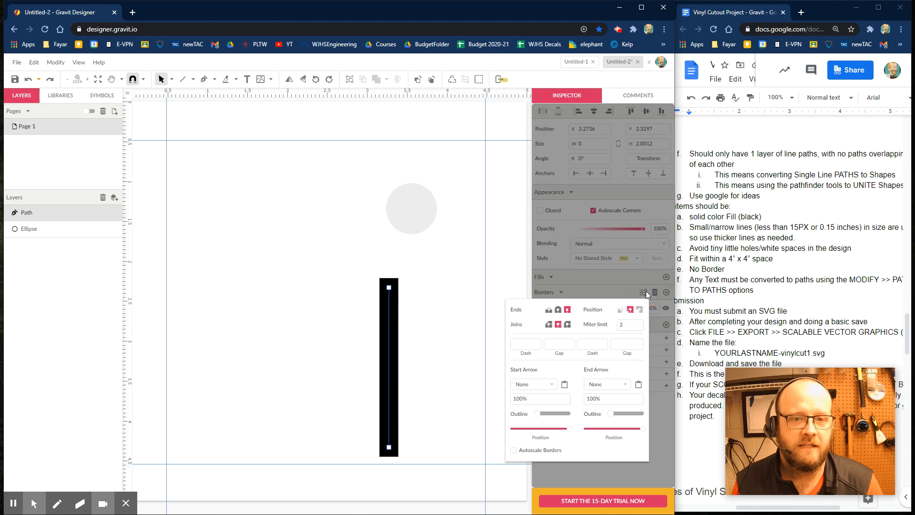
left_click(558, 309)
left_click(419, 347)
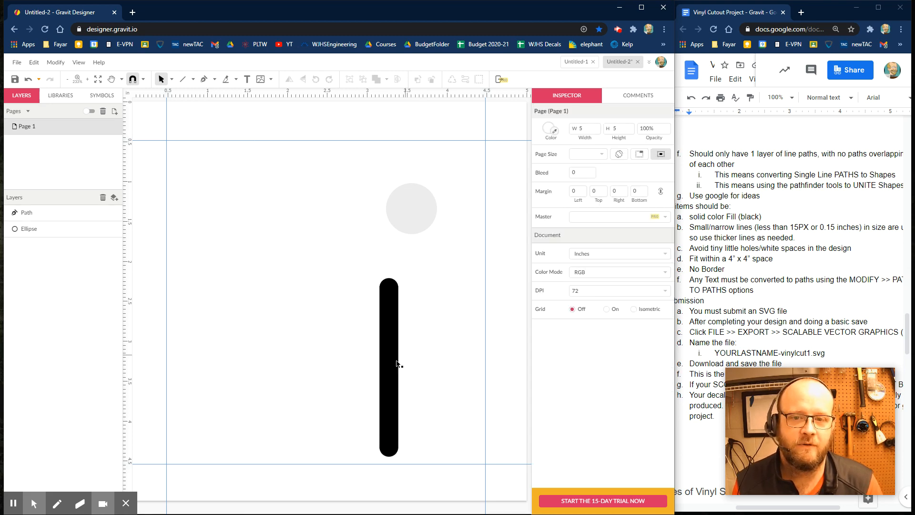
Shift the thick line slightly right beneath the circle and place a duplicate beside it with a narrow gap, forming two legs
left_click_drag(395, 396, 399, 396)
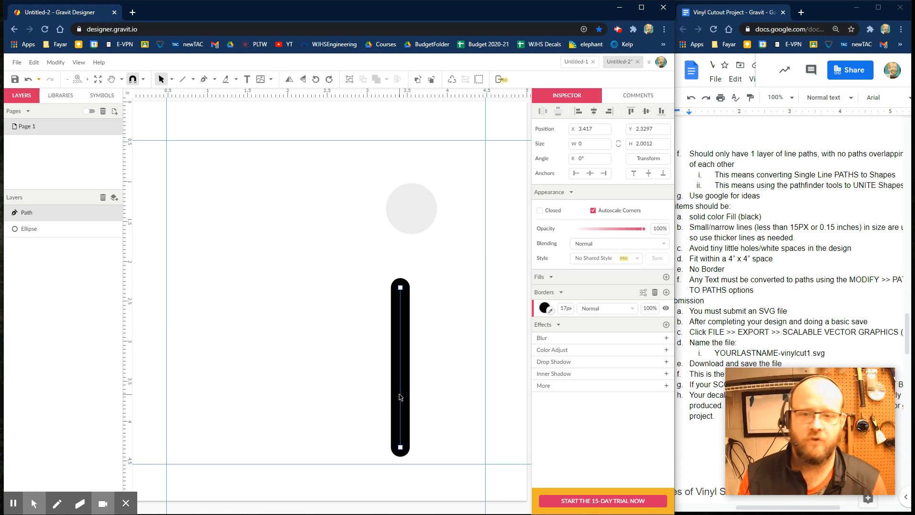
left_click_drag(400, 374, 425, 370)
left_click(453, 371)
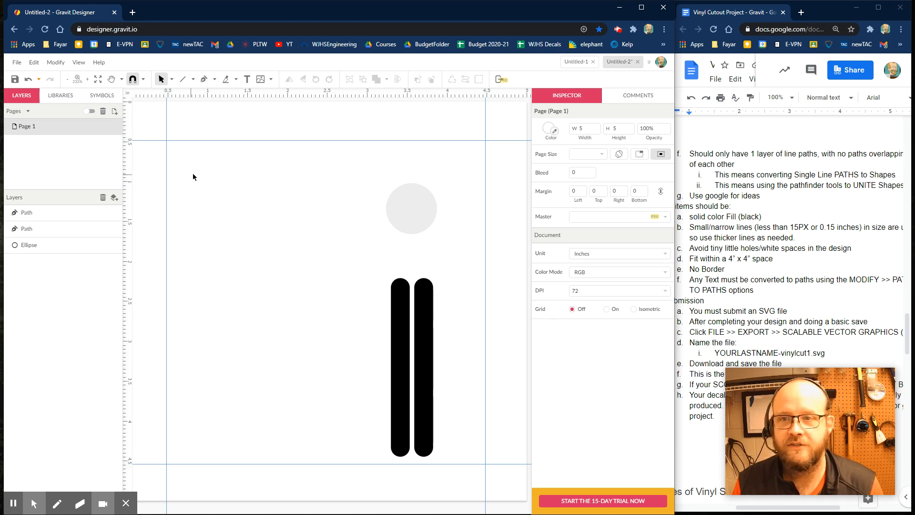
Draw a torso rectangle about 0.82 by 1.65 in over the upper legs and fill it with black (#000000)
left_click(193, 79)
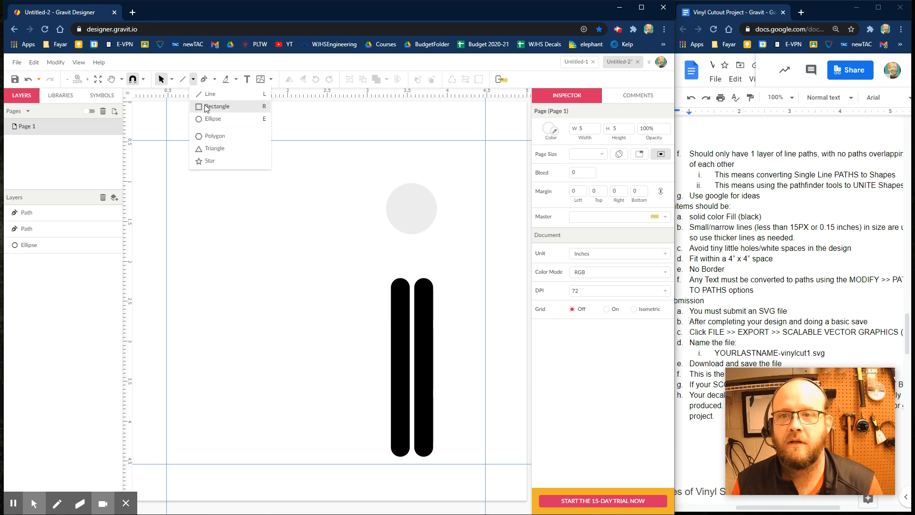
left_click(208, 106)
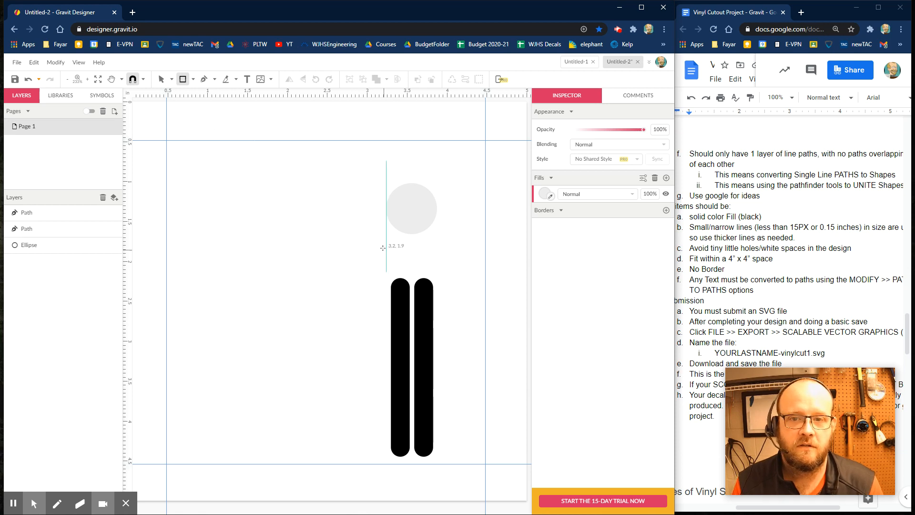
mouse_move(376, 243)
left_mouse_down()
mouse_move(448, 320)
mouse_move(442, 376)
left_mouse_up()
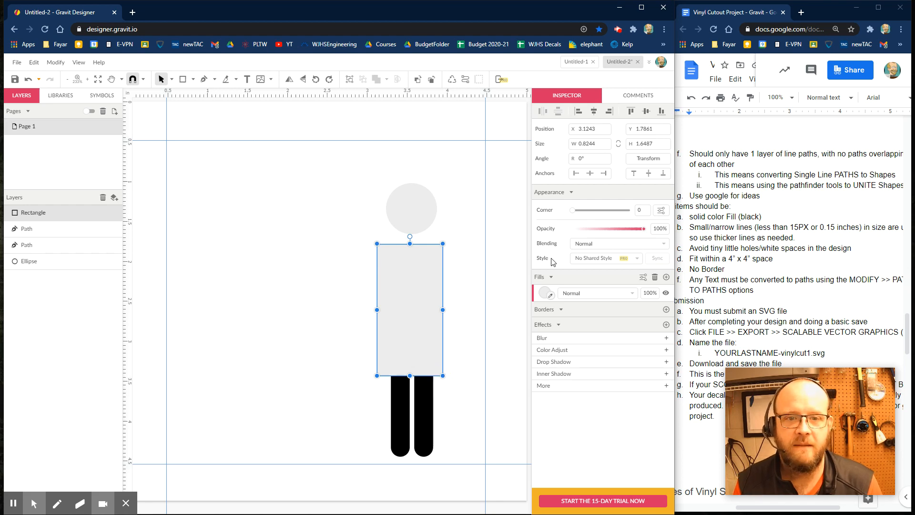
left_click(546, 292)
left_click(553, 201)
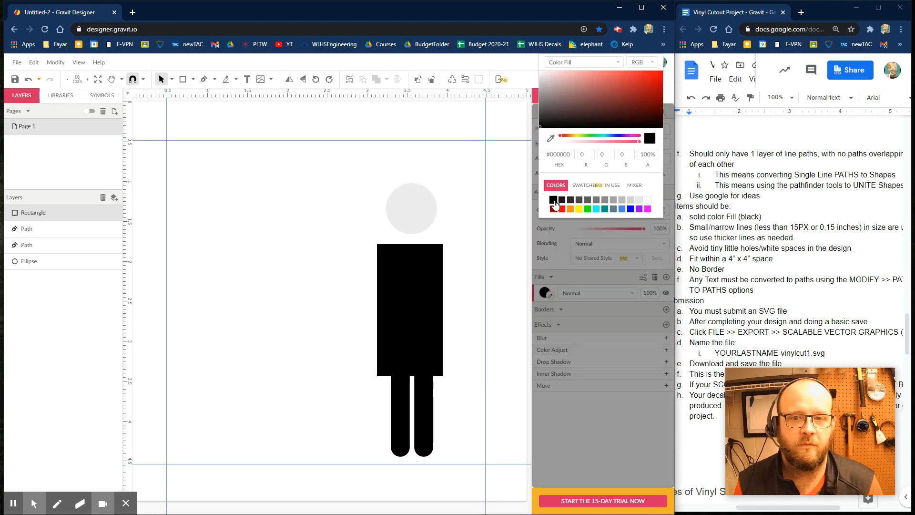
left_click(601, 285)
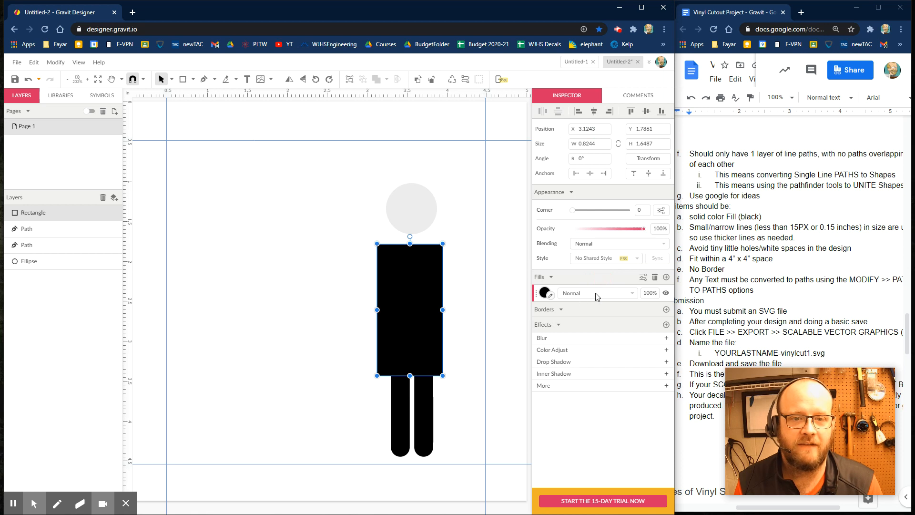
left_click(642, 277)
left_click(619, 278)
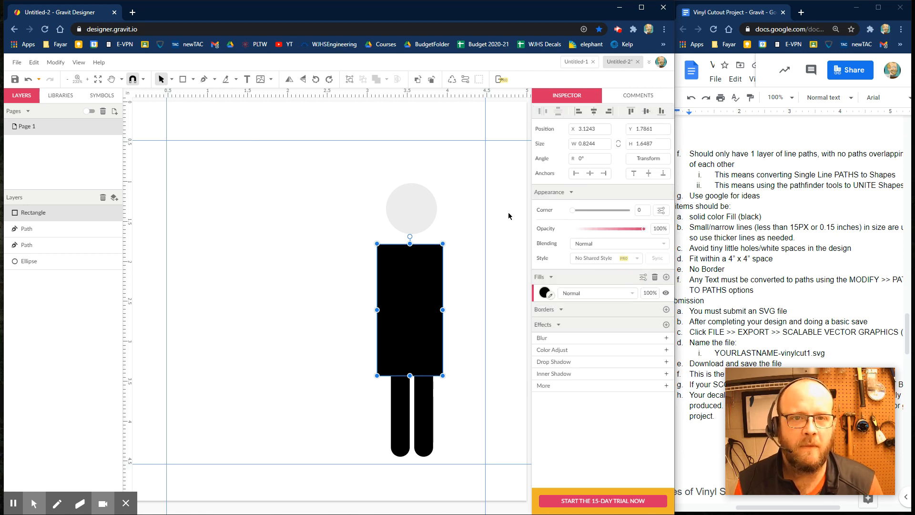
left_click(562, 309)
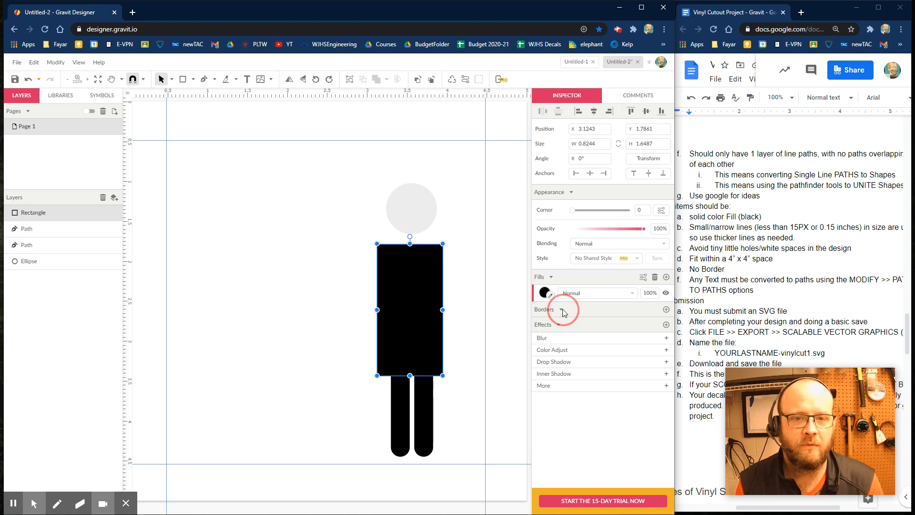
left_click(553, 310)
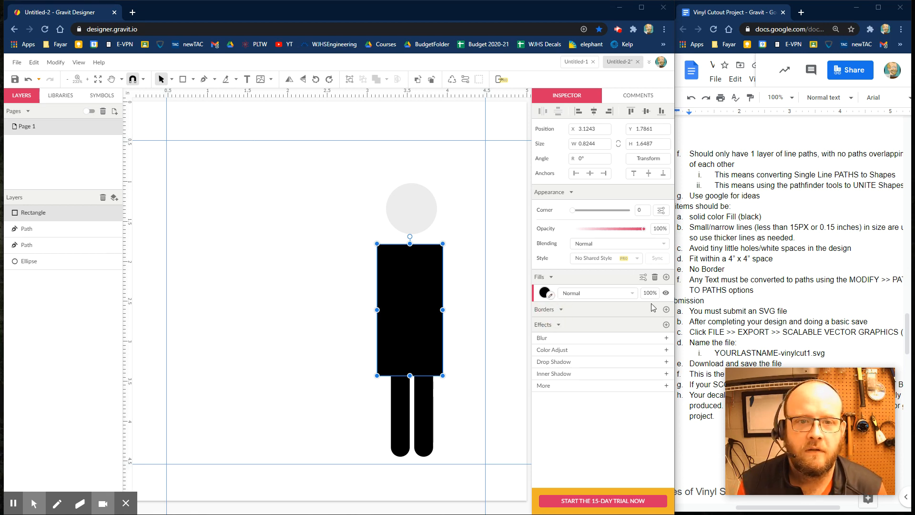
Round the torso's corners to about 0.21 in and narrow it to span from the left leg's outer edge to the head's right edge
left_click(595, 214)
left_click_drag(573, 210, 604, 216)
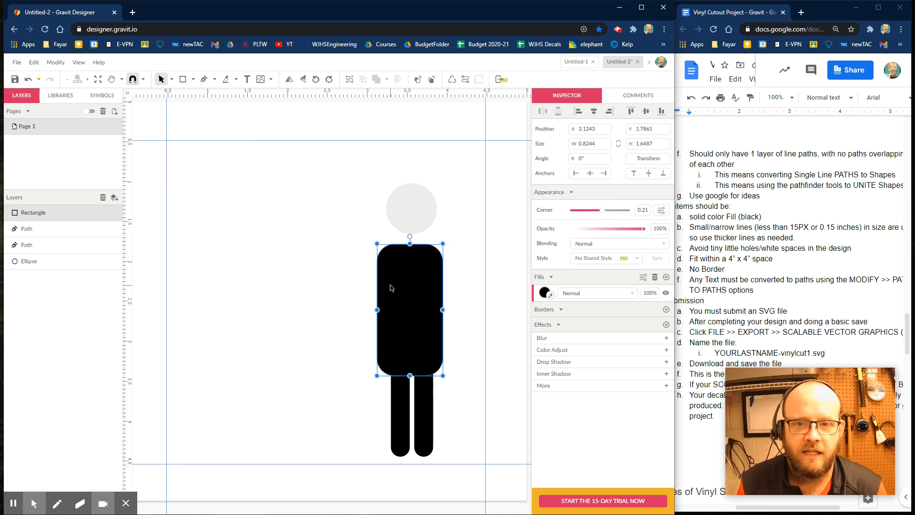
left_click_drag(405, 302, 433, 314)
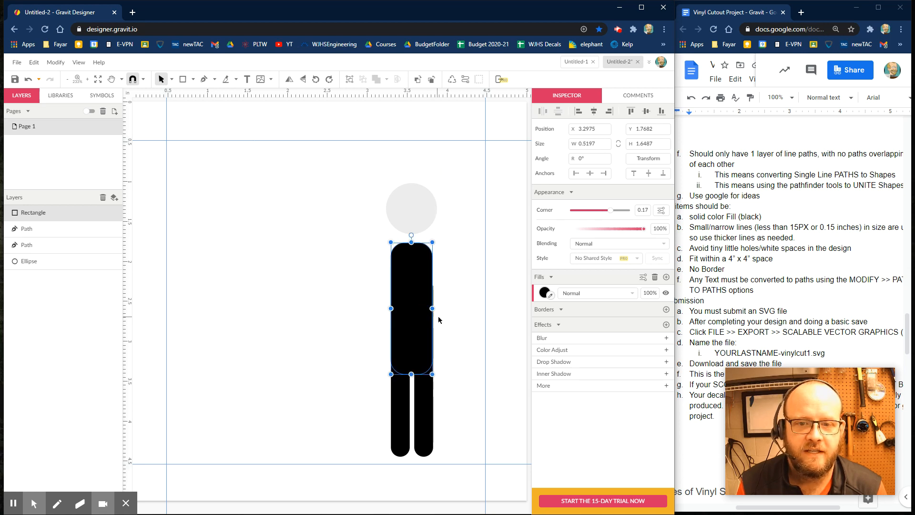
left_click(443, 319)
left_click(426, 305)
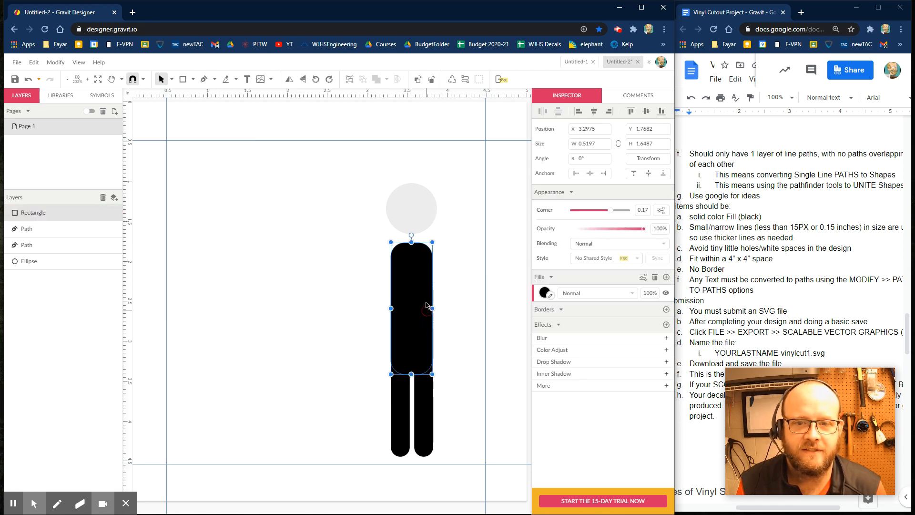
left_click_drag(433, 310, 438, 311)
left_click(442, 364)
Move the right leg slightly outward to line up with the torso's right edge
left_click(425, 395)
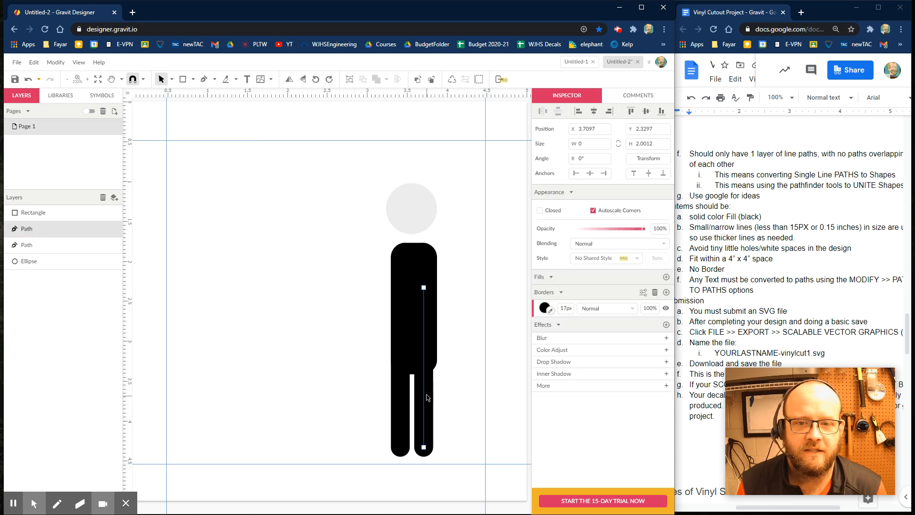
left_click(425, 397)
left_click_drag(428, 397, 431, 397)
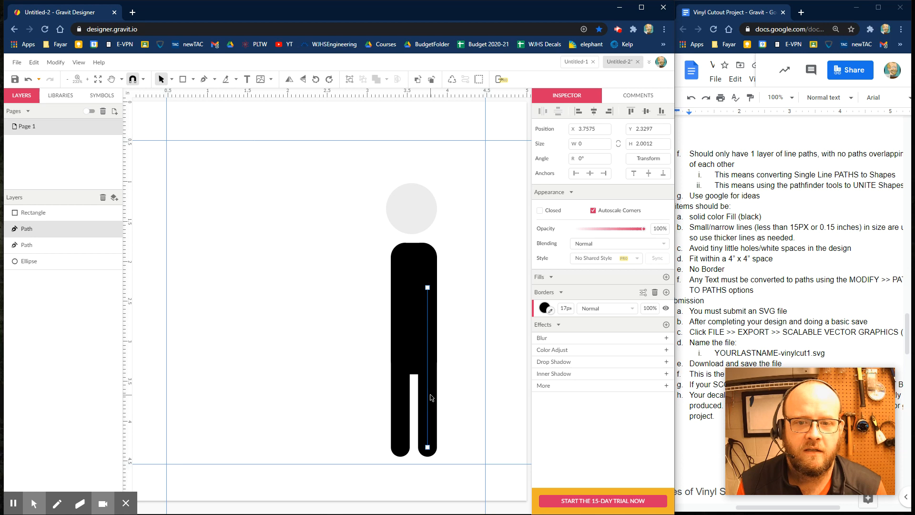
left_click(452, 394)
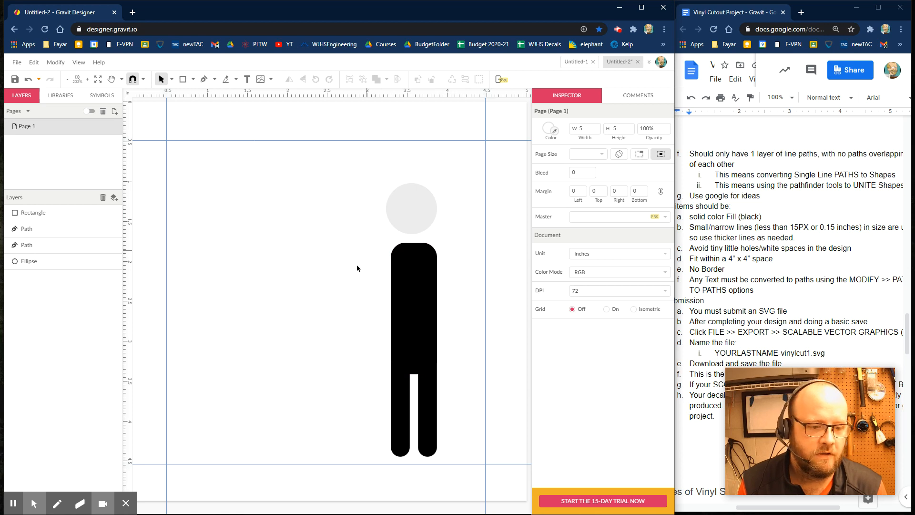
Undo the last move of the right leg
left_click(193, 79)
left_click(206, 96)
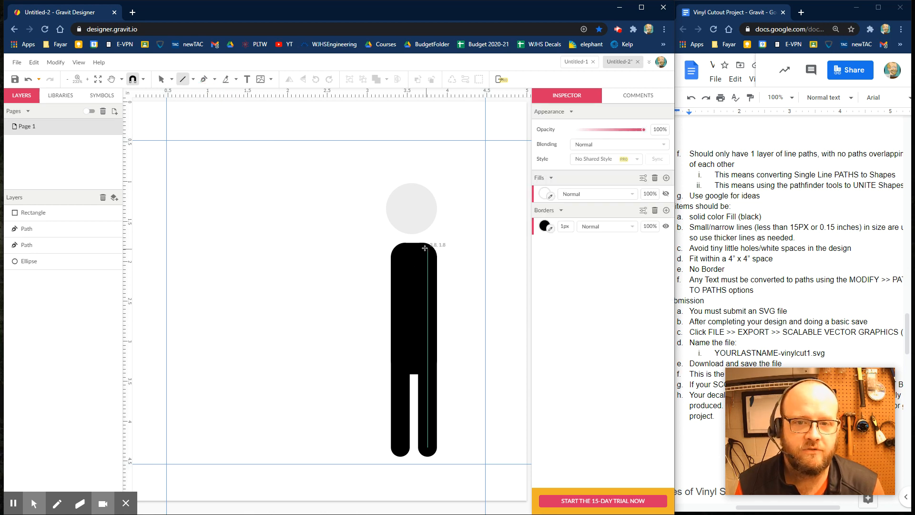
key("v")
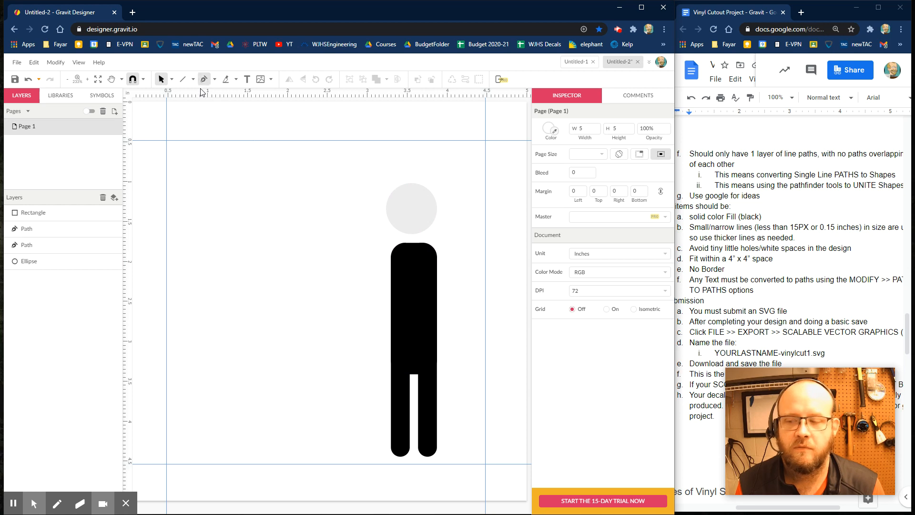
key("ctrl+z")
Draw a 17 px horizontal shoulder line about 0.94 in long across the torso's top, extending past both sides and level with its upper edge
left_click(183, 78)
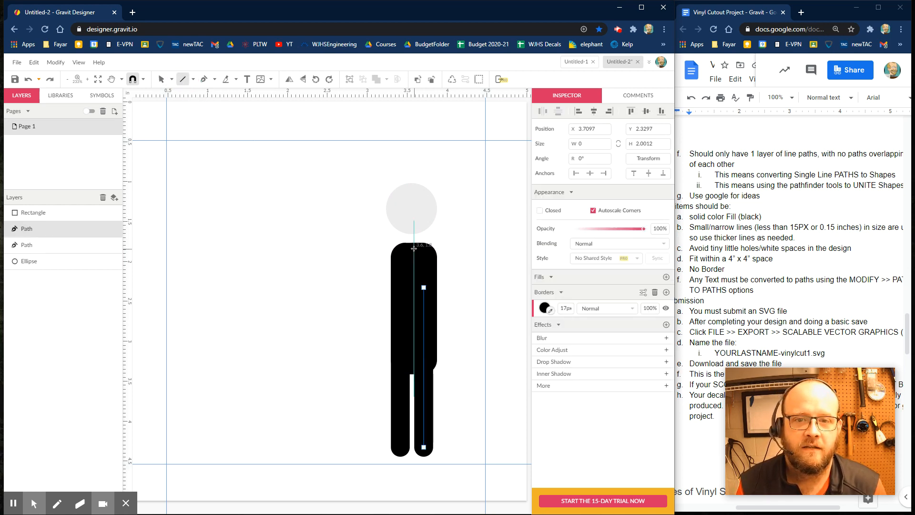
left_click_drag(413, 251, 451, 253)
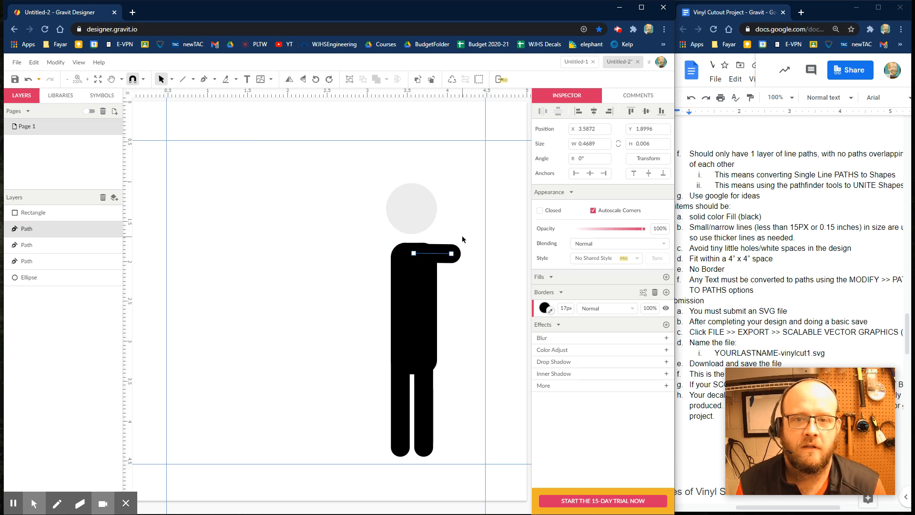
left_click(461, 236)
left_click(445, 254)
left_click_drag(445, 255, 441, 255)
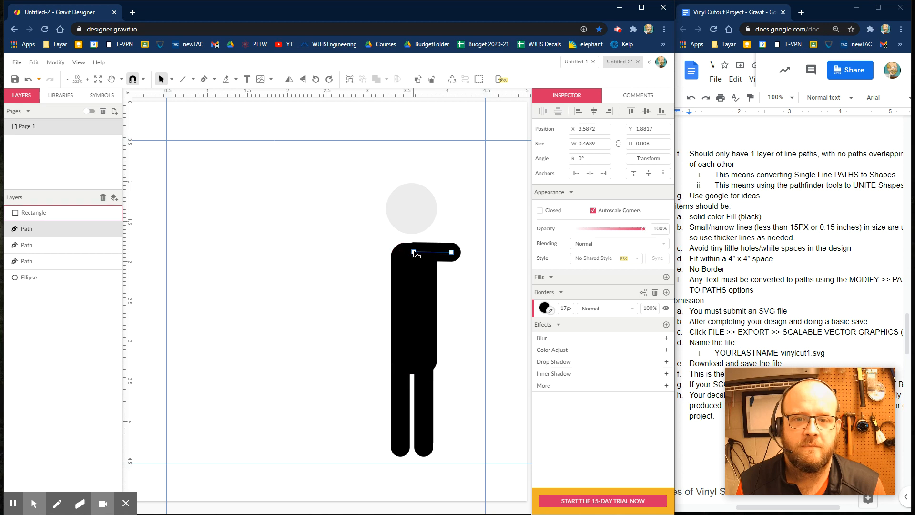
left_click_drag(414, 252, 376, 253)
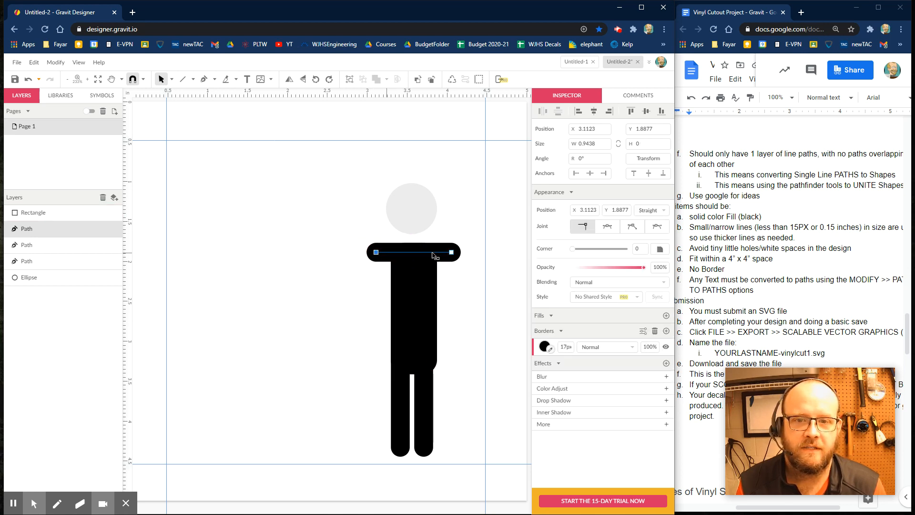
Draw a vertical arm line about 1 in long down from the right end of the shoulder line
left_click_drag(451, 252, 456, 332)
left_click(182, 79)
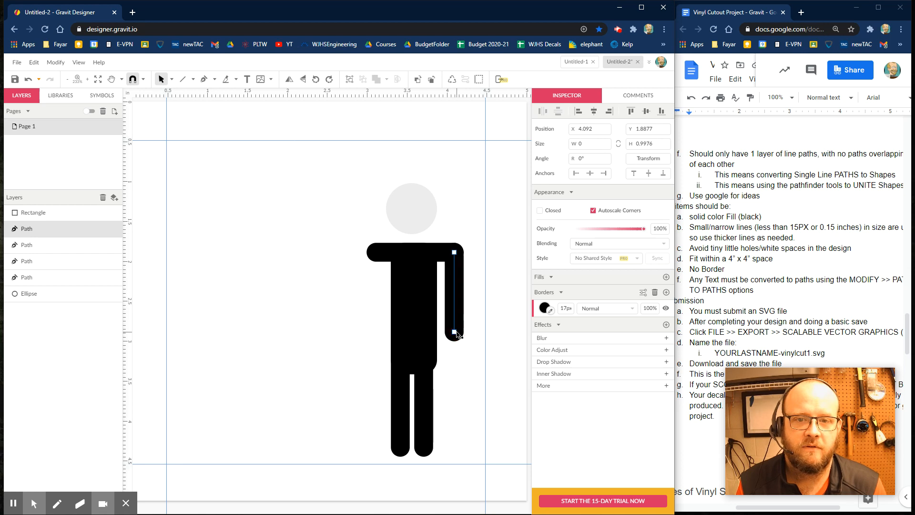
left_click(470, 235)
Shorten the shoulder line to about 0.89 in at its right end and move the right arm inward to meet that end
left_click(445, 256)
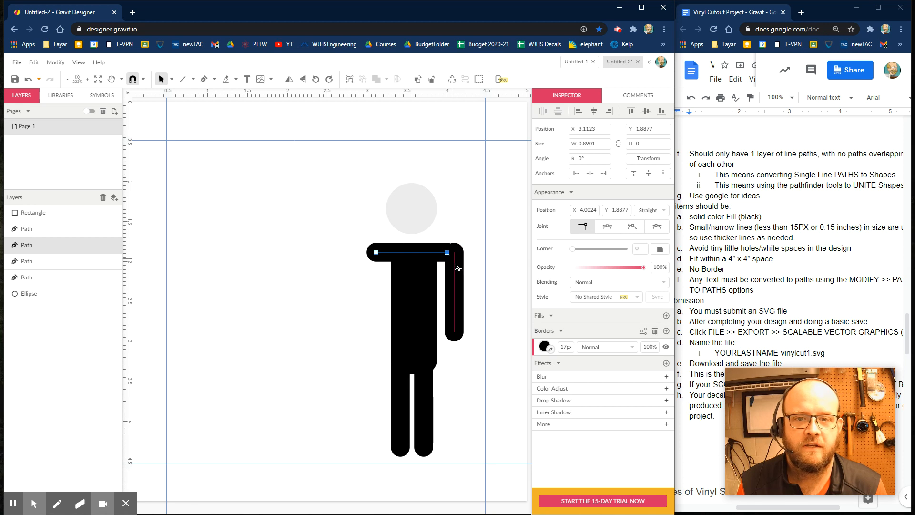
left_click(453, 271)
left_click_drag(452, 271, 447, 271)
left_click(465, 267)
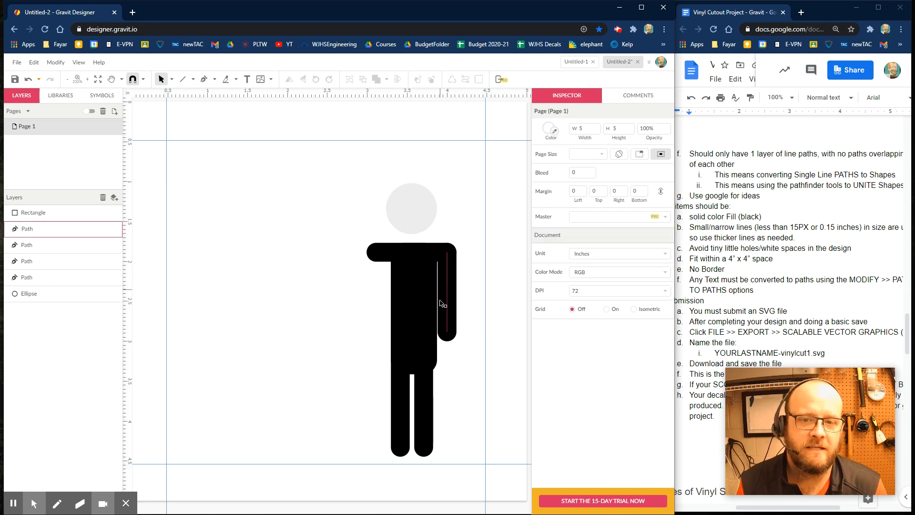
Move the right leg out to the torso's right edge and shift the right arm slightly outward to widen its gap to the torso
left_click_drag(422, 404, 425, 404)
left_click(452, 286)
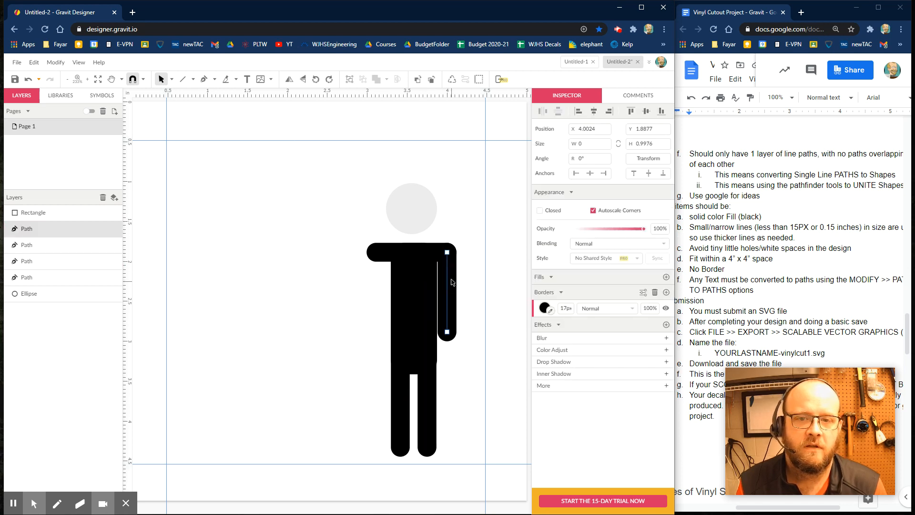
left_click_drag(452, 286, 454, 287)
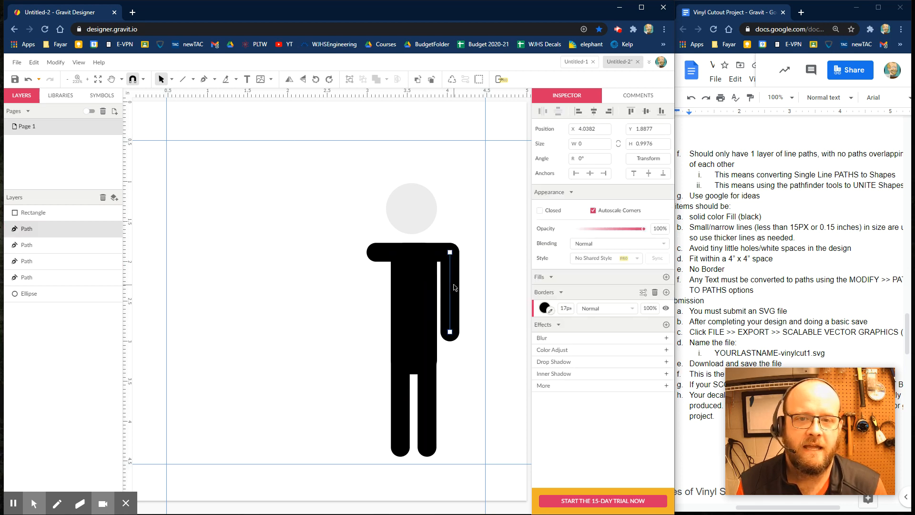
Draw a diagonal upper-arm line from the shoulder line's left end, sloping down and outward about 0.27 in across and 0.61 in down
left_click(476, 318)
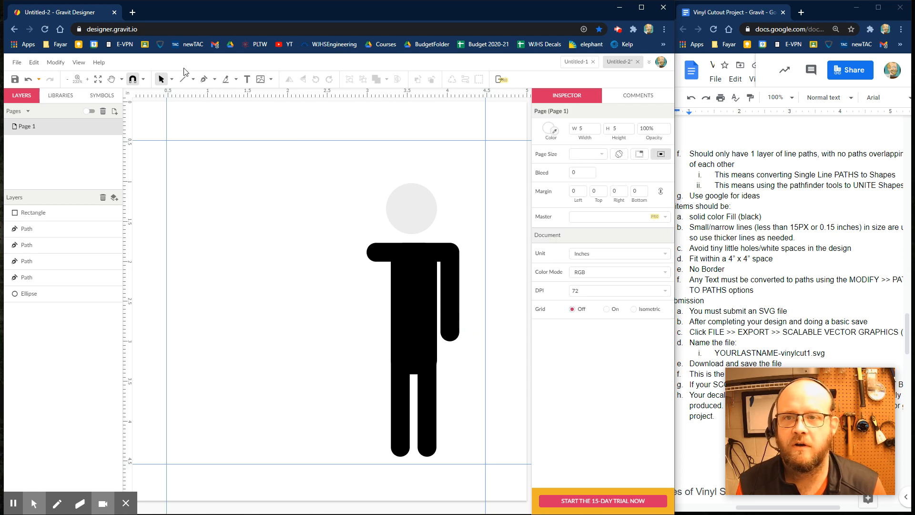
left_click(184, 81)
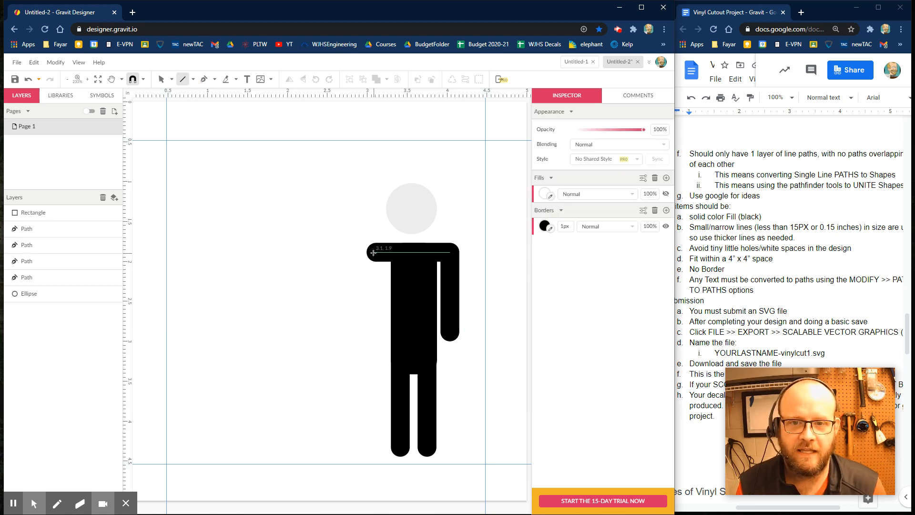
left_click_drag(373, 253, 351, 301)
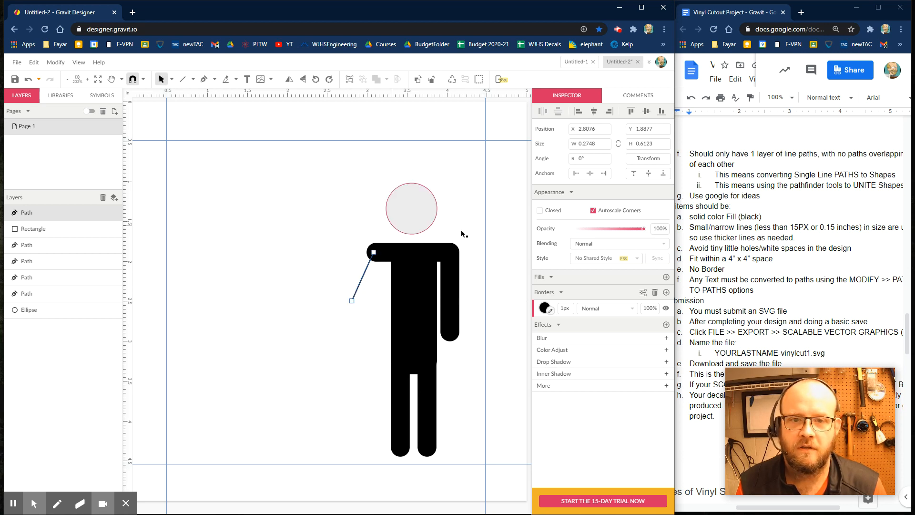
Set the diagonal upper-arm line's border width to 17 px, checking it against the left leg's width
left_click(564, 308)
scroll(566, 308, "up", 10)
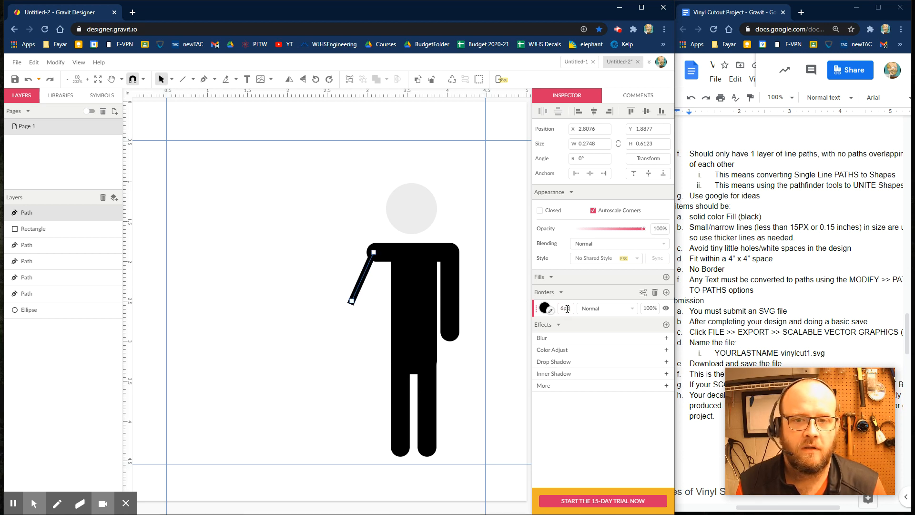
scroll(567, 308, "up", 1)
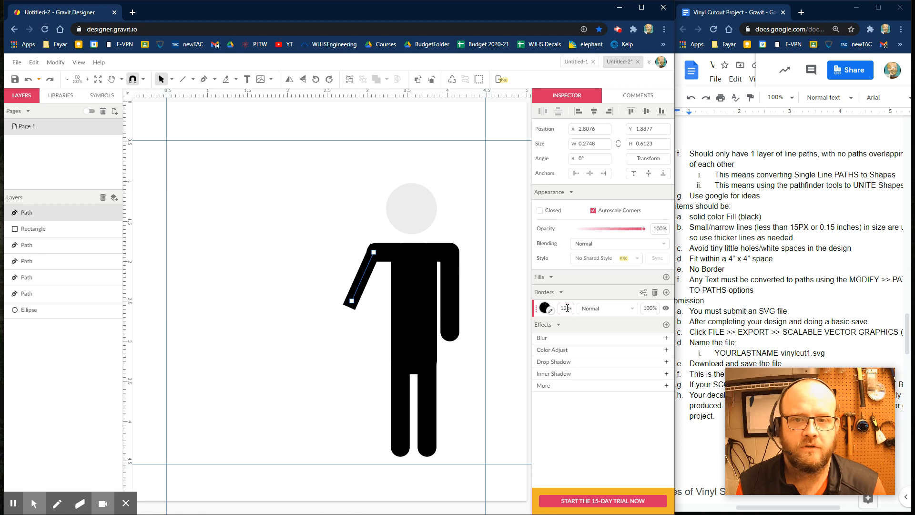
left_click(417, 309)
left_click(396, 414)
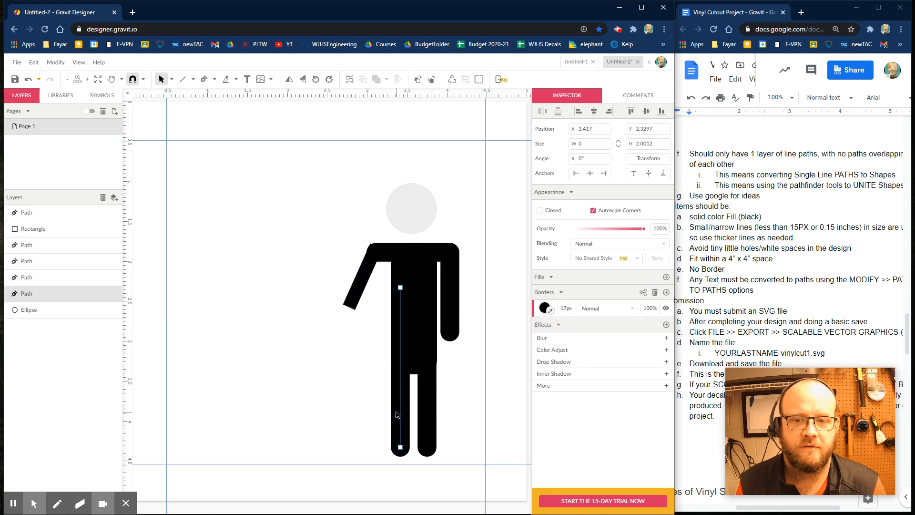
left_click(361, 279)
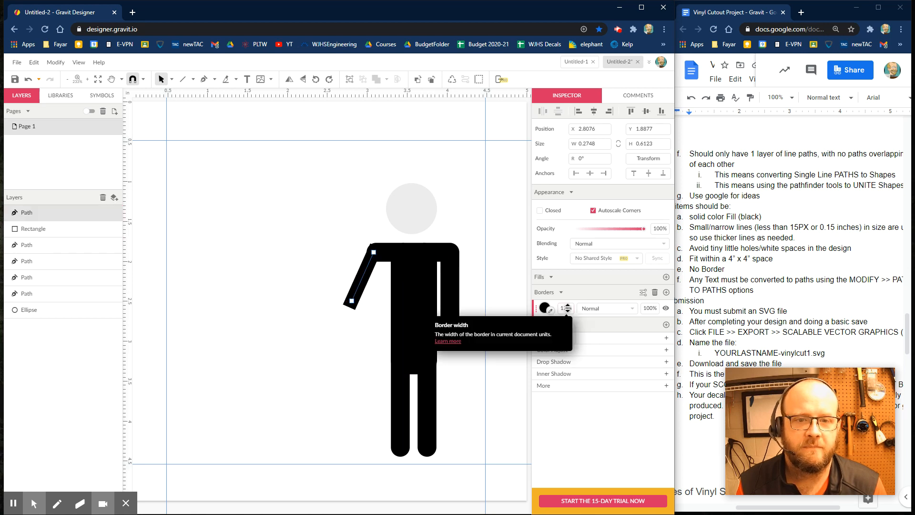
left_click_drag(562, 309, 566, 309)
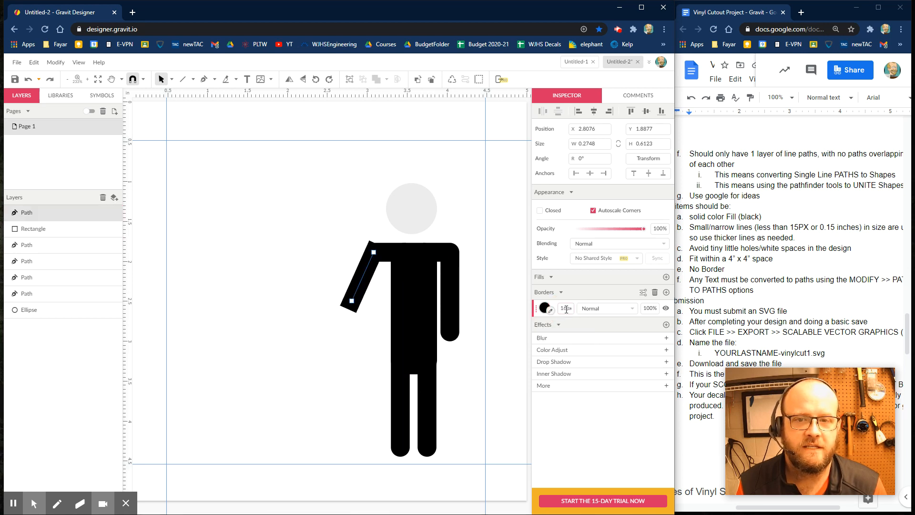
scroll(566, 309, "up", 1)
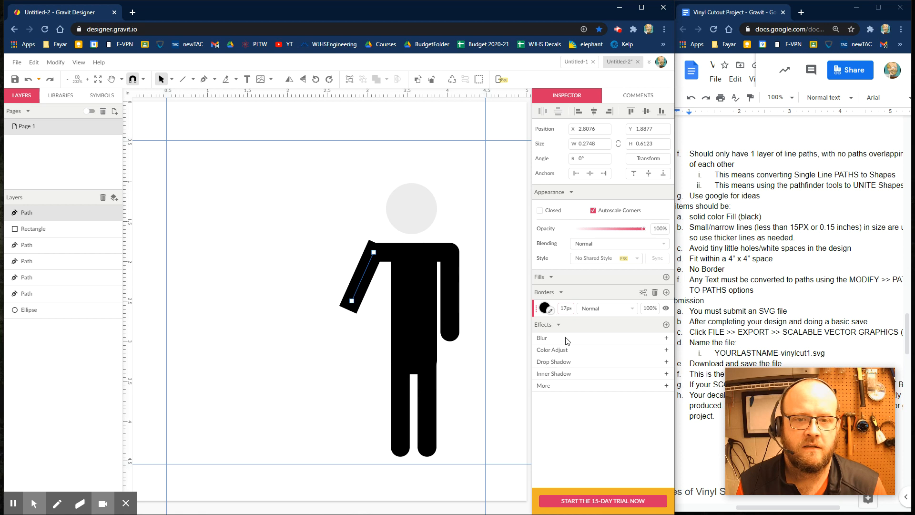
left_click(401, 404)
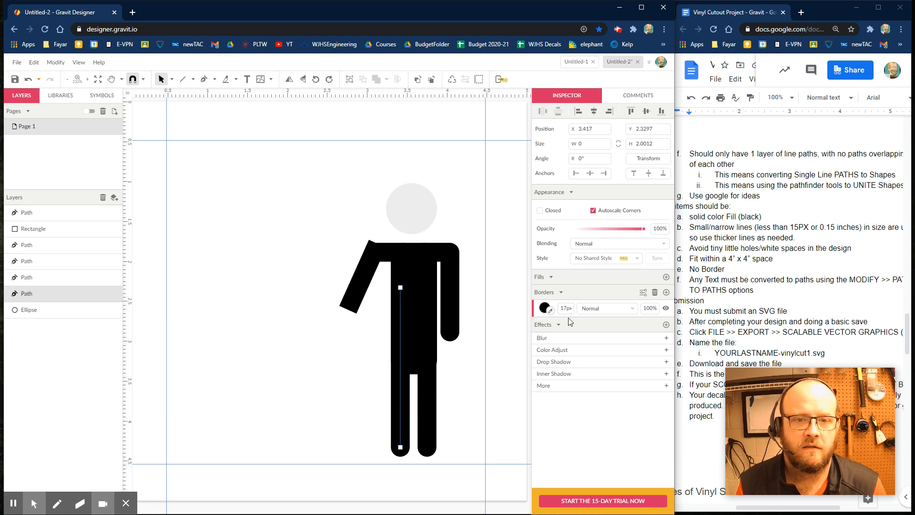
Give the diagonal upper-arm line rounded ends
left_click(367, 286)
left_click(643, 292)
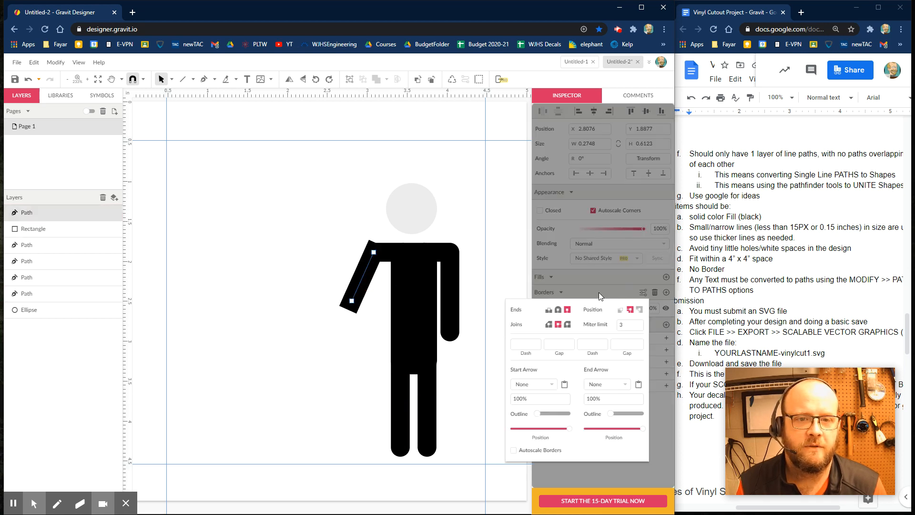
left_click(559, 311)
left_click(470, 224)
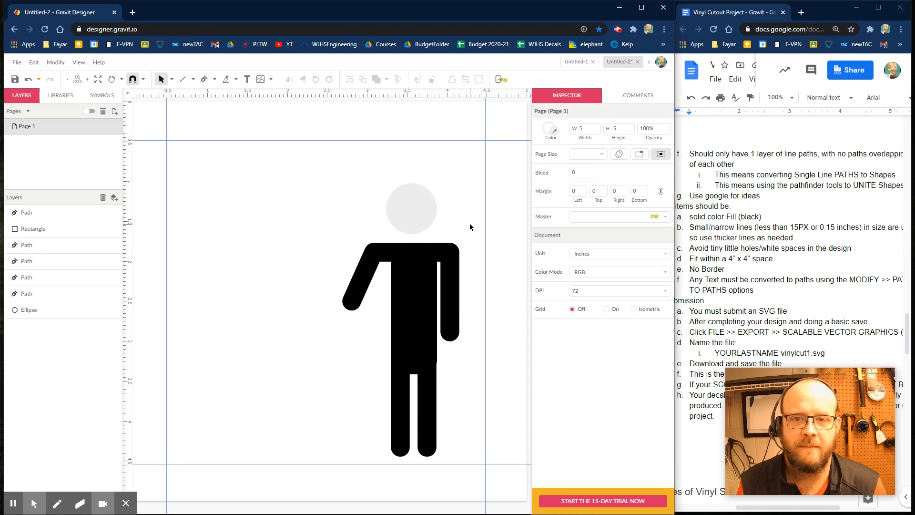
Draw a 17 px horizontal forearm line about 0.53 in long, outward from the left upper arm's lower end, with rounded ends
left_click(183, 79)
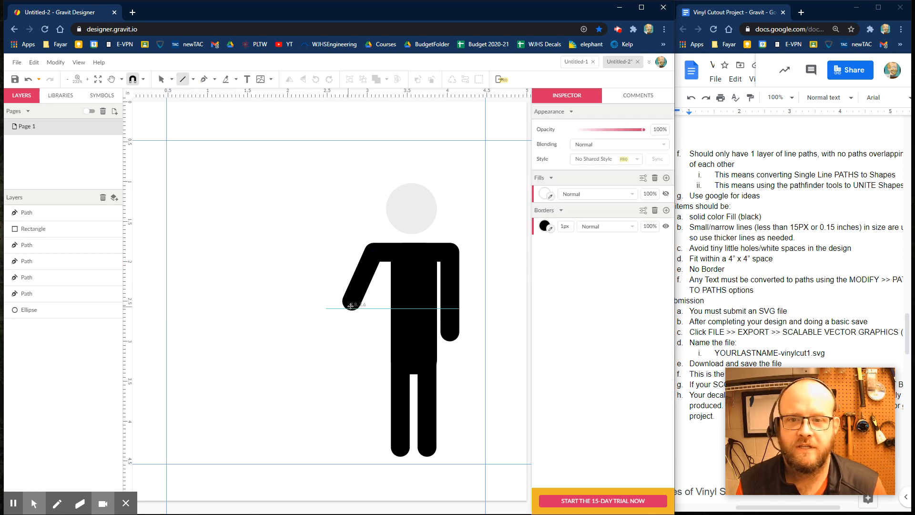
mouse_move(351, 300)
left_mouse_down()
mouse_move(303, 275)
mouse_move(314, 285)
mouse_move(309, 301)
left_mouse_up()
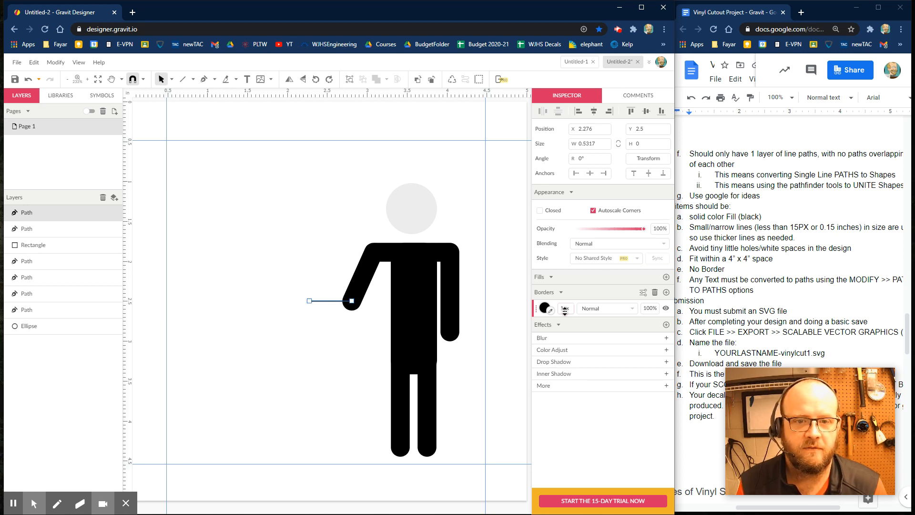
left_click_drag(564, 310, 566, 310)
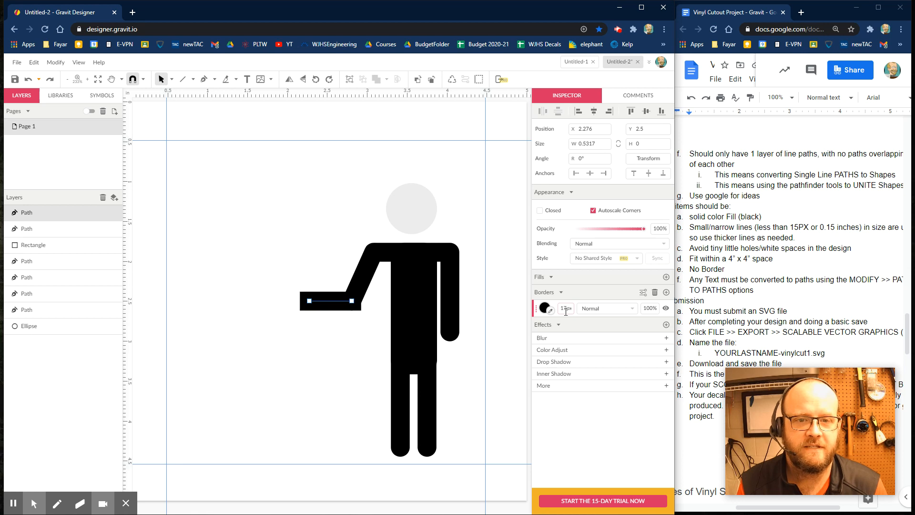
left_click(643, 292)
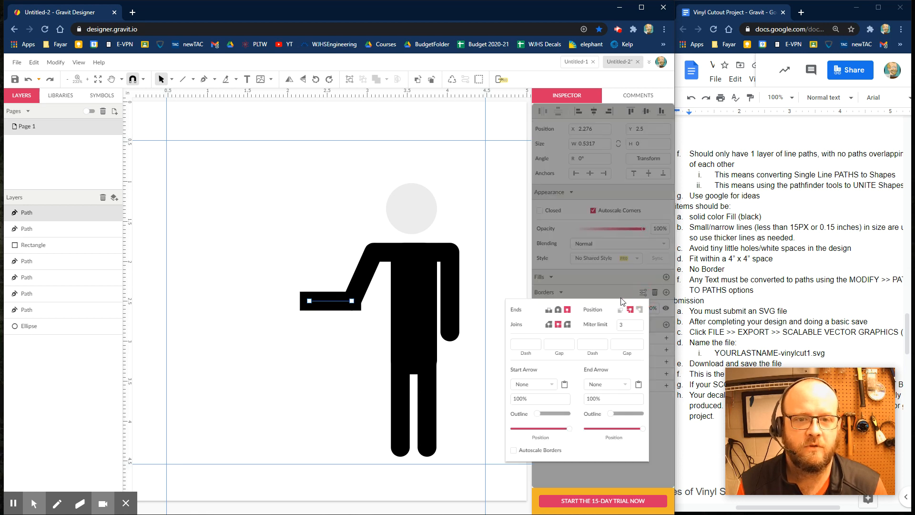
left_click(561, 309)
left_click(322, 236)
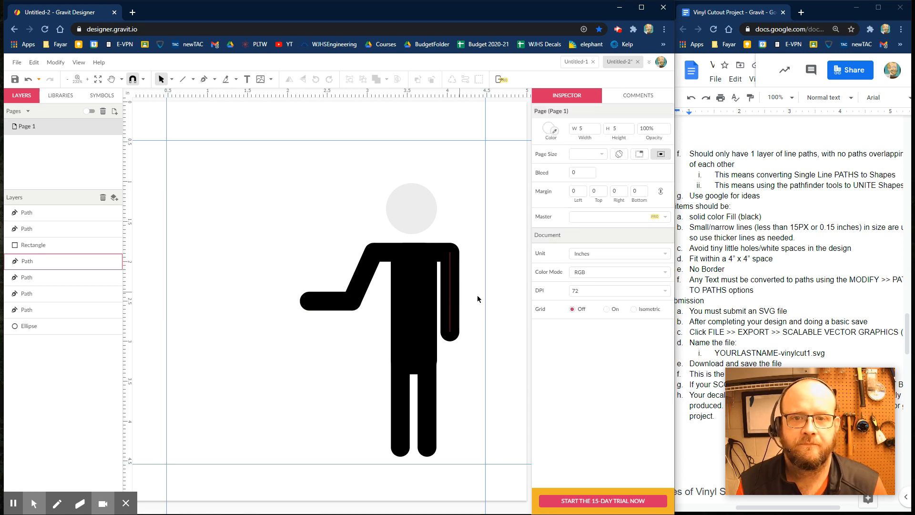
Shorten the shoulder line to about 0.79 in at its left end and move the left upper arm and forearm inward to meet it
left_click(389, 254)
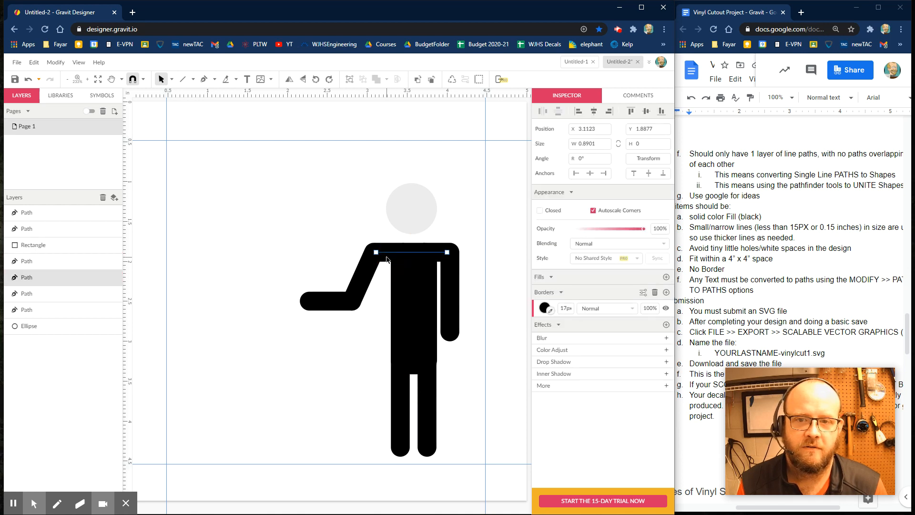
left_click_drag(377, 252, 385, 256)
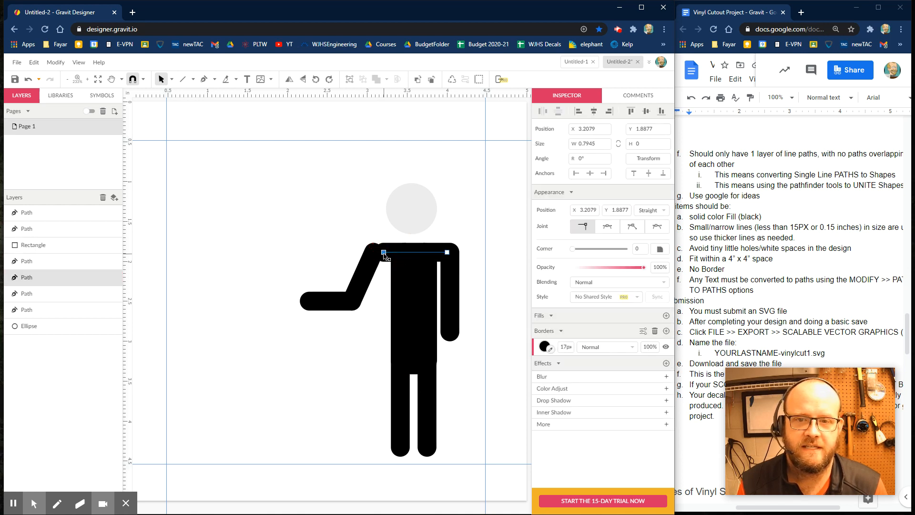
left_click(369, 278)
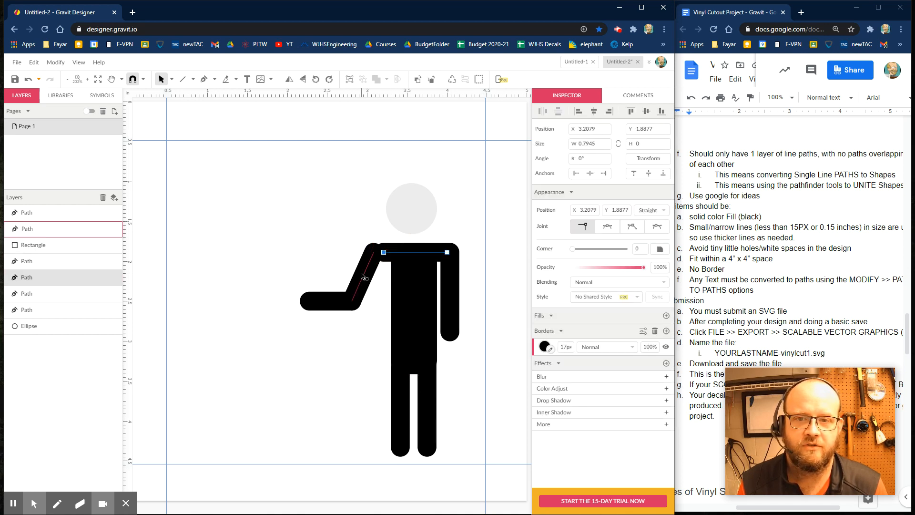
left_click_drag(369, 275, 371, 277)
left_click_drag(336, 303, 361, 314)
left_click(356, 345)
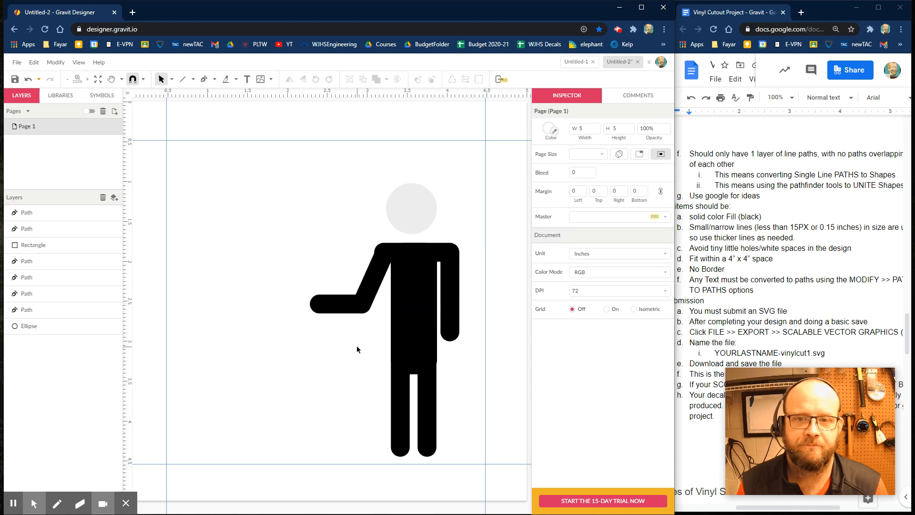
Nudge the diagonal upper arm up so its top end lines up with the shoulder line's left end
left_click(405, 251)
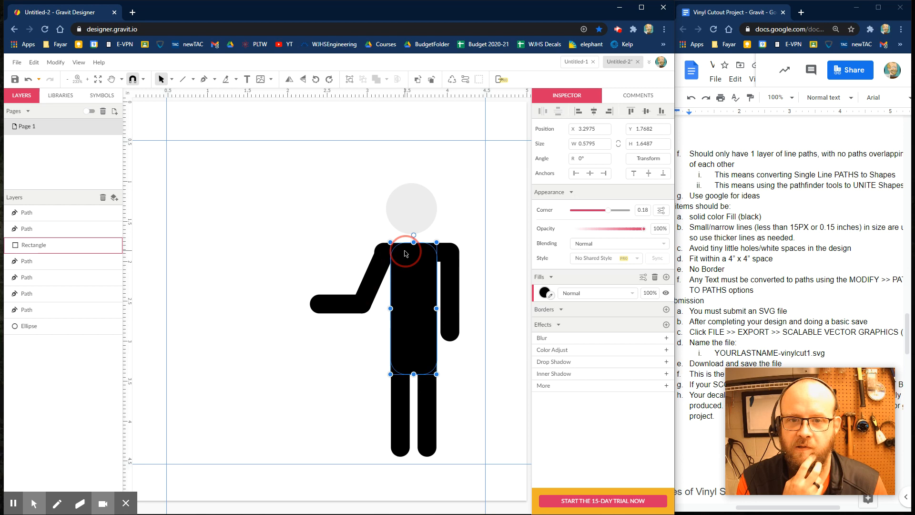
left_click(447, 255)
left_click(374, 251)
left_click(375, 268)
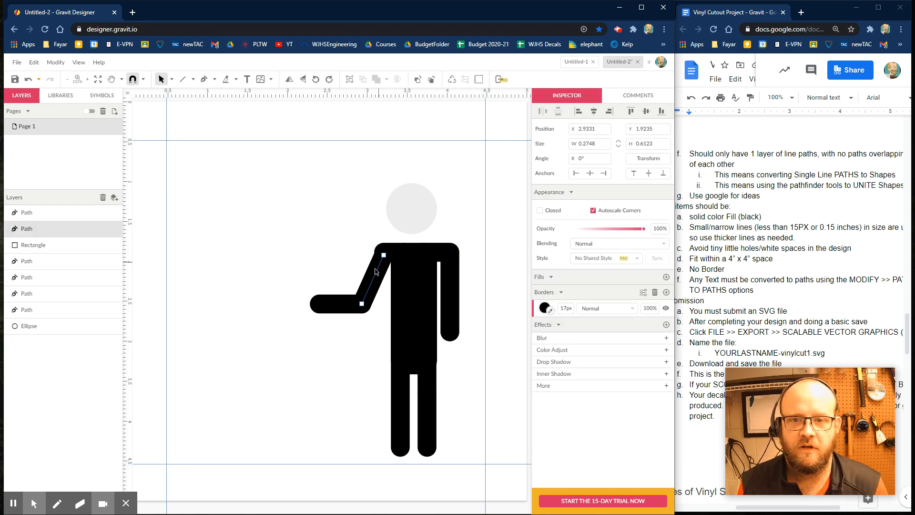
mouse_move(387, 257)
left_mouse_down()
mouse_move(364, 268)
mouse_move(389, 256)
mouse_move(381, 265)
left_mouse_up()
left_click(384, 253)
left_click(322, 259)
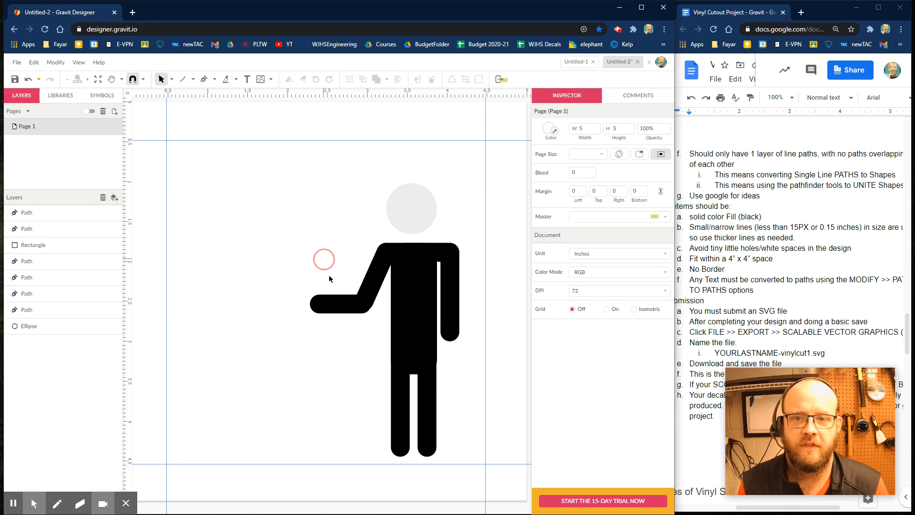
Move the left forearm slightly up and inward so it meets the upper arm's lower end
left_click(339, 305)
left_click_drag(339, 305, 339, 303)
left_click(341, 337)
left_click(336, 339)
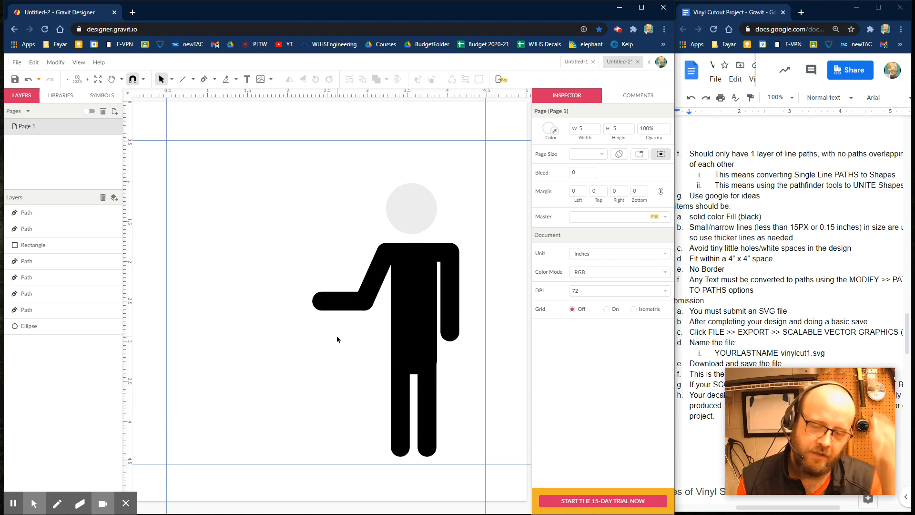
Fill the head circle with solid black and shift it slightly right and down to centre it over the torso
left_click(29, 326)
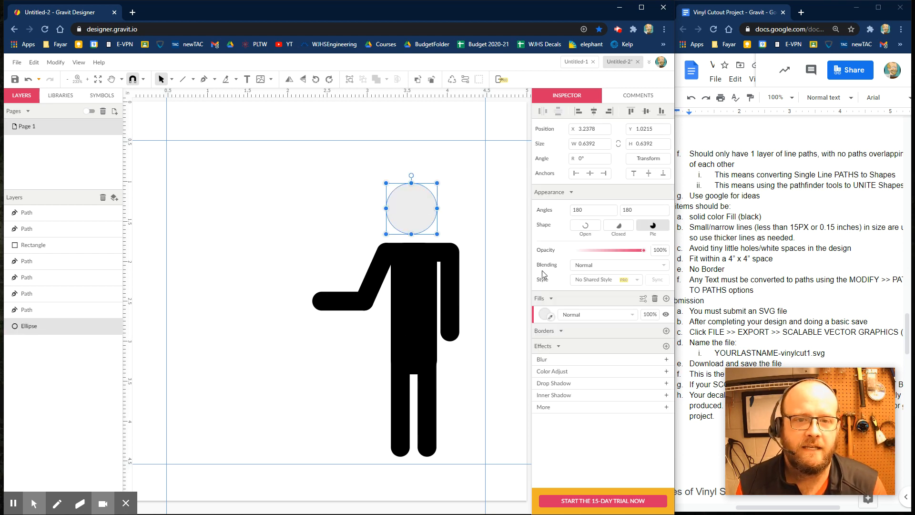
left_click(546, 315)
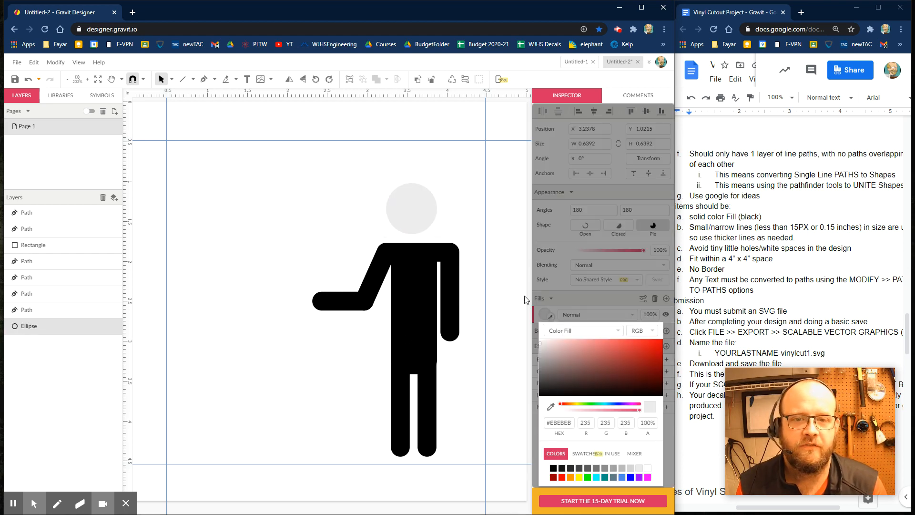
left_click(551, 472)
left_click(312, 261)
left_click_drag(407, 217, 415, 224)
left_click(311, 222)
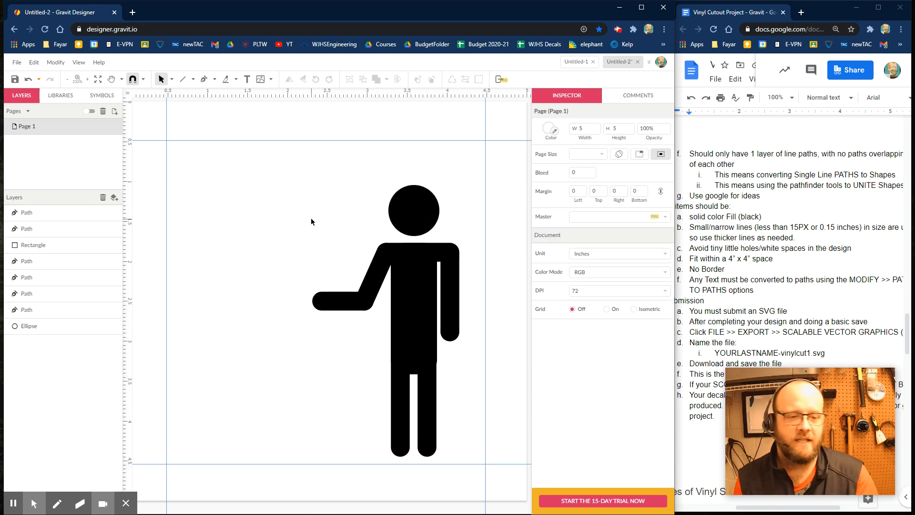
Draw an open-topped, tapered bin outline about 1.16 in wide and 1.40 in tall with the Pen tool, left of the figure
left_click(214, 79)
left_click(230, 97)
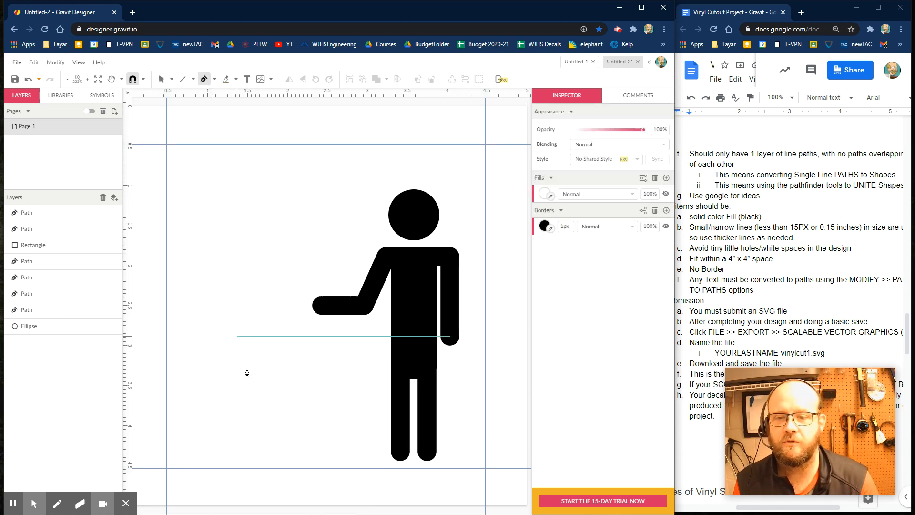
left_click(214, 339)
left_click(232, 451)
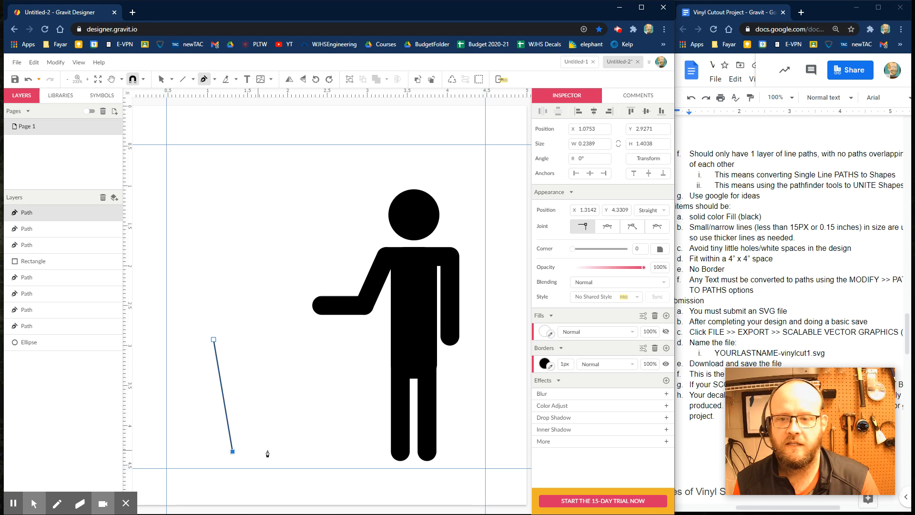
left_click(289, 450)
left_click(306, 339)
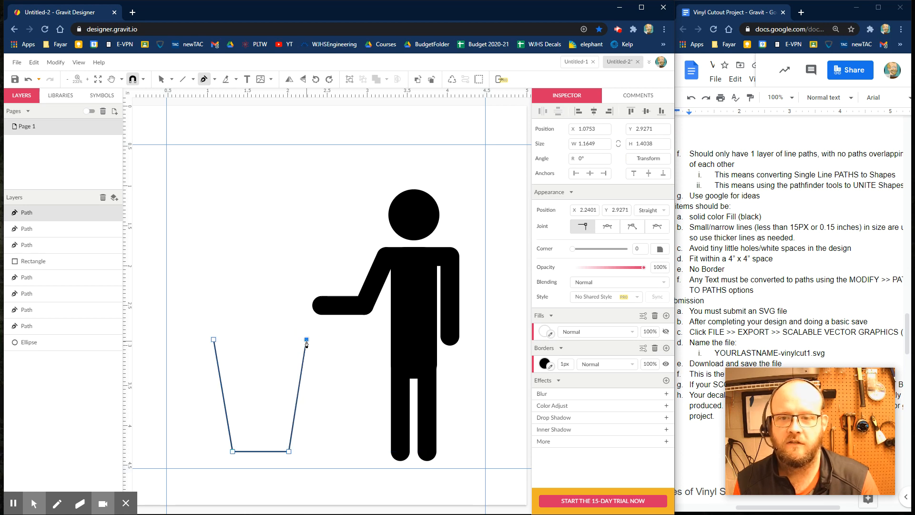
left_click(161, 79)
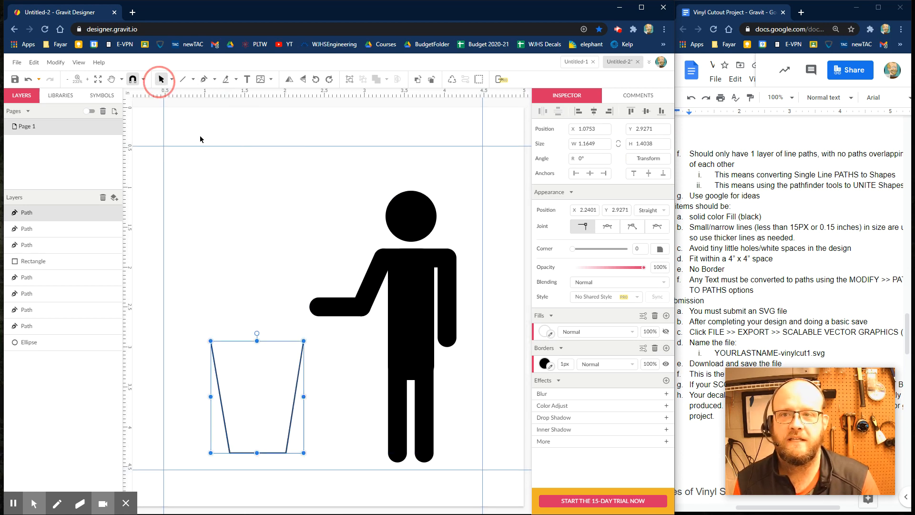
Set the bin outline's border thickness to 17 px
left_click_drag(330, 362, 267, 424)
left_click_drag(561, 325, 569, 326)
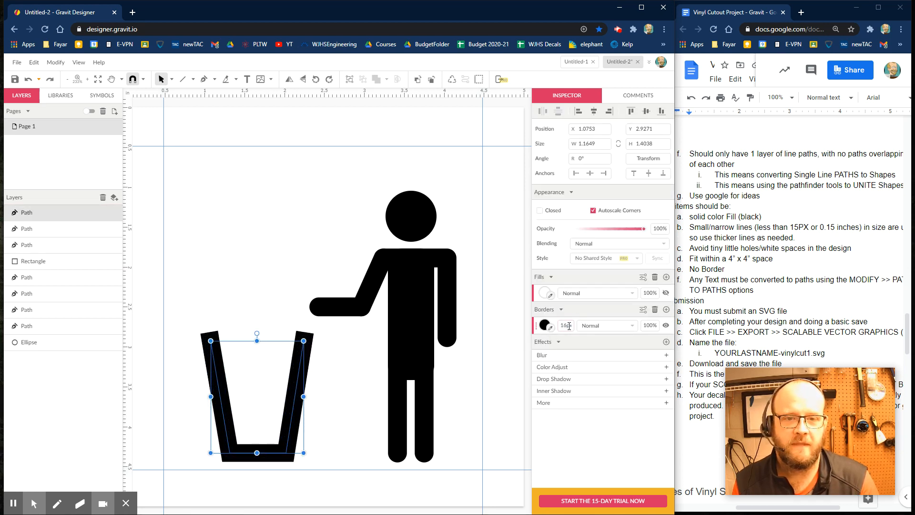
scroll(568, 326, "up", 1)
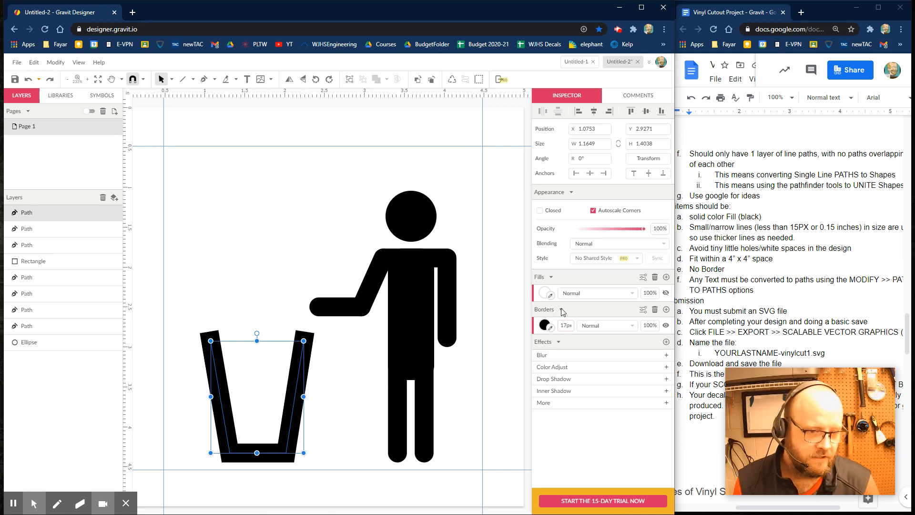
Give the bin border rounded ends and move the bin about 0.51 in right, closer to the figure
left_click(643, 309)
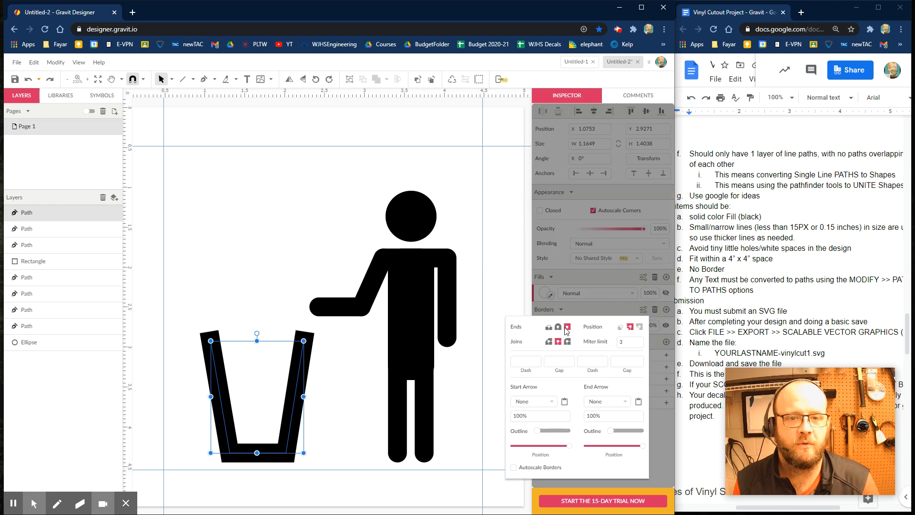
left_click(557, 326)
left_click(558, 341)
left_click(271, 258)
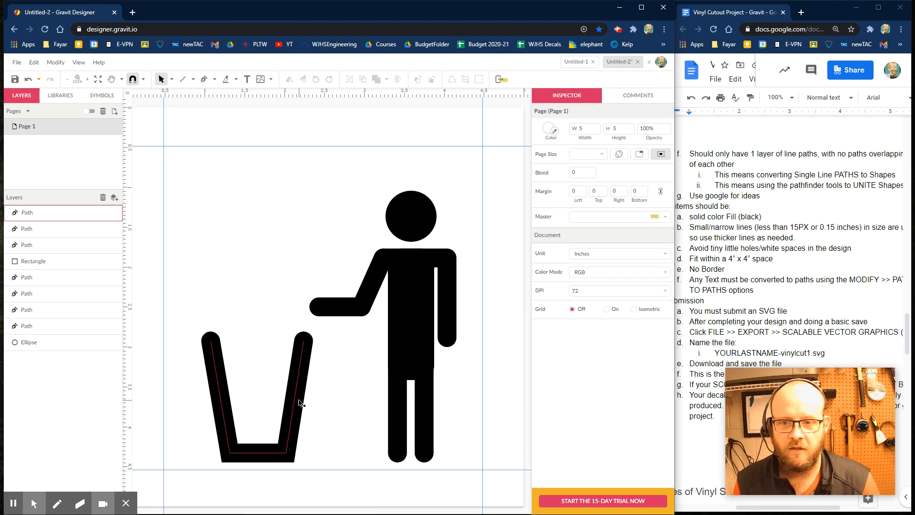
left_click_drag(303, 402, 332, 407)
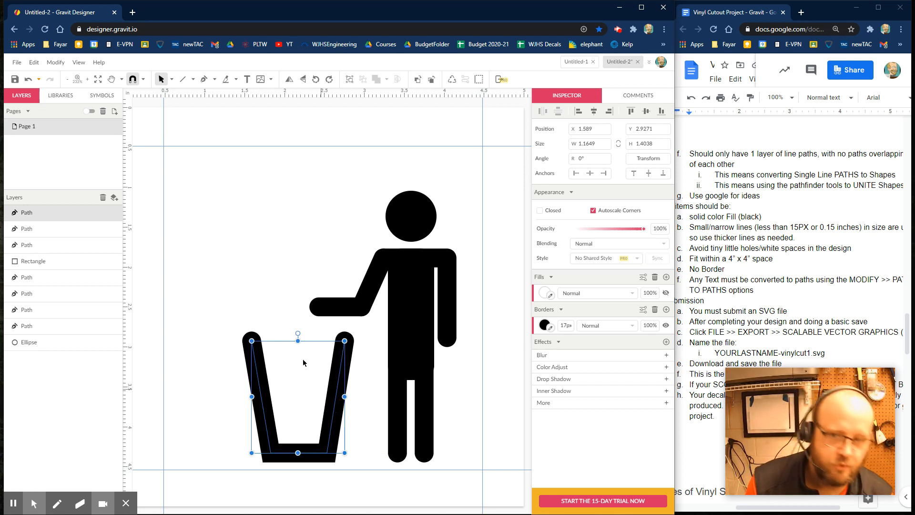
left_click(271, 268)
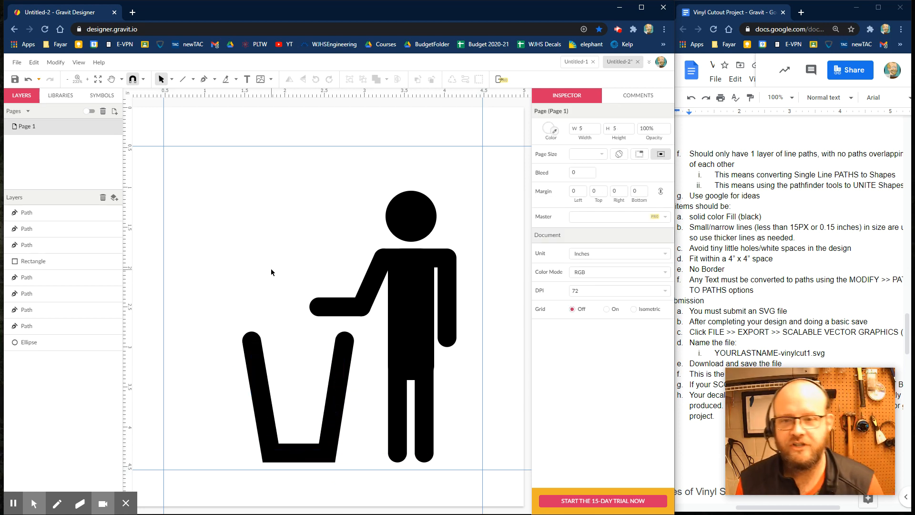
Draw a square about 0.23 in wide between the hand and the bin opening, and fill it with solid black
left_click(214, 79)
left_click(201, 80)
left_click(193, 80)
left_click(204, 106)
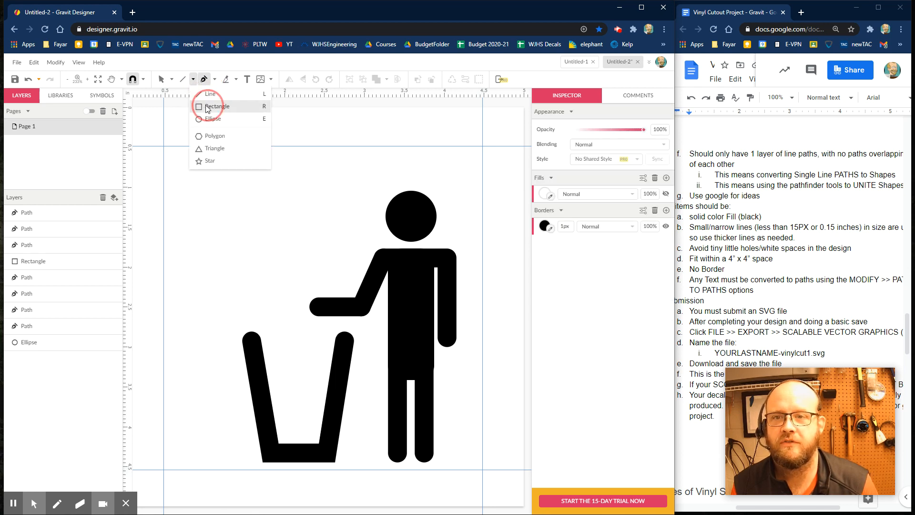
left_click_drag(281, 322, 299, 340)
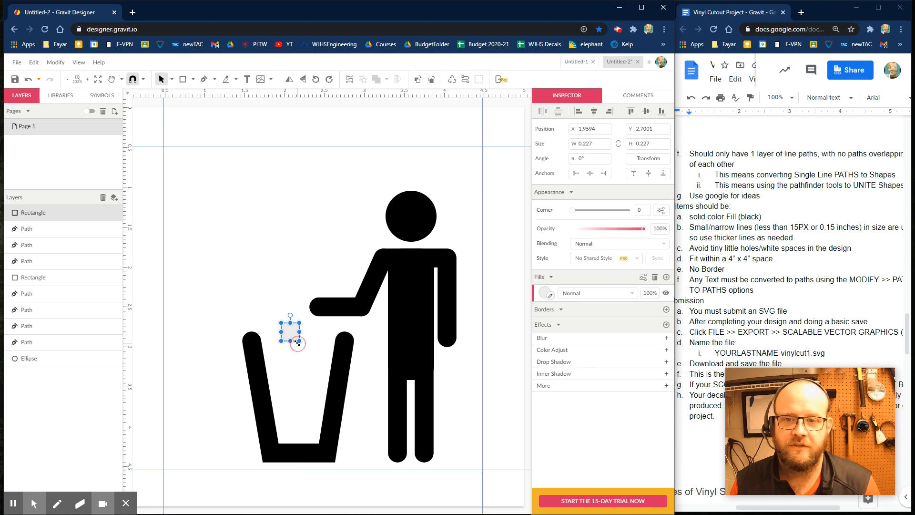
left_click(546, 294)
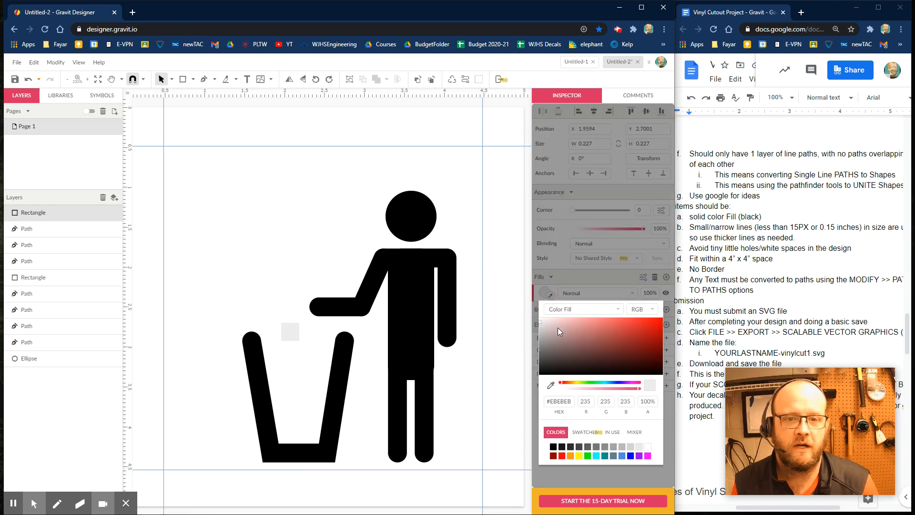
left_click(553, 446)
left_click(308, 329)
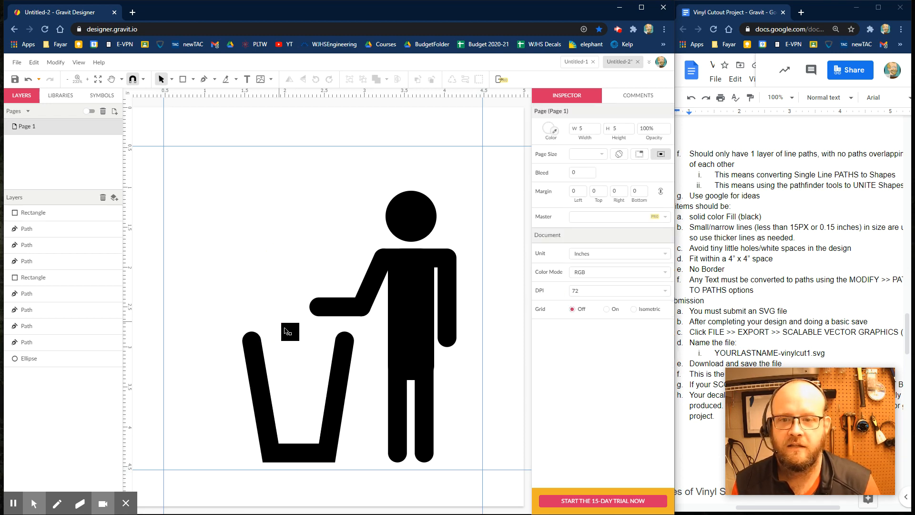
Duplicate the black square twice and place the copies staggered inside the bin as falling trash
left_click(292, 333)
key("ctrl+d")
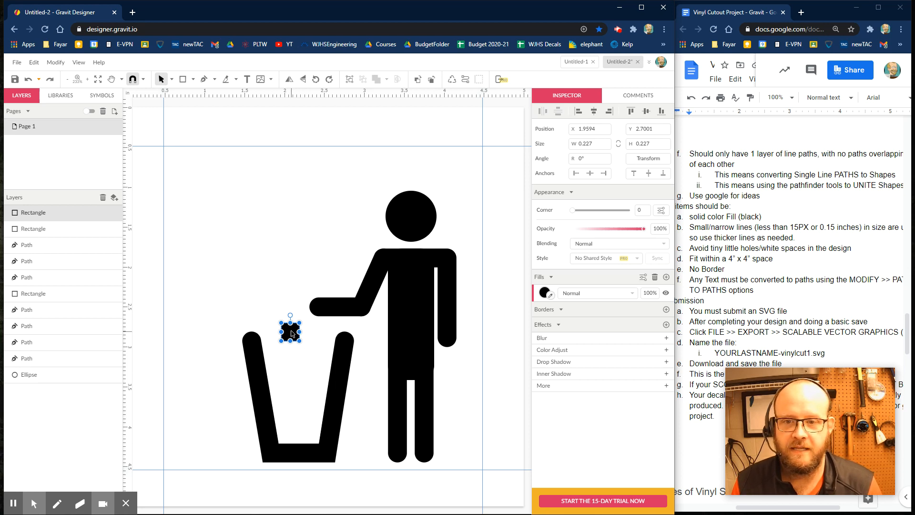
left_click_drag(292, 336, 291, 399)
key("ctrl+d")
left_click(277, 295)
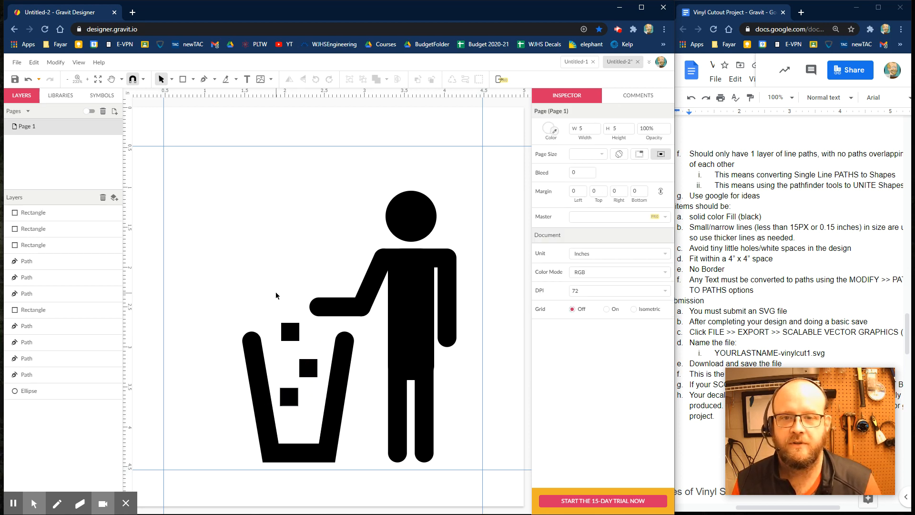
Move the whole drawing about 0.41 in left and 0.19 in up within the 4 in guides
left_click_drag(216, 184, 460, 453)
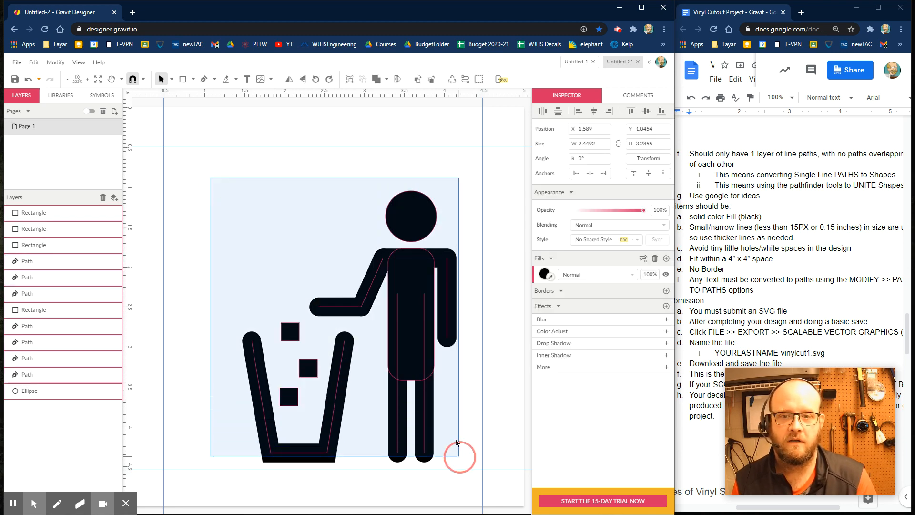
left_click_drag(415, 333, 380, 323)
left_click(453, 330)
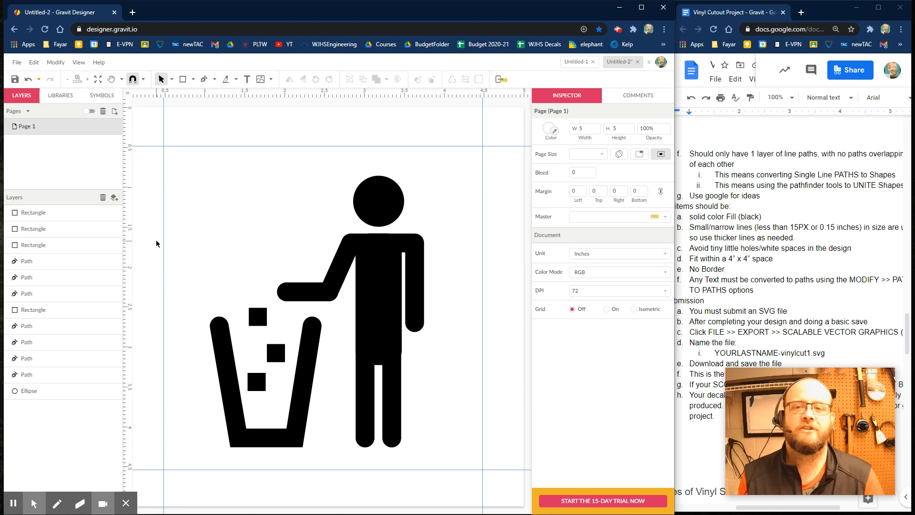
Add a new layer and move all the rectangles, paths and the ellipse into it
left_click(114, 199)
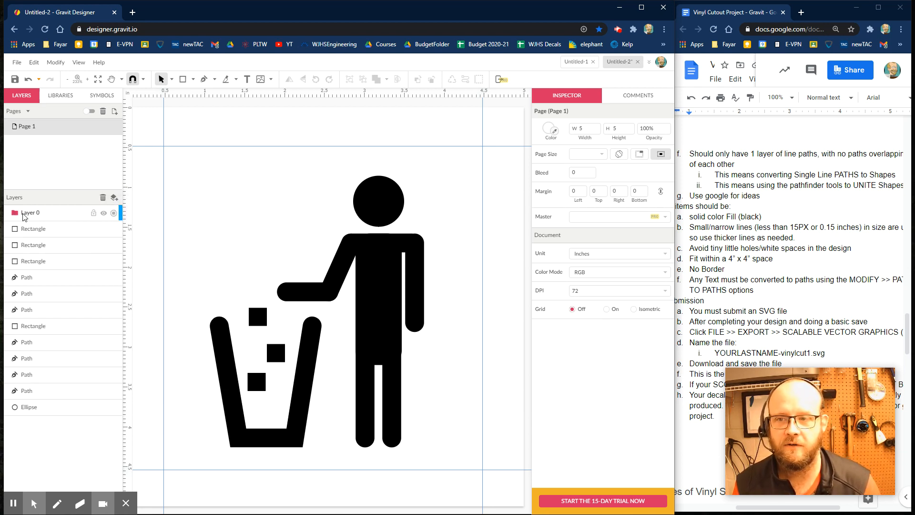
left_click(17, 228)
left_click(32, 406, "shift")
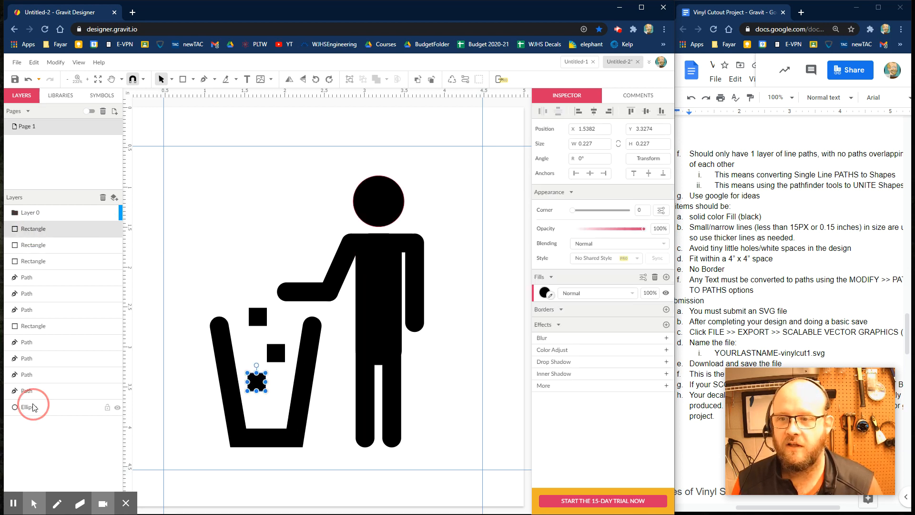
left_click_drag(44, 239, 40, 219)
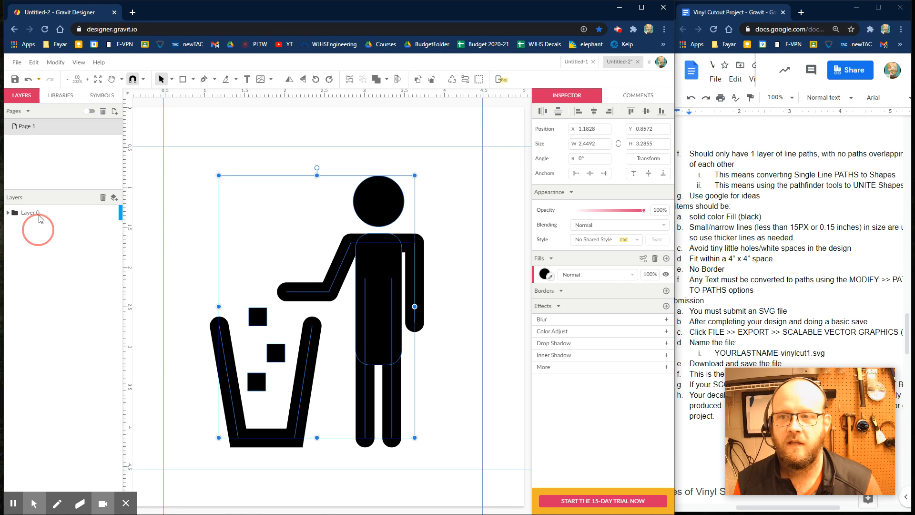
Switch the new layer between outline and full-colour view to examine which parts are only single-line paths
left_click(47, 218)
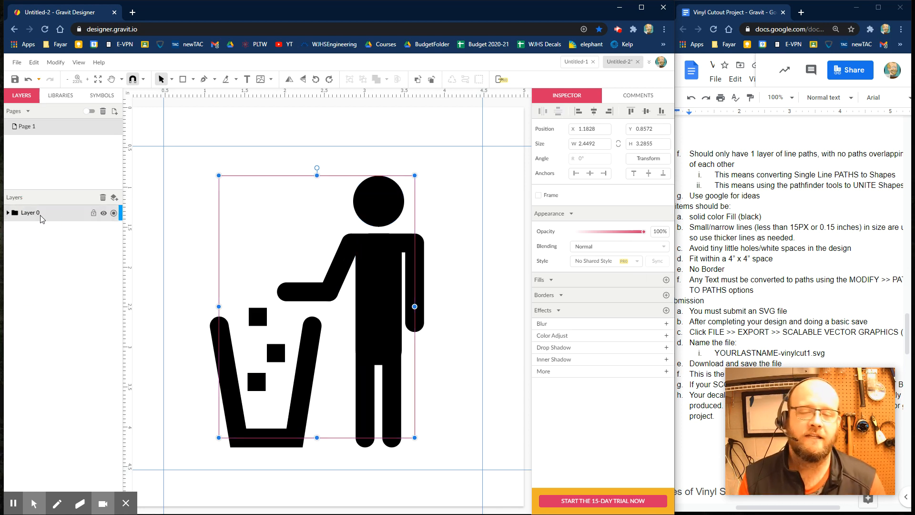
left_click(114, 213)
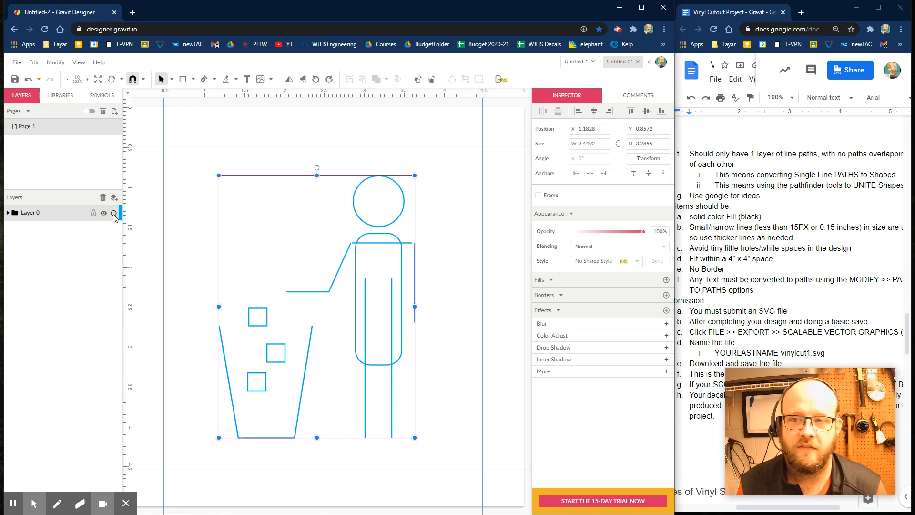
left_click(113, 213)
left_click(114, 214)
left_click(113, 214)
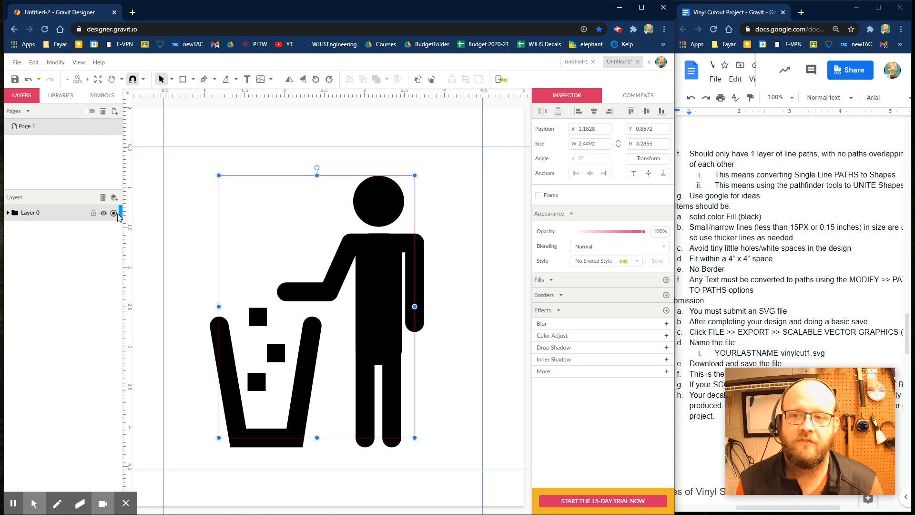
left_click(114, 213)
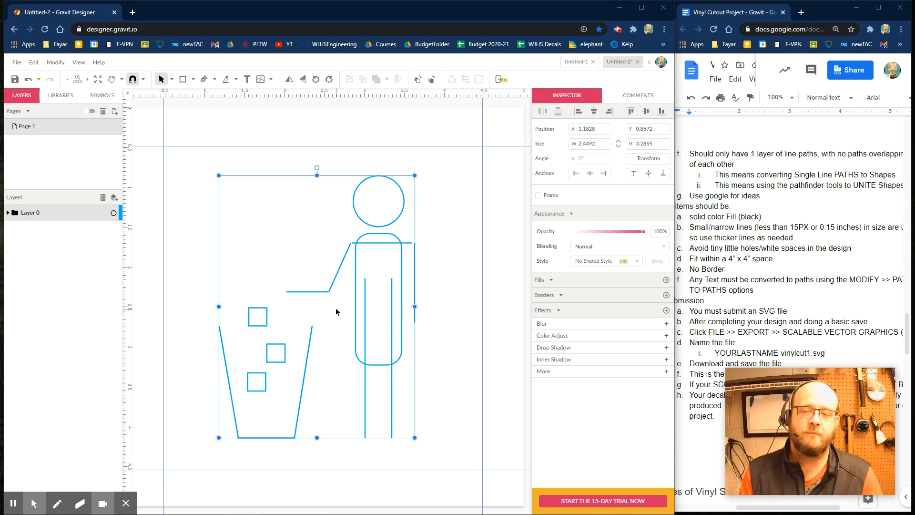
left_click(485, 302)
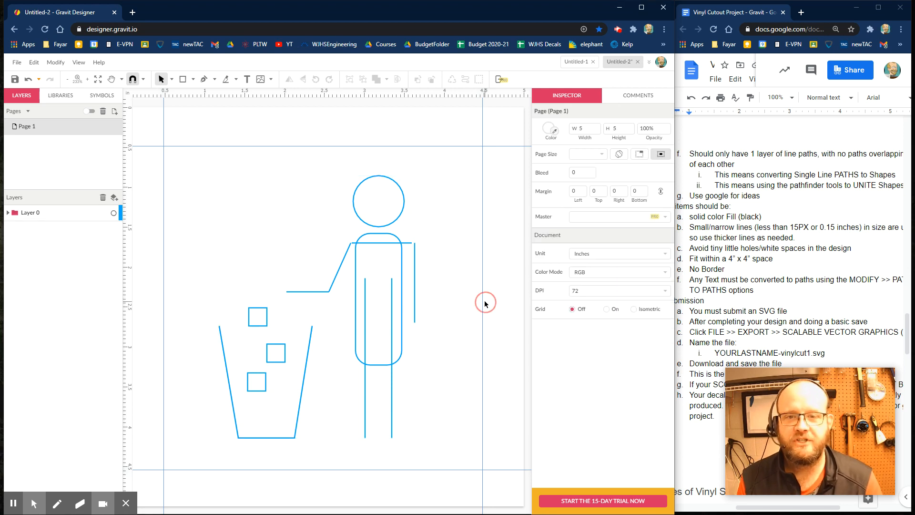
left_click(113, 213)
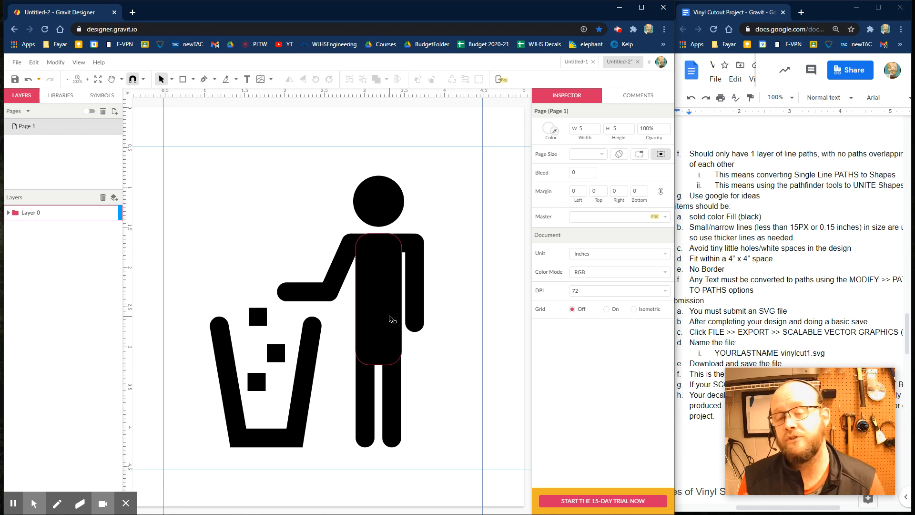
left_click(114, 213)
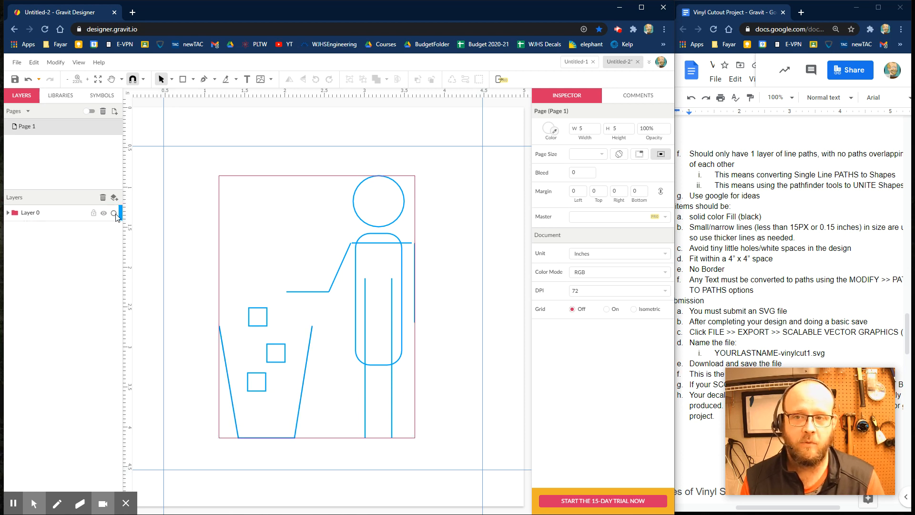
key("ctrl+y")
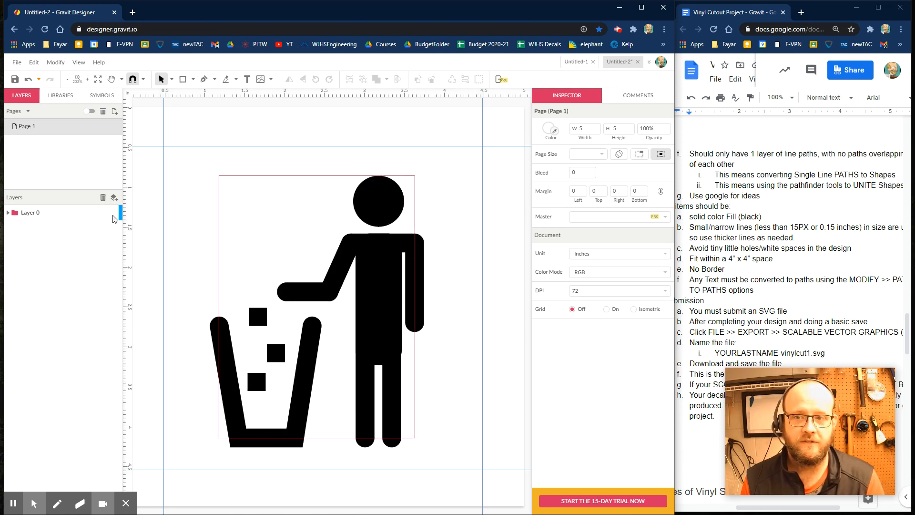
left_click(113, 212)
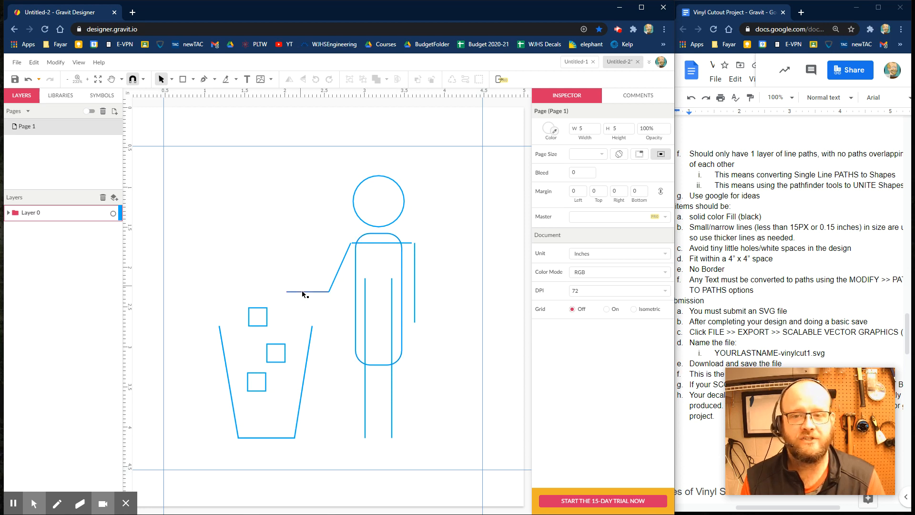
left_click(113, 213)
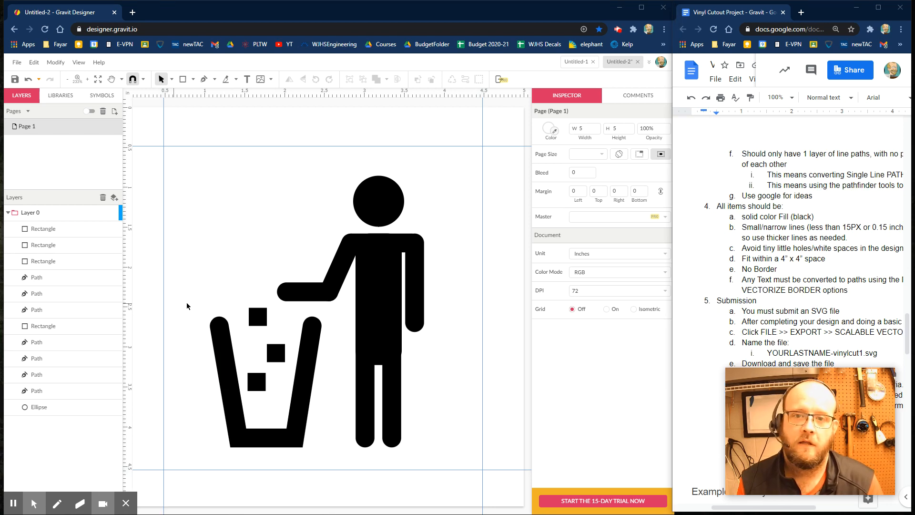
Compare the converted upper arm with the remaining single-line paths in the layer's outline view
left_click(440, 295)
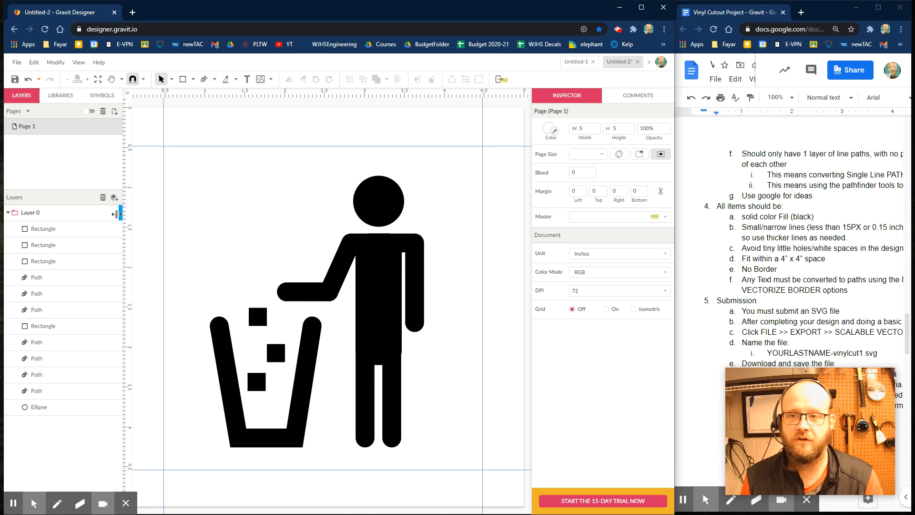
left_click(113, 212)
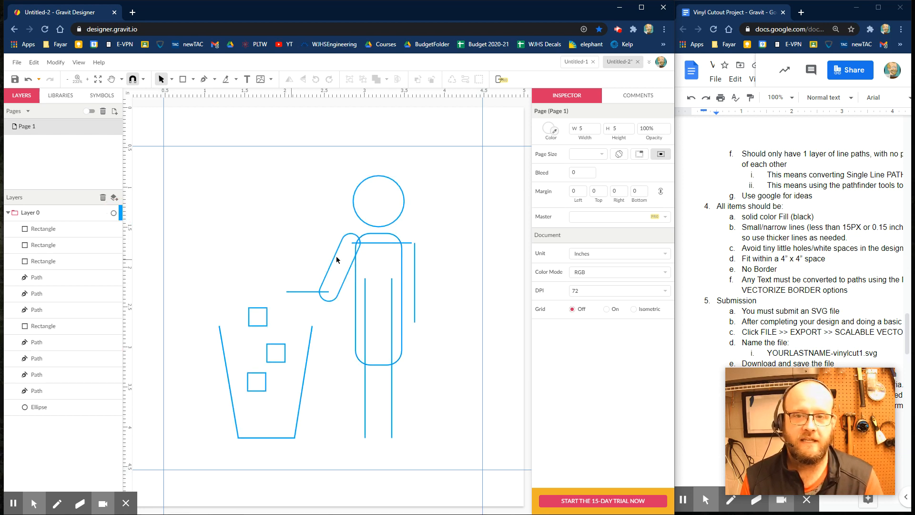
left_click(114, 213)
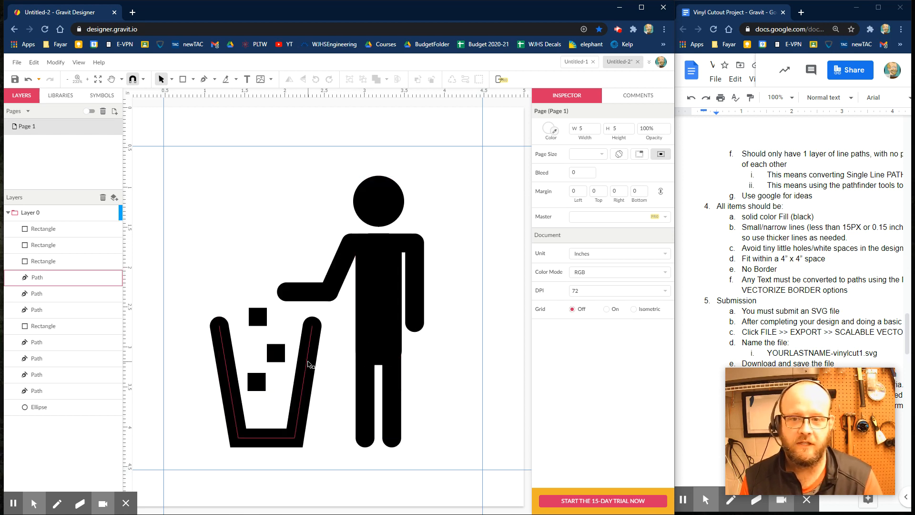
Convert the bin's border to a filled shape with Vectorize Border and show the layer in outline view
left_click(308, 363)
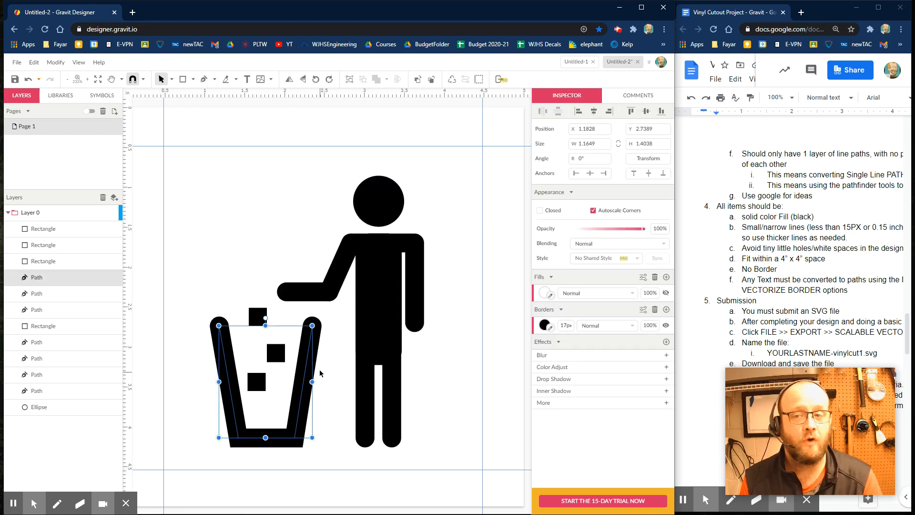
left_click(55, 62)
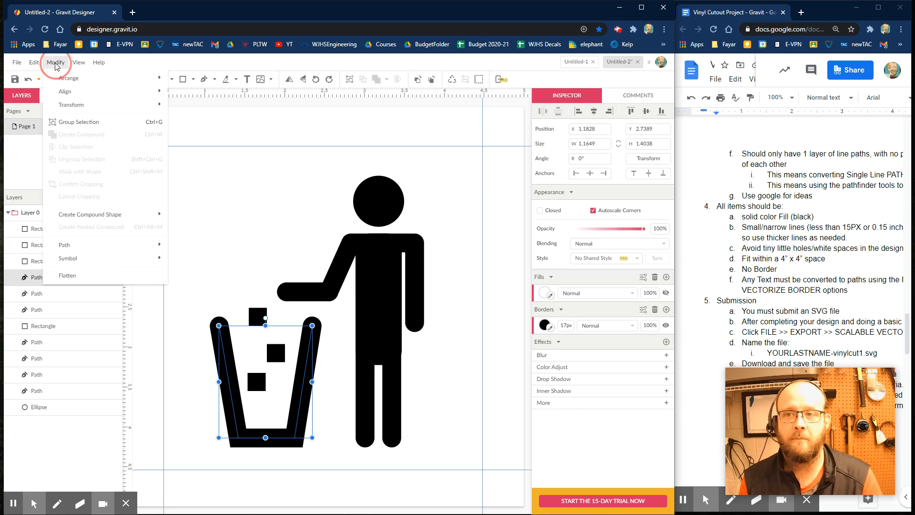
mouse_move(84, 245)
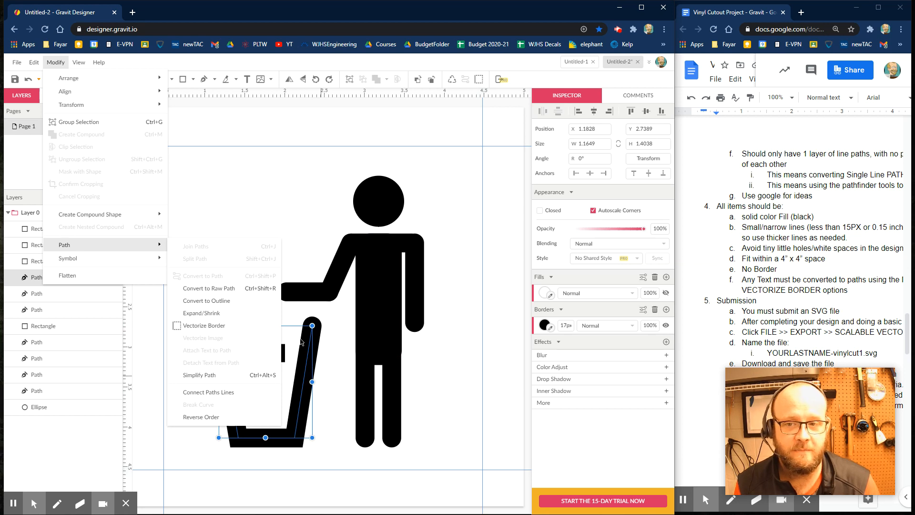
left_click(212, 328)
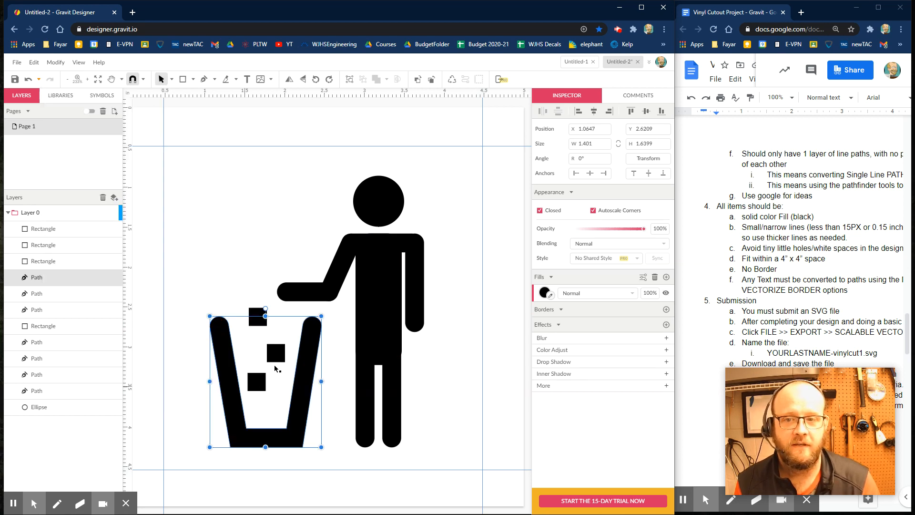
key("ctrl+y")
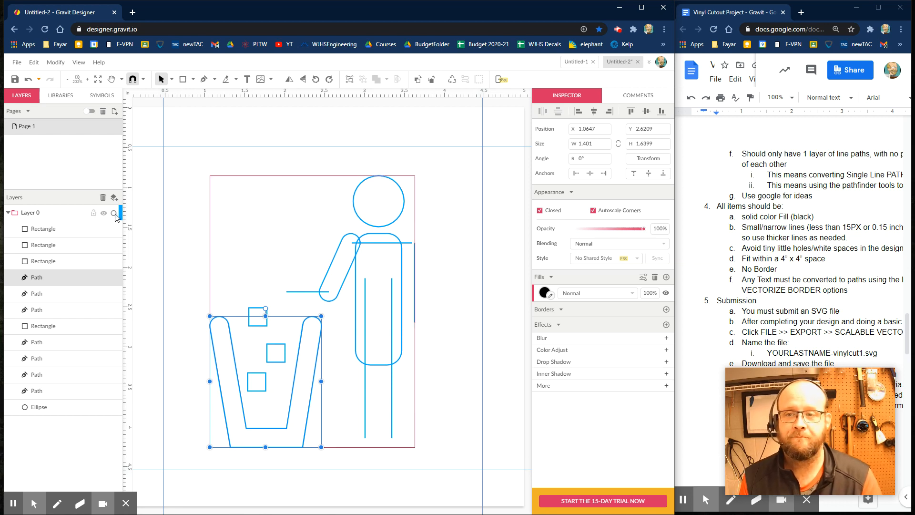
Convert the forearm, the hanging arm and both legs to filled shapes with Vectorize Border and show the layer in outline view
key("ctrl+y")
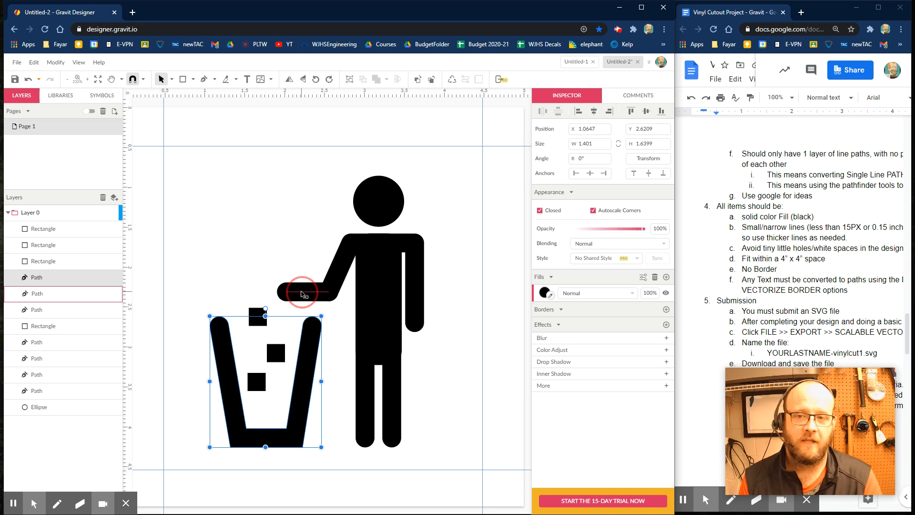
left_click(307, 292)
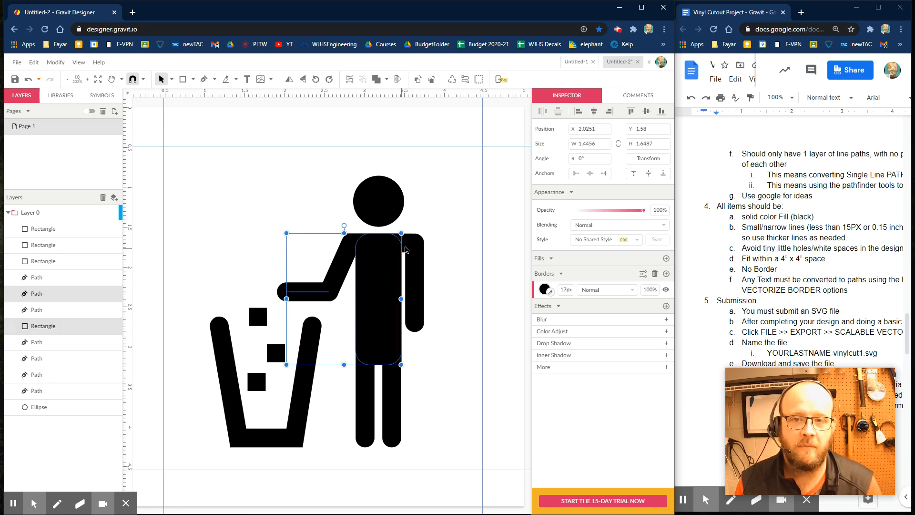
key("Escape")
left_click(414, 285)
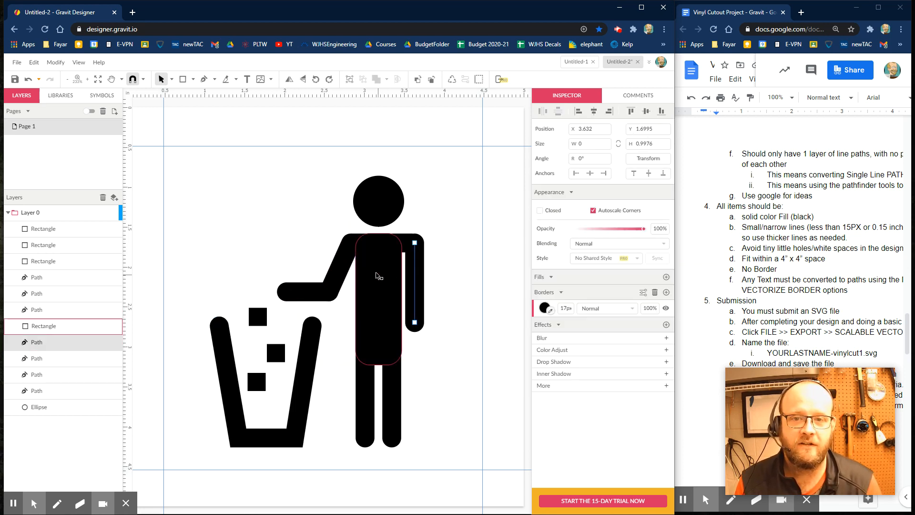
left_click(307, 292, "shift")
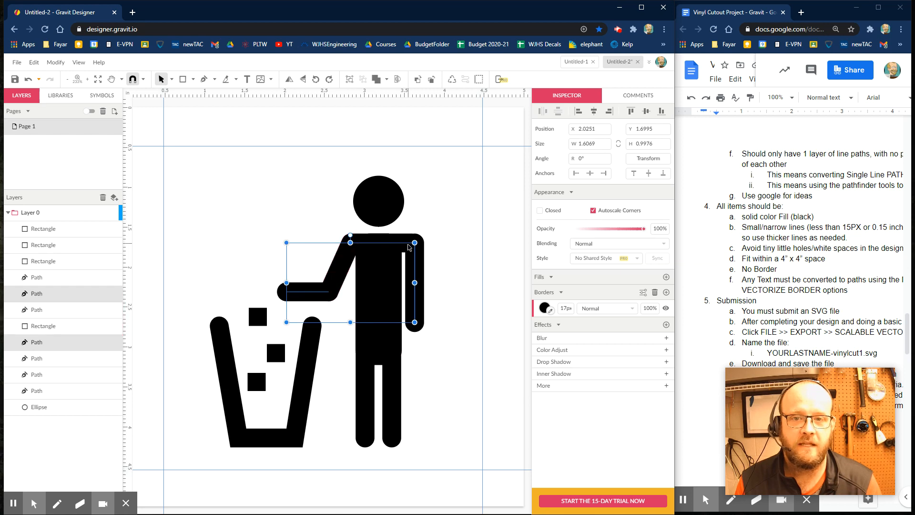
left_click(396, 385, "shift")
left_click(369, 395, "shift")
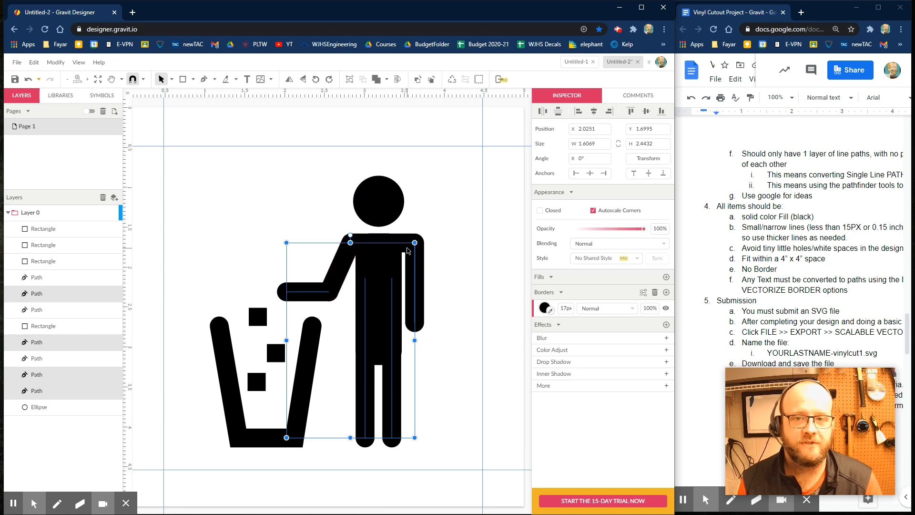
left_click(57, 62)
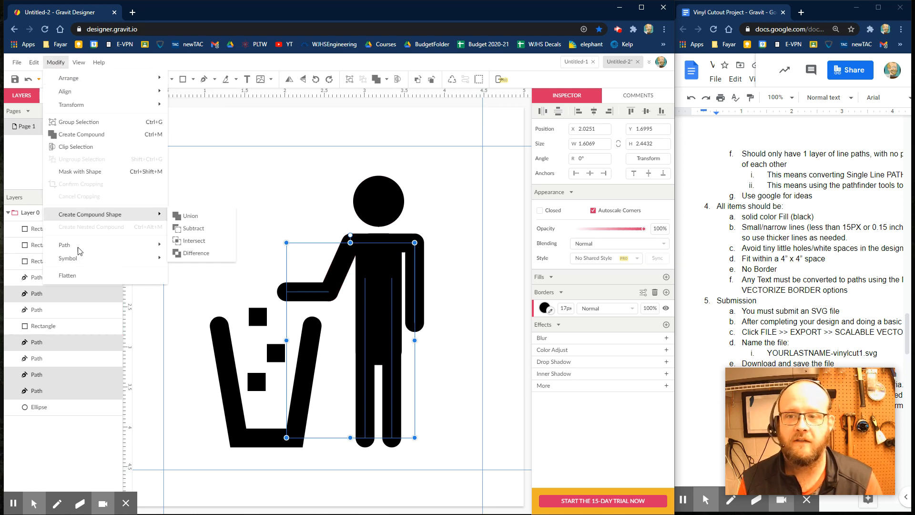
left_click(205, 325)
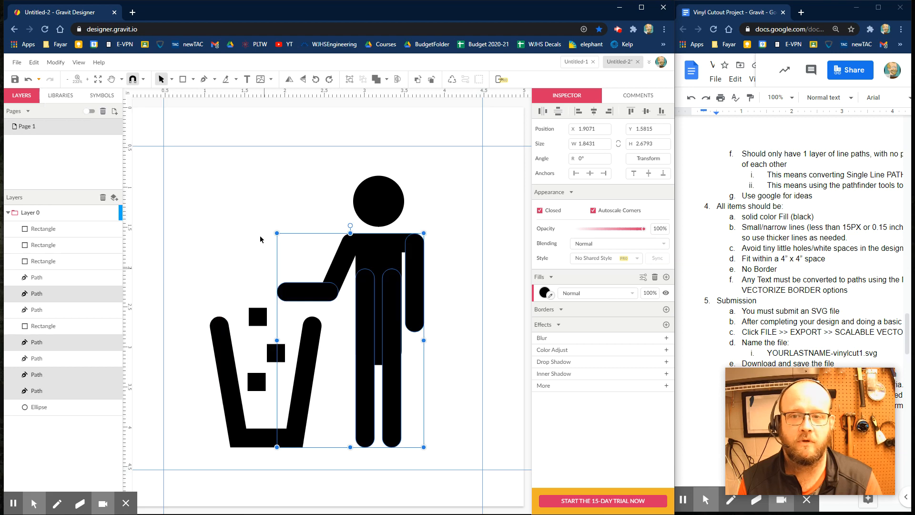
left_click(242, 201)
left_click(113, 213)
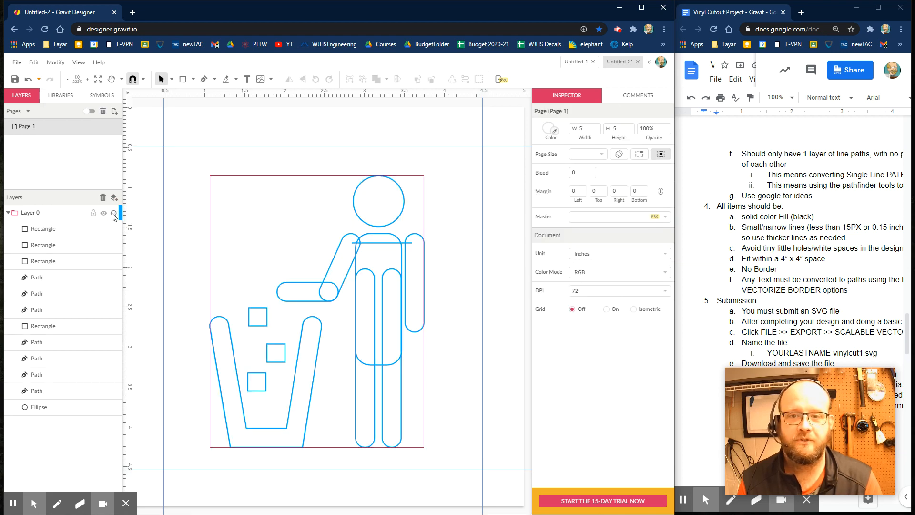
Convert the shoulder line to a filled shape with Vectorize Border and return the layer to full-colour view
left_click(406, 245)
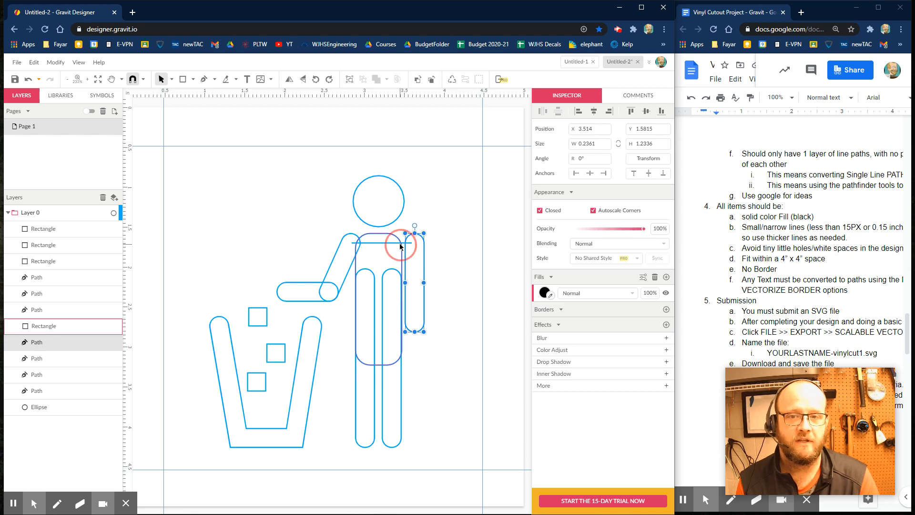
left_click(400, 245)
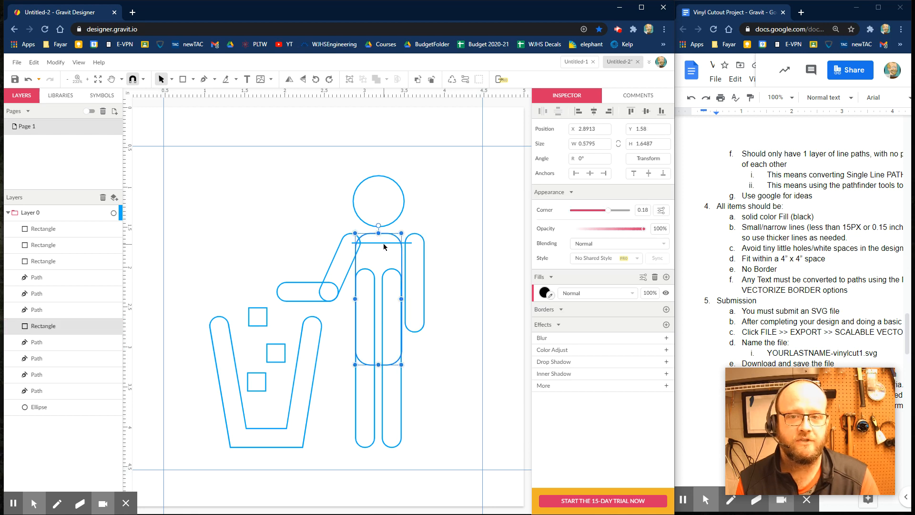
left_click(38, 342)
left_click(40, 359)
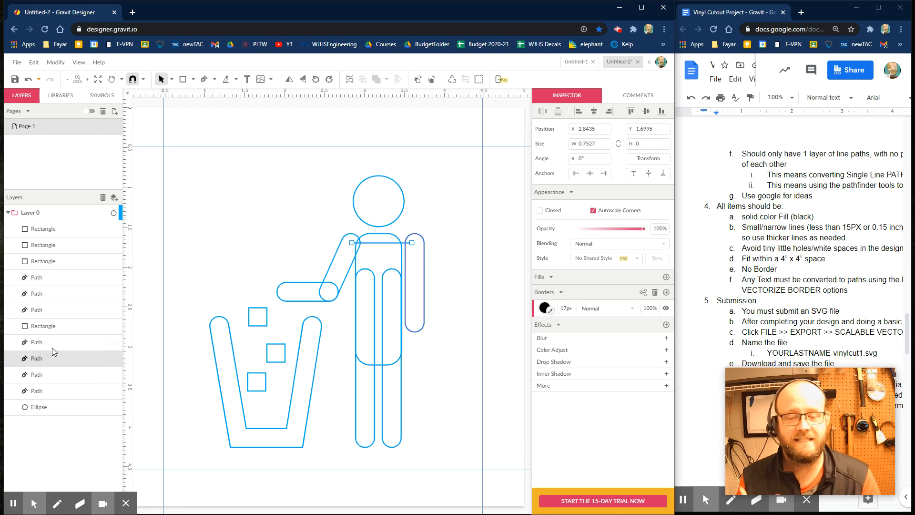
left_click(55, 62)
mouse_move(95, 244)
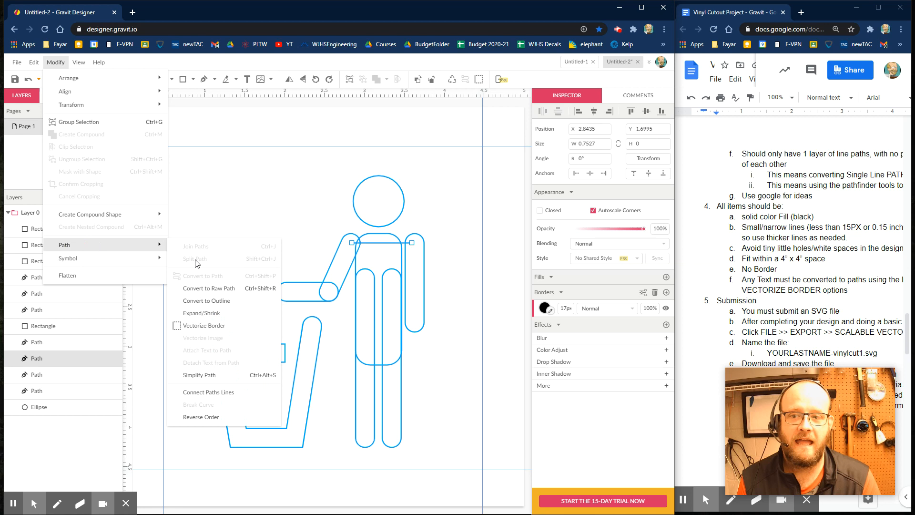
left_click(204, 325)
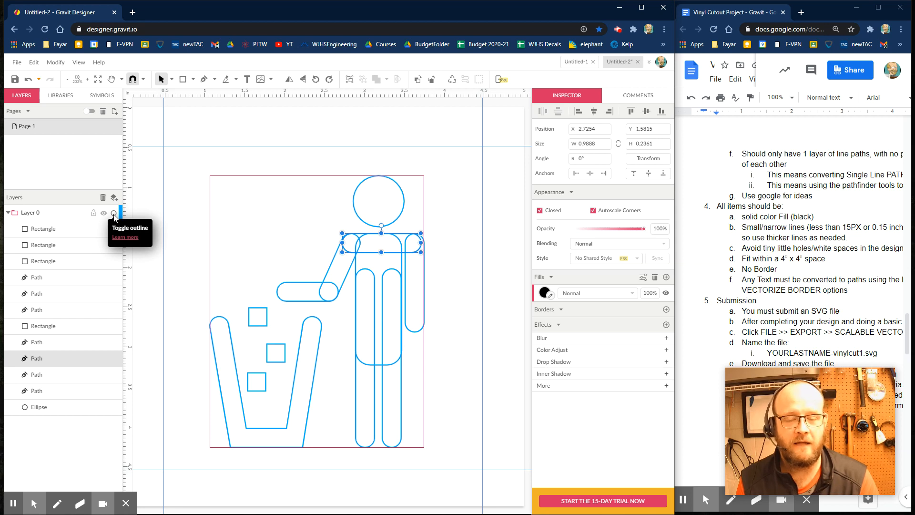
left_click(114, 214)
left_click(114, 214)
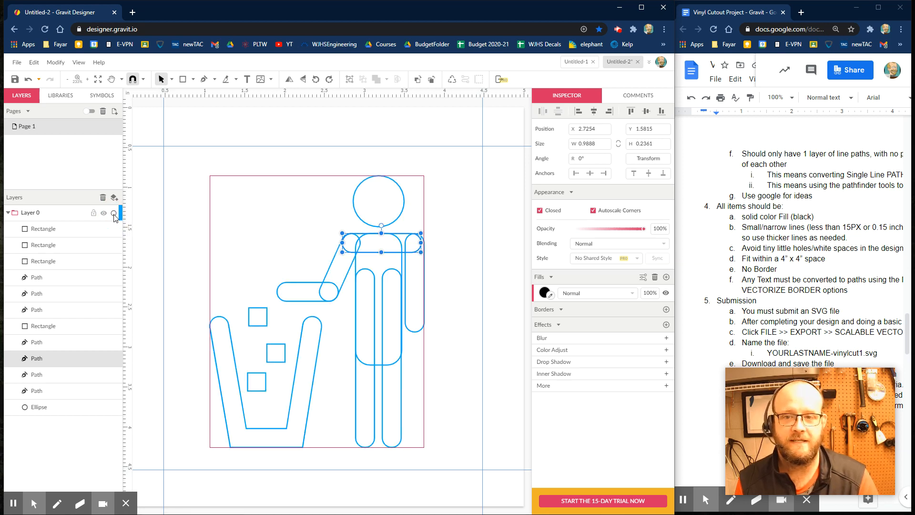
left_click(272, 238)
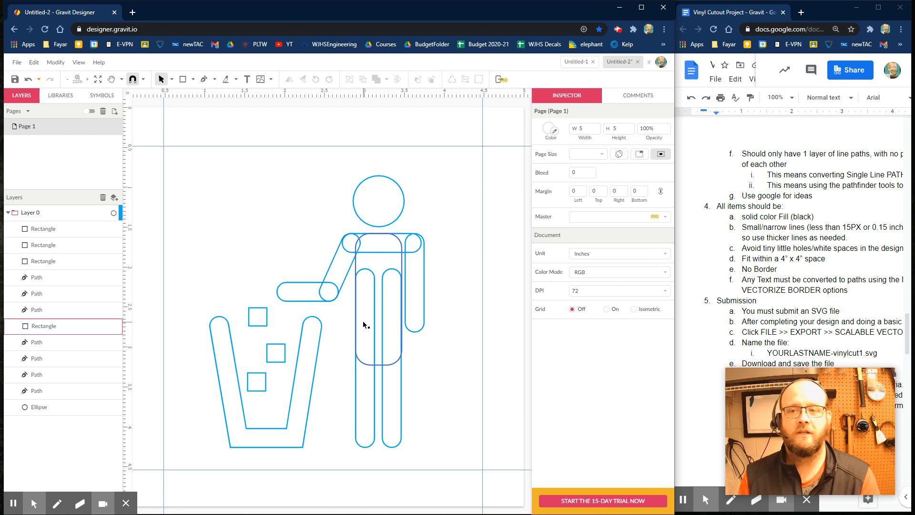
left_click(113, 212)
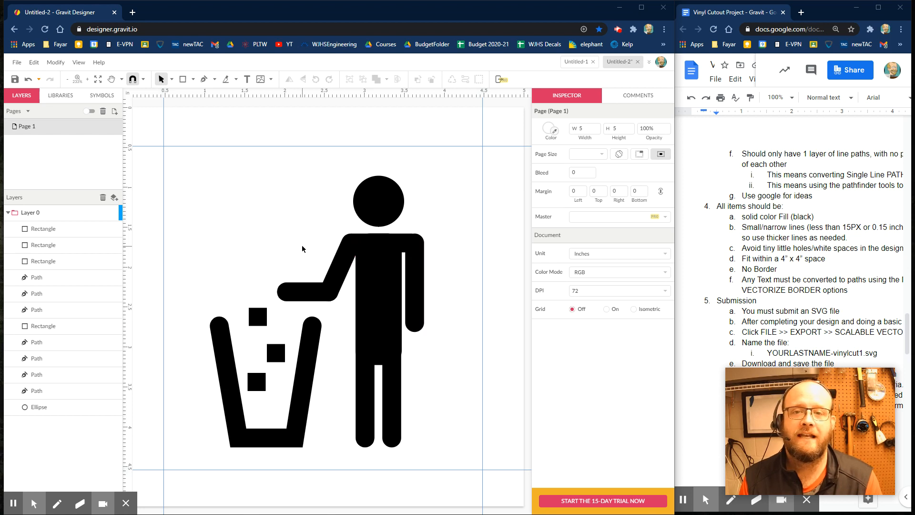
Try to merge the figure's torso, shoulders, arms and legs into one compound shape with Union
left_click_drag(448, 238, 328, 457)
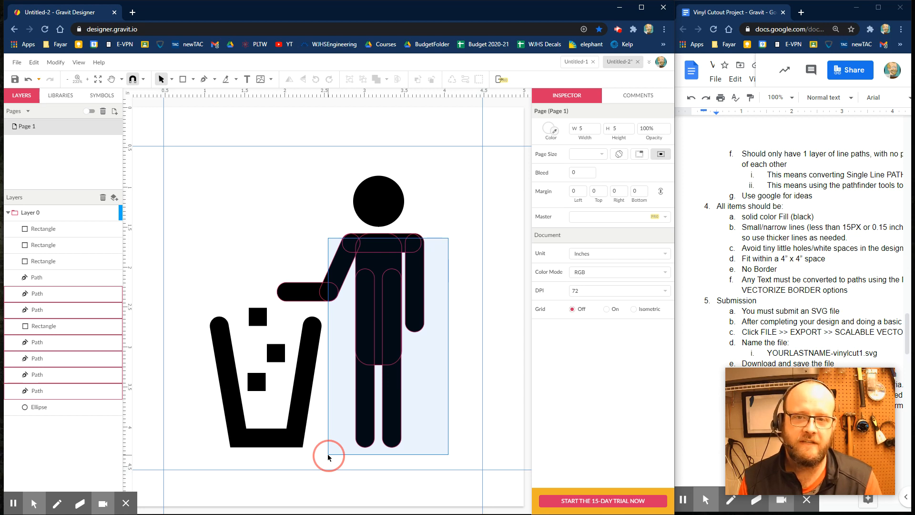
left_click_drag(328, 457, 328, 457)
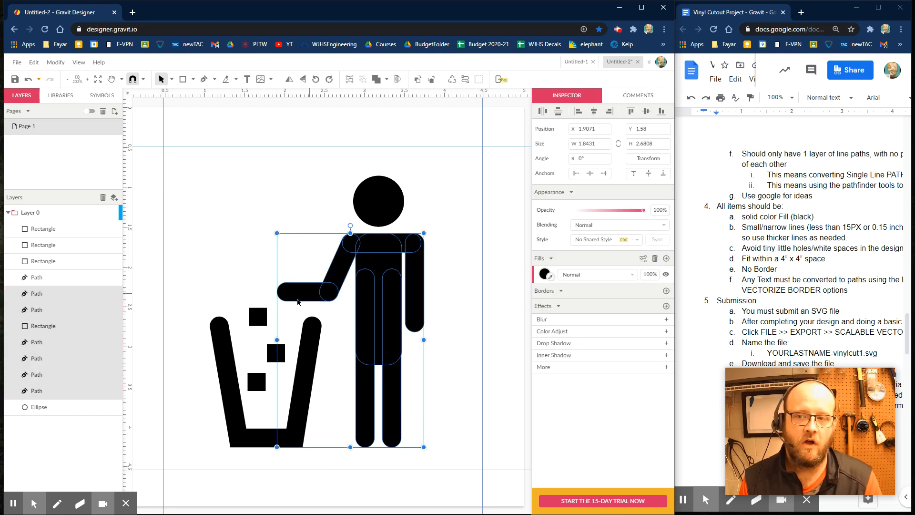
left_click(388, 81)
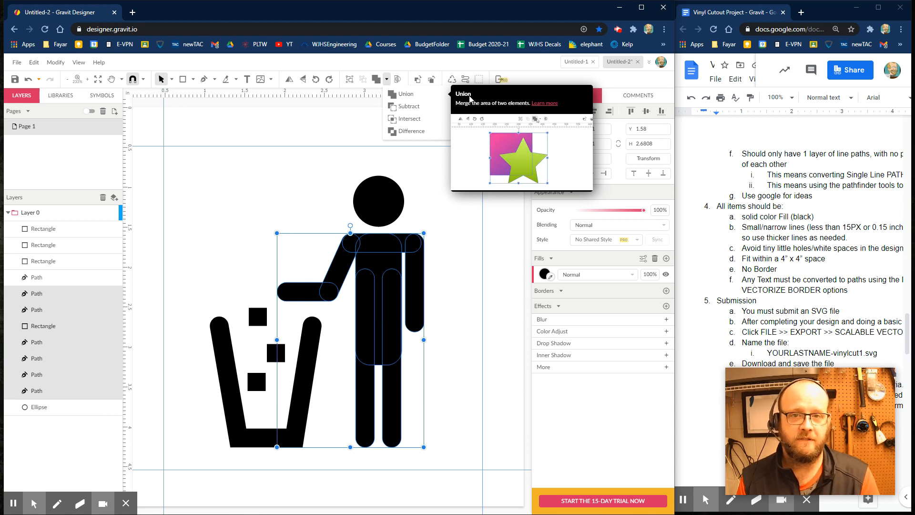
left_click(399, 95)
left_click(448, 261)
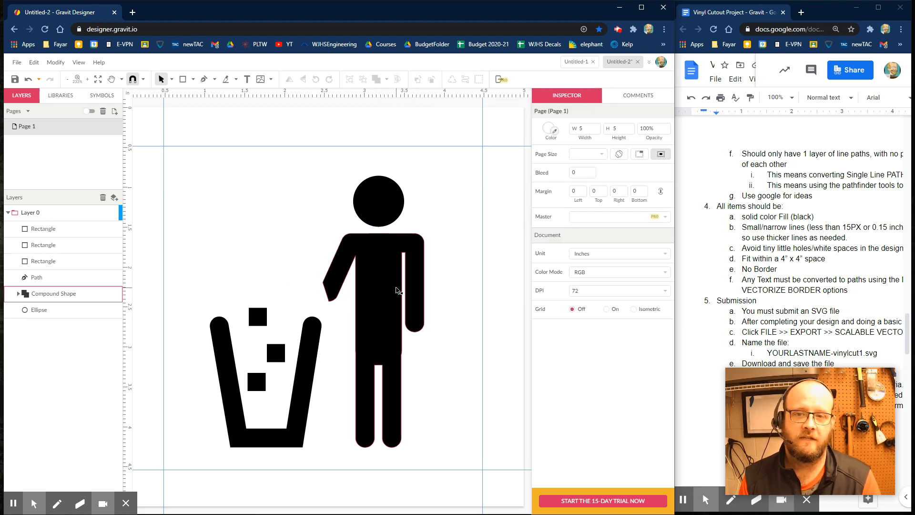
Inspect the merged body's component paths and available options, and undo the union of the body parts
left_click(397, 288)
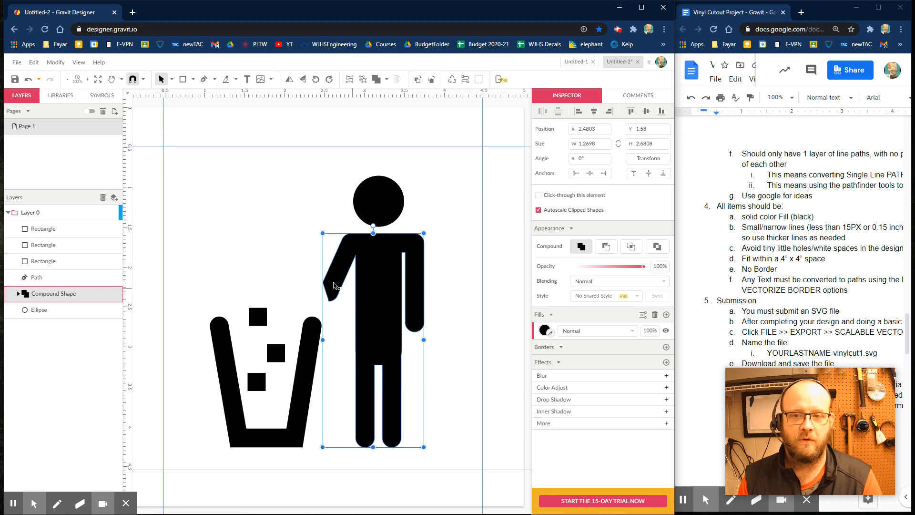
left_click(306, 287)
left_click(332, 289)
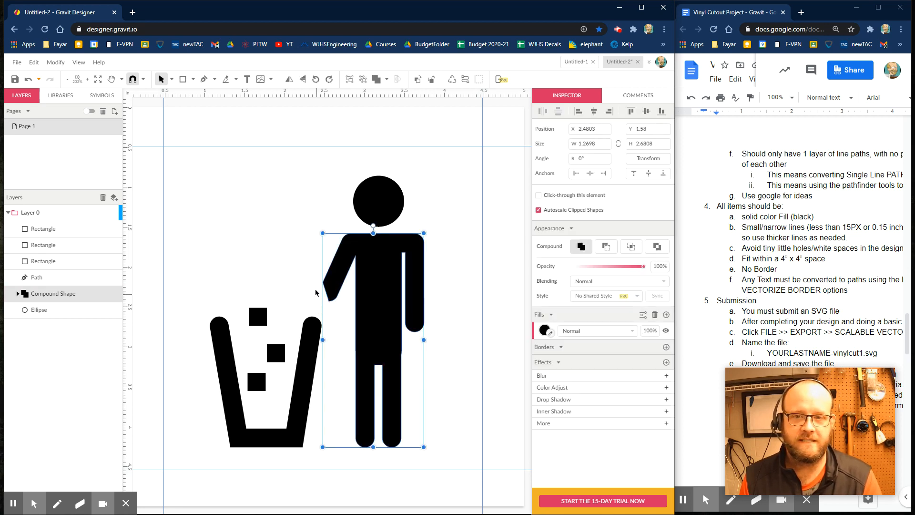
double_click(373, 266)
left_click(415, 282)
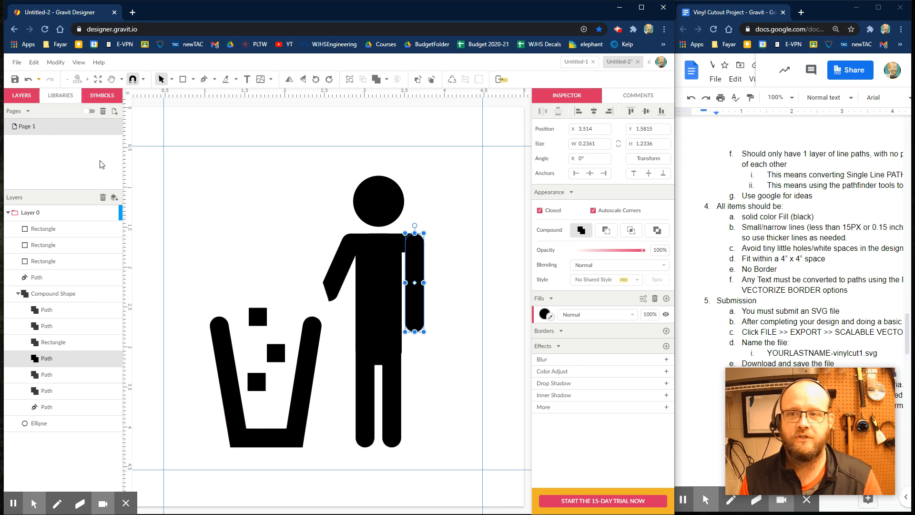
left_click(53, 295)
right_click(54, 299)
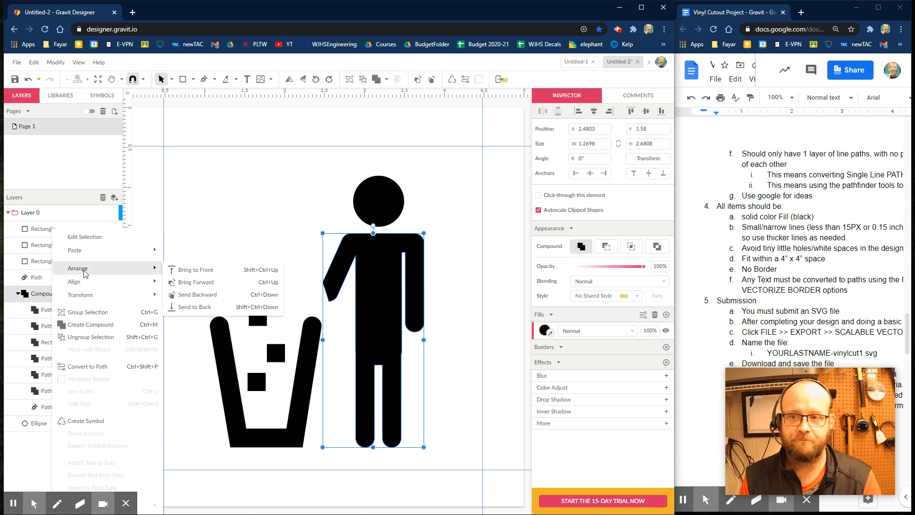
mouse_move(93, 296)
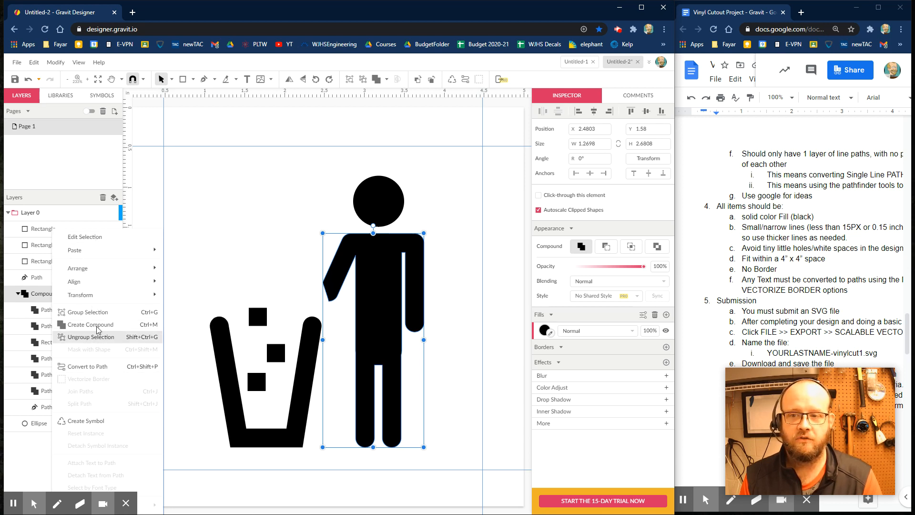
left_click(319, 180)
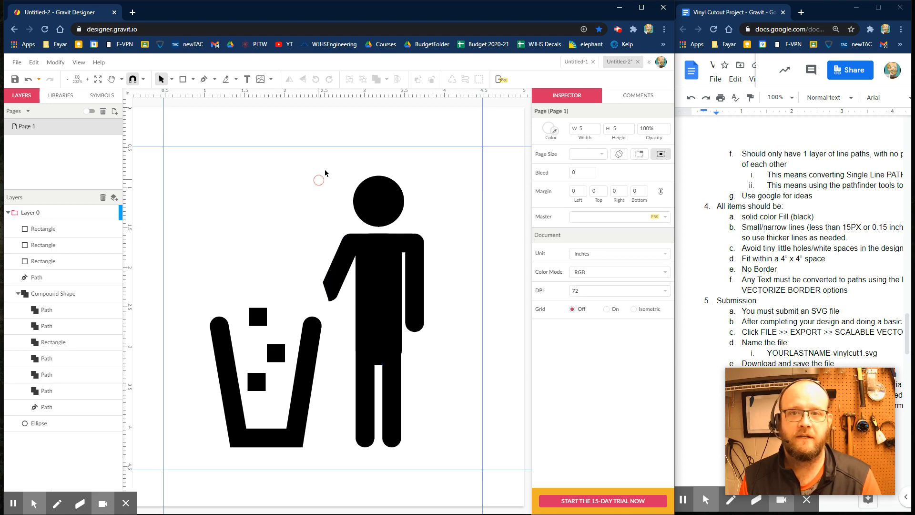
key("ctrl+z")
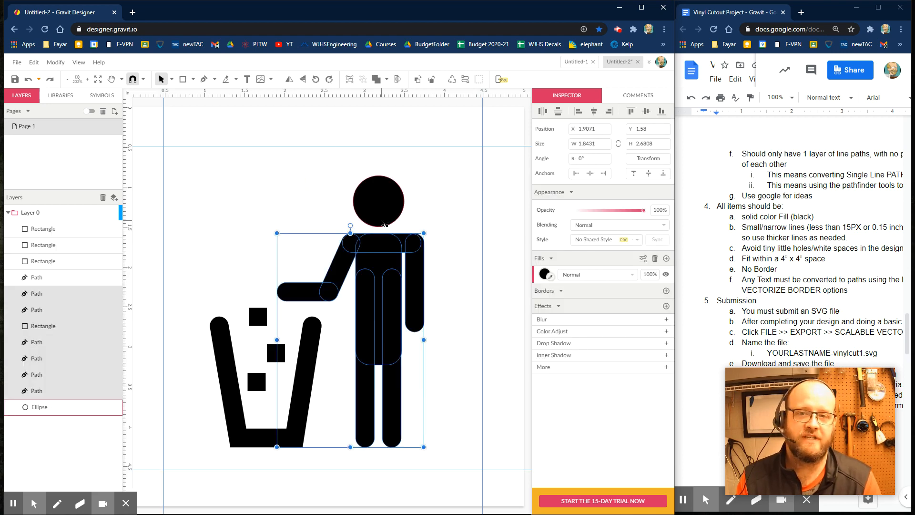
left_click(470, 200)
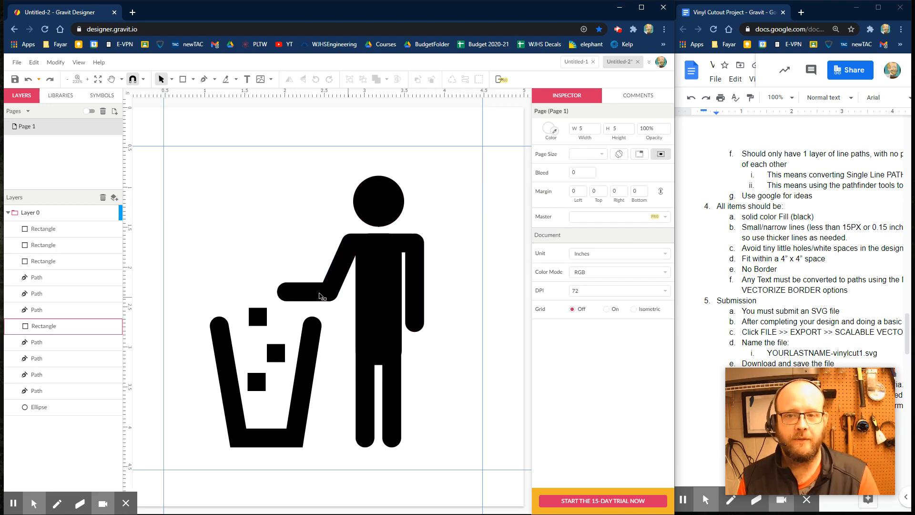
Try to merge only the forearm and the upper arm into a compound shape
left_click(320, 296)
left_click(340, 266, "shift")
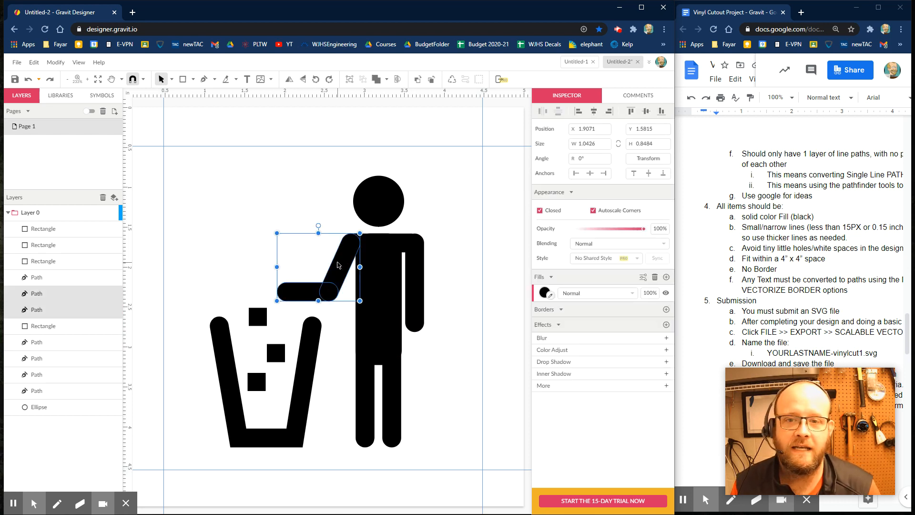
left_click(378, 84)
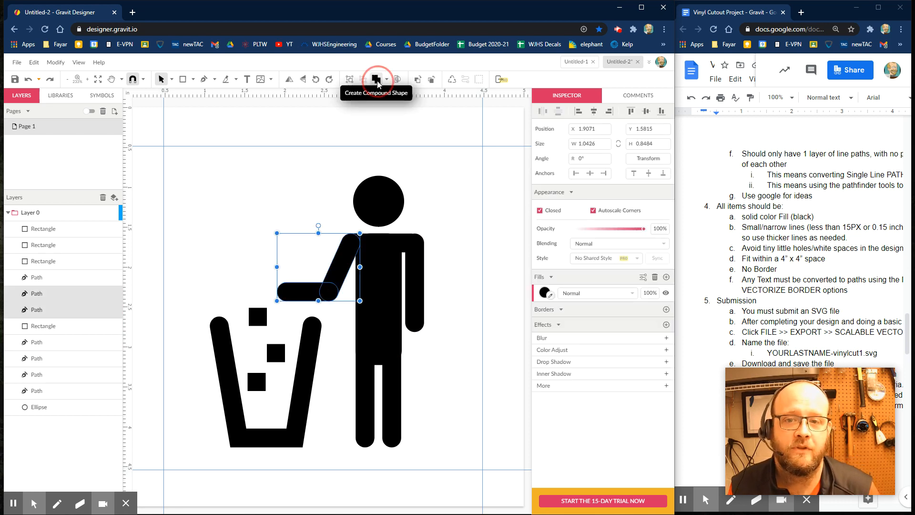
left_click(261, 208)
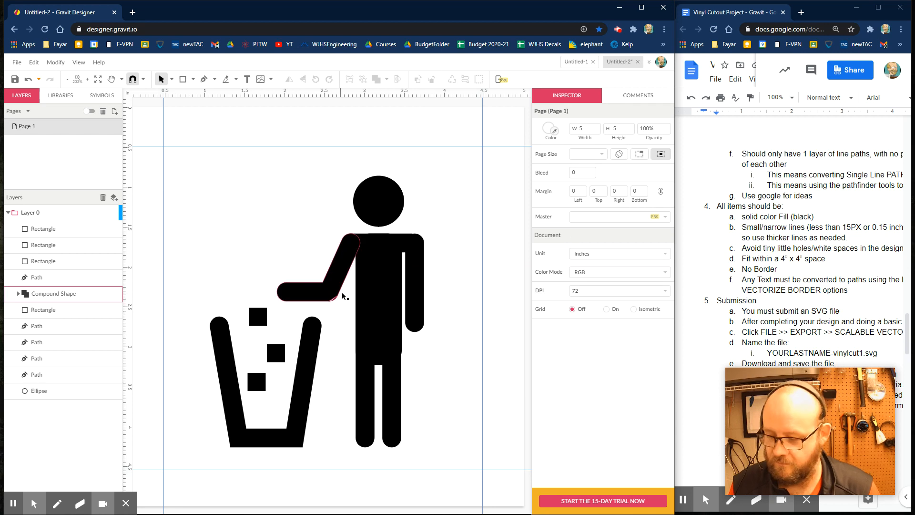
Examine the elbow up close, where the forearm and the upper arm overlap
key("z")
left_click_drag(353, 288, 316, 311)
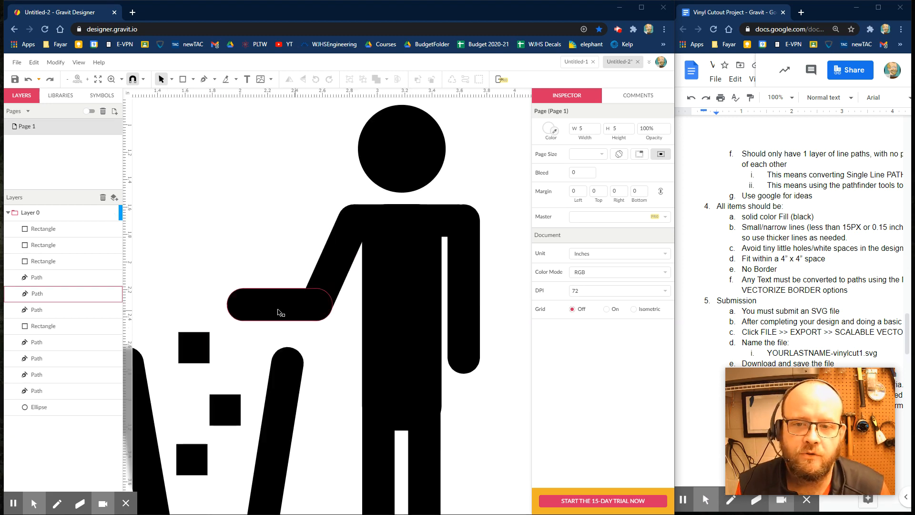
left_click(278, 312)
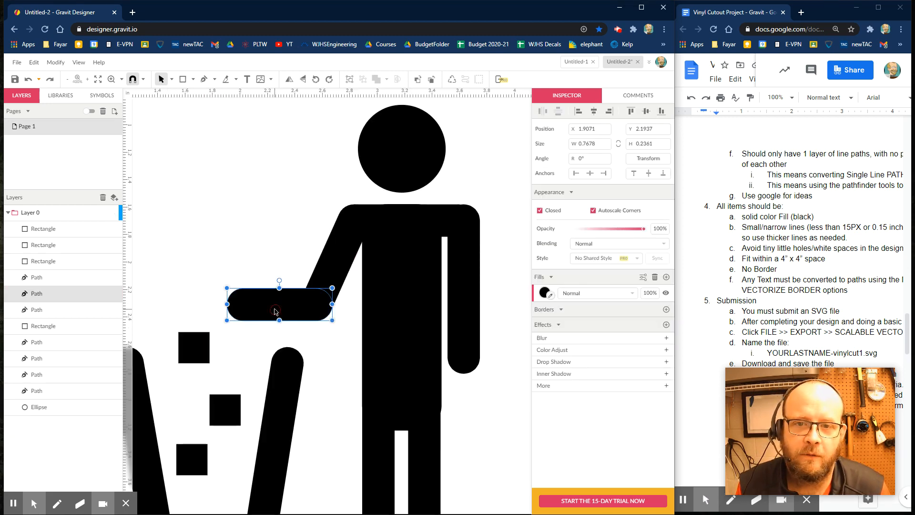
left_click(342, 317)
key("z")
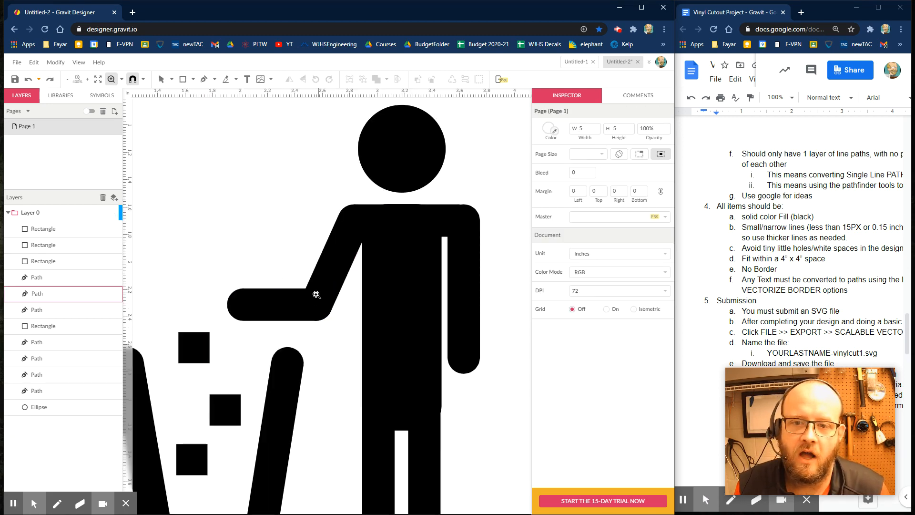
left_click_drag(303, 296, 356, 335)
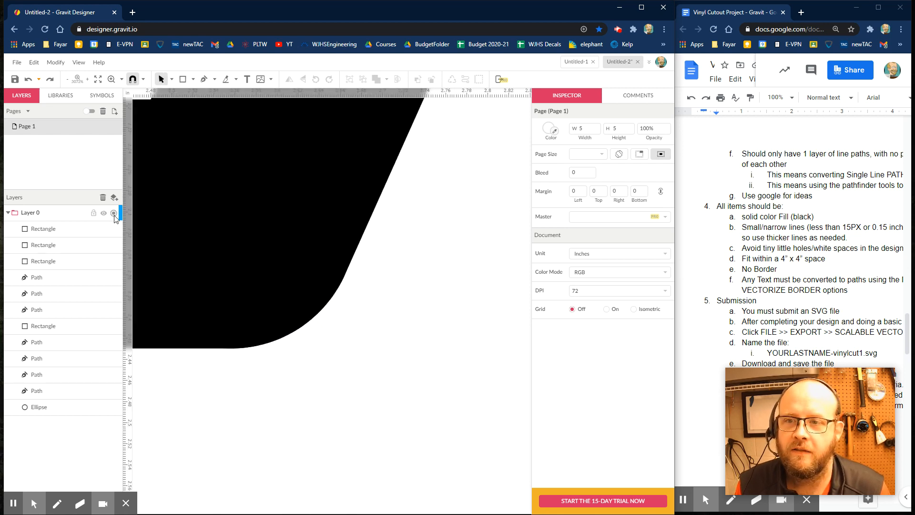
Check the forearm and upper arm paths at the elbow in outline view, and restore the filled display
left_click(114, 213)
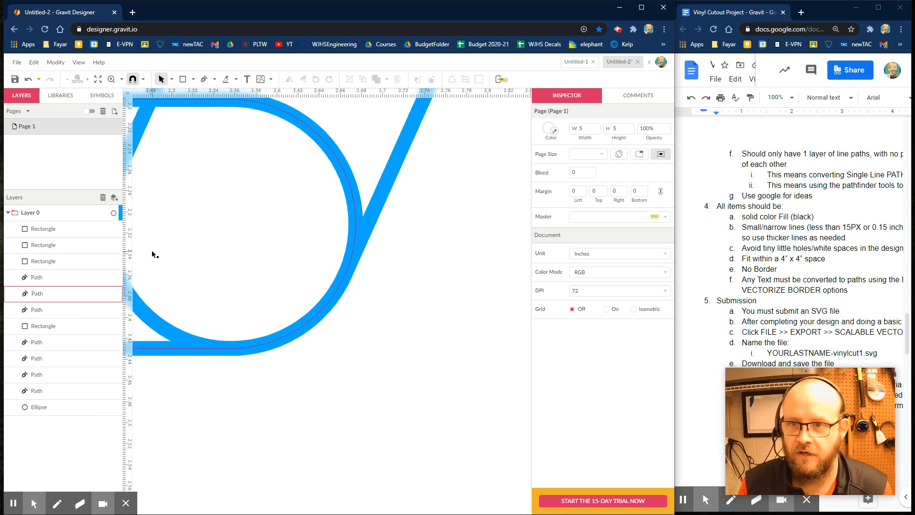
left_click(113, 212)
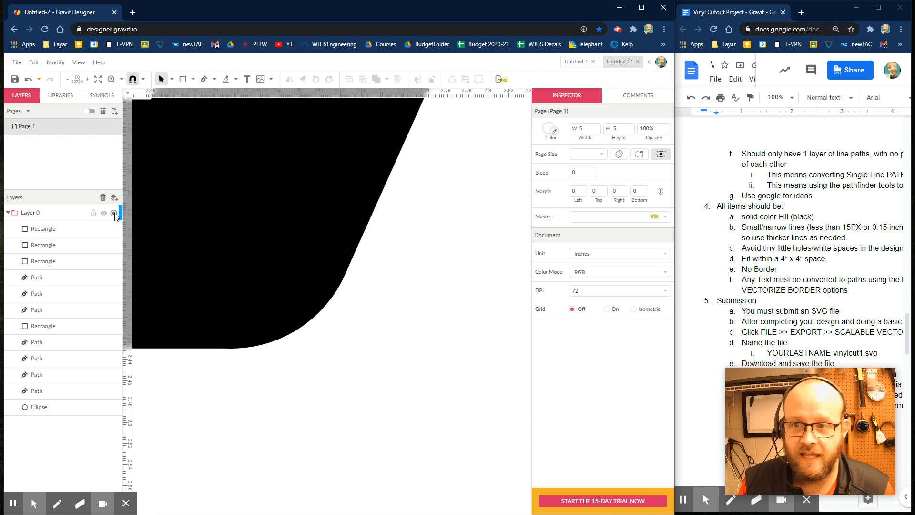
key("ctrl+minus")
key("ctrl+minus")
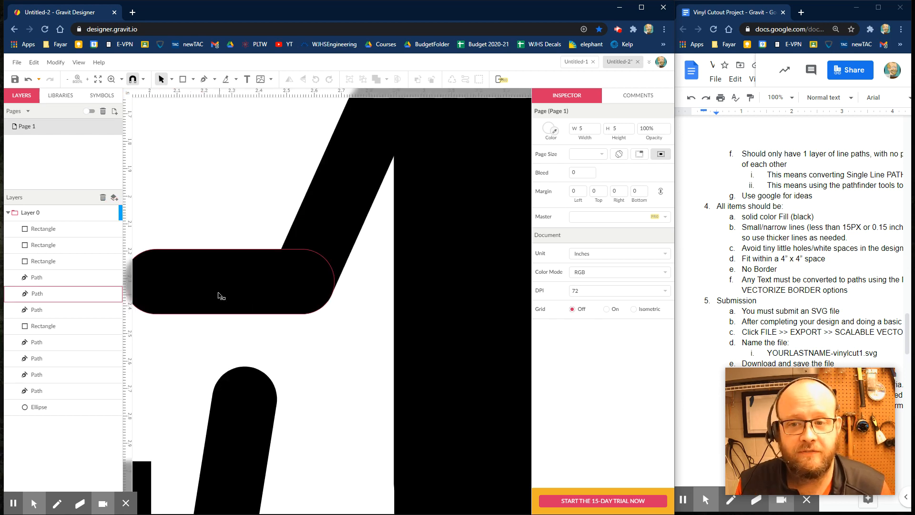
Move the outstretched forearm slightly away from the body, to X 1.8937 in, at the elbow
left_click(218, 295)
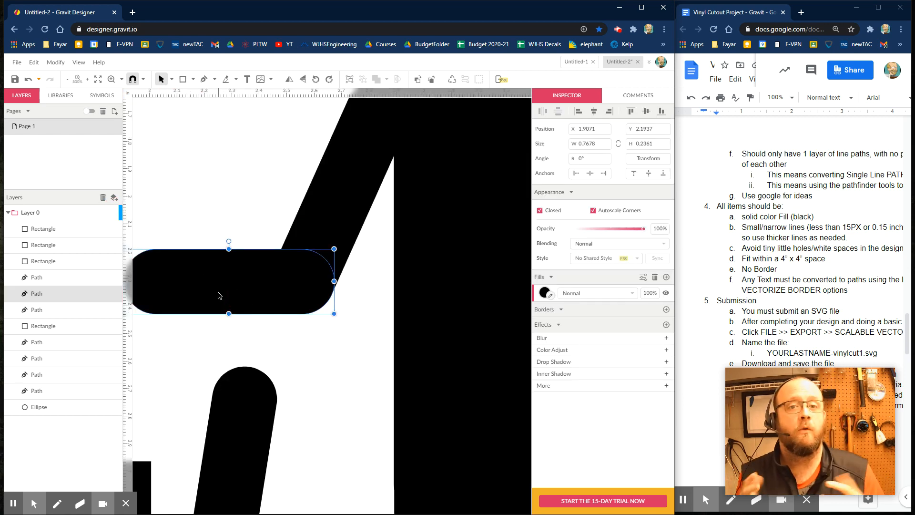
left_click(219, 294)
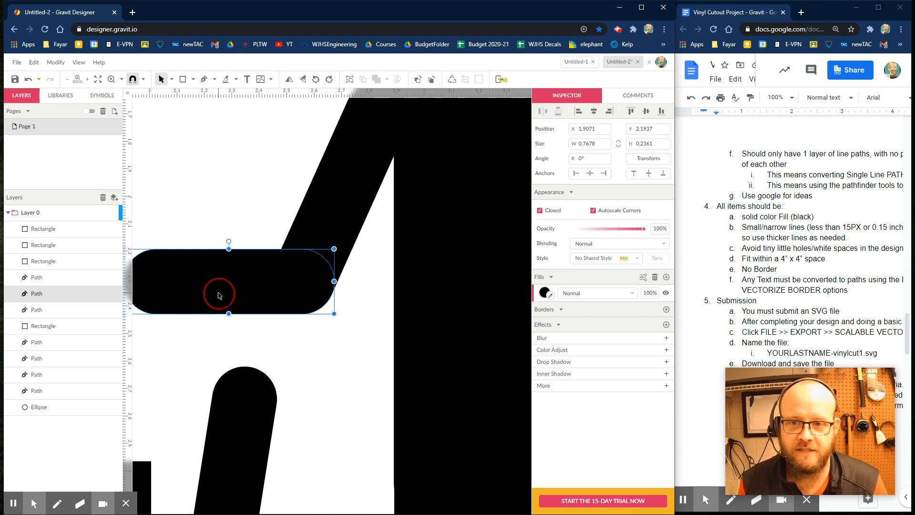
left_click_drag(219, 295, 214, 295)
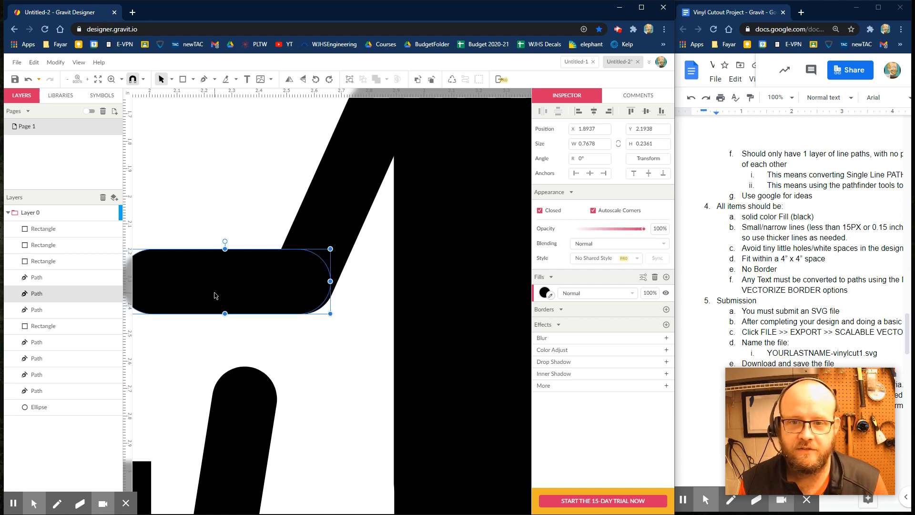
left_click(335, 345)
key("ctrl+0")
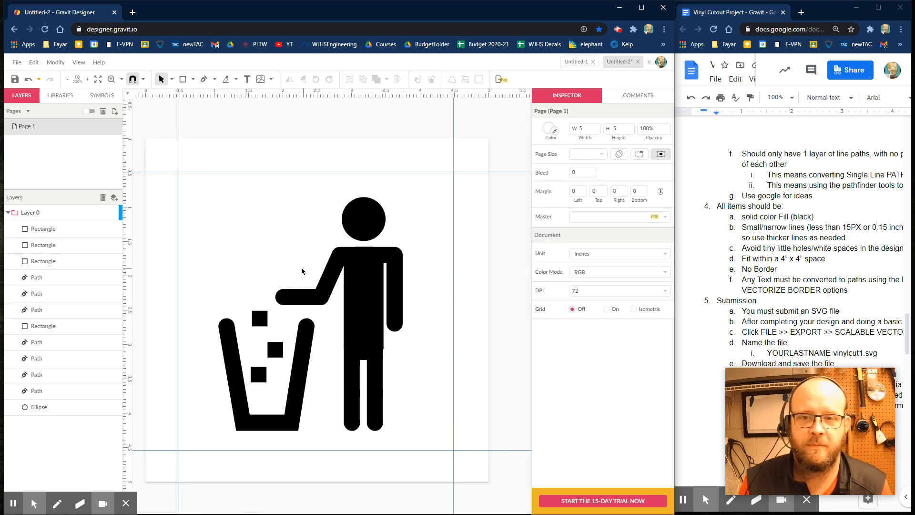
Try to merge the torso, shoulders, both arms and both legs, without the head, into one compound shape with Union
left_click(301, 295)
left_click_drag(438, 255, 321, 425)
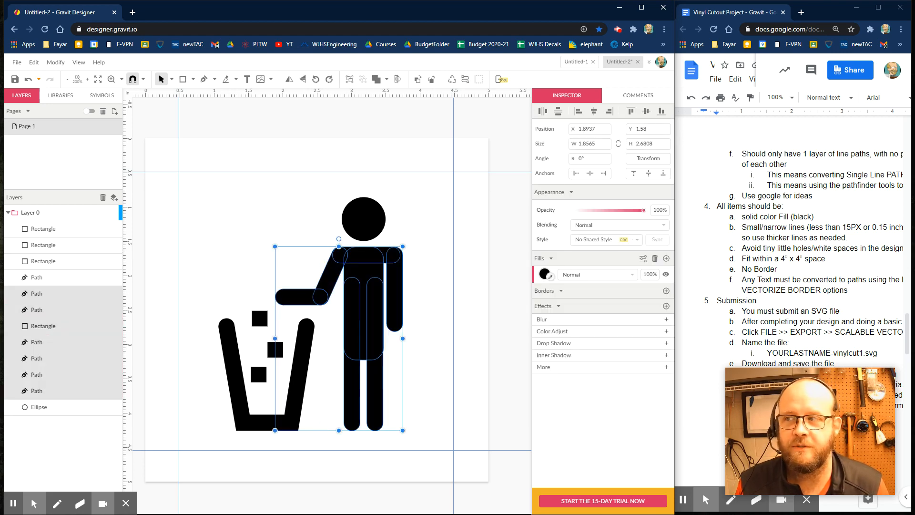
left_click(376, 79)
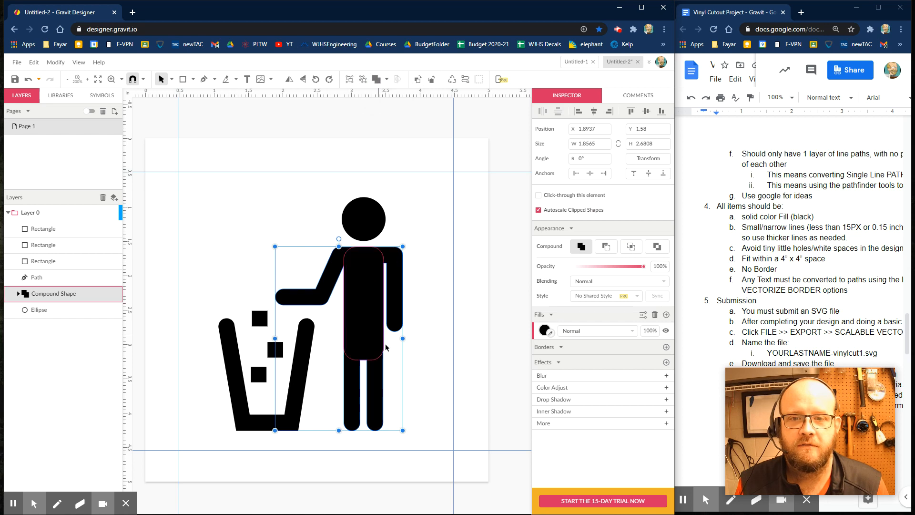
left_click(435, 290)
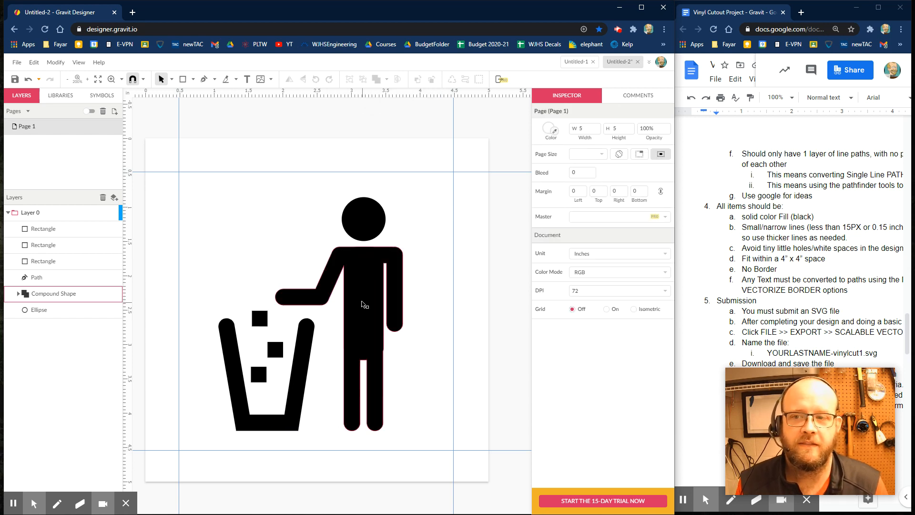
Inspect the merged body in outline view, and undo the union of the body parts
left_click(114, 213)
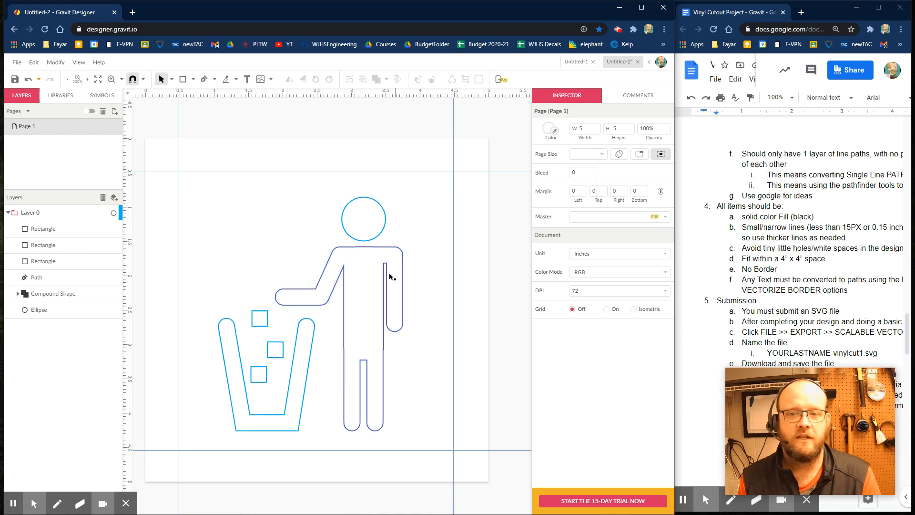
left_click(379, 397)
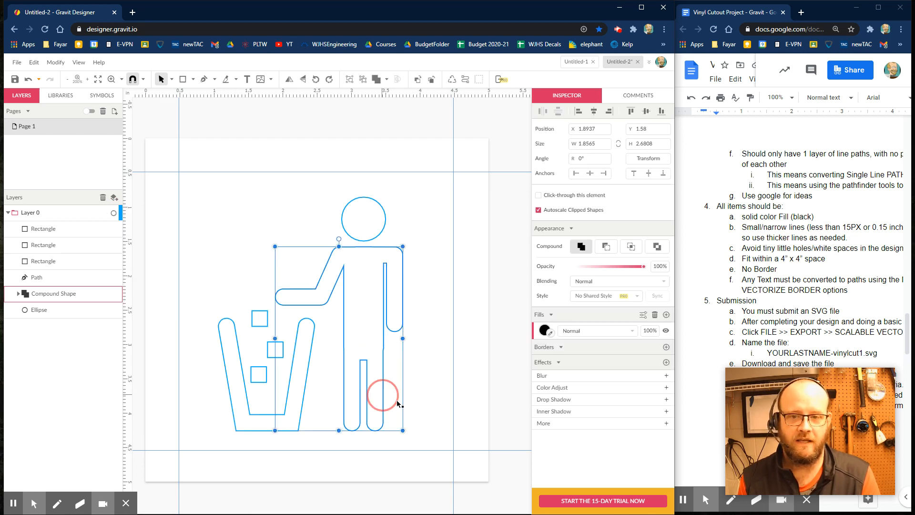
left_click(433, 342)
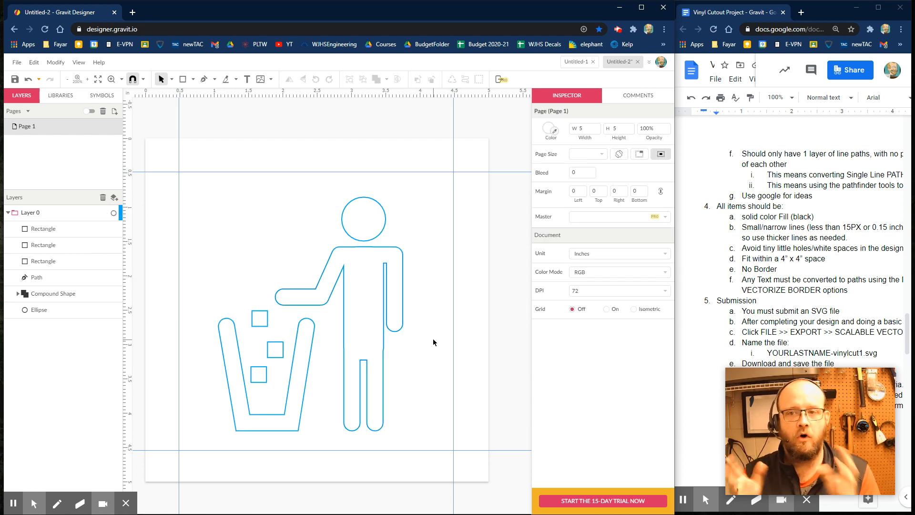
key("ctrl+z")
key("ctrl+z")
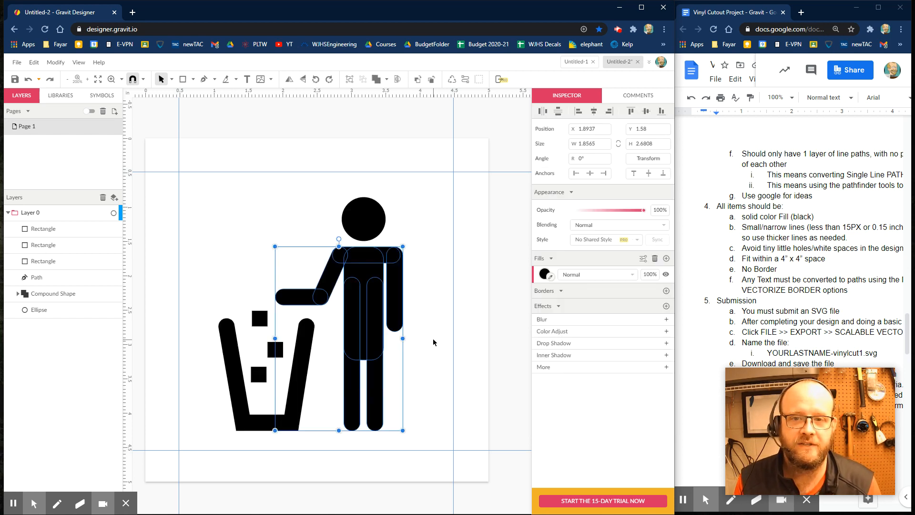
In outline view, merge all the body parts below the head into one compound shape with Union, and restore the filled display
left_click(114, 213)
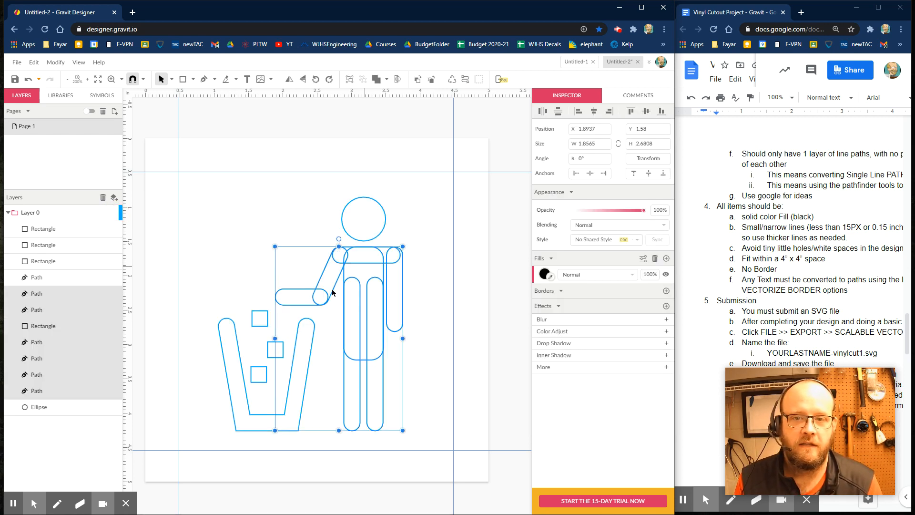
left_click_drag(428, 253, 323, 439)
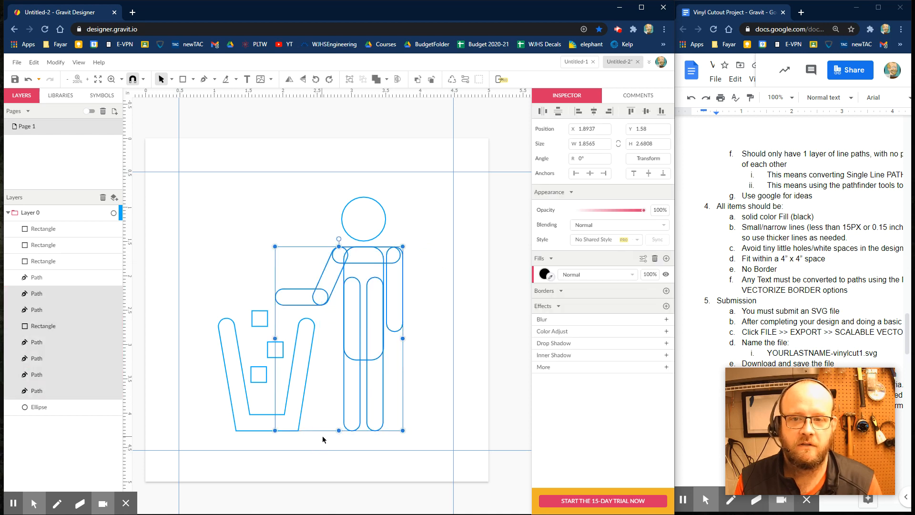
left_click(377, 79)
left_click(423, 285)
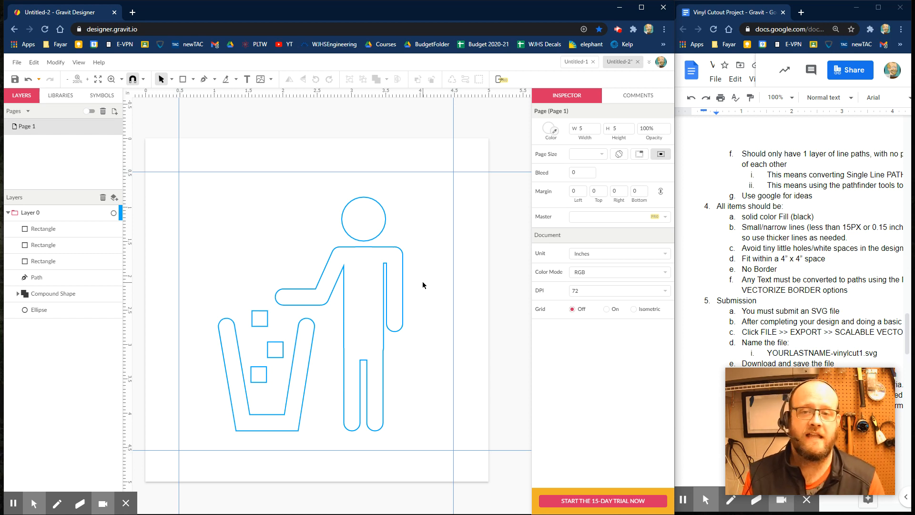
left_click(114, 213)
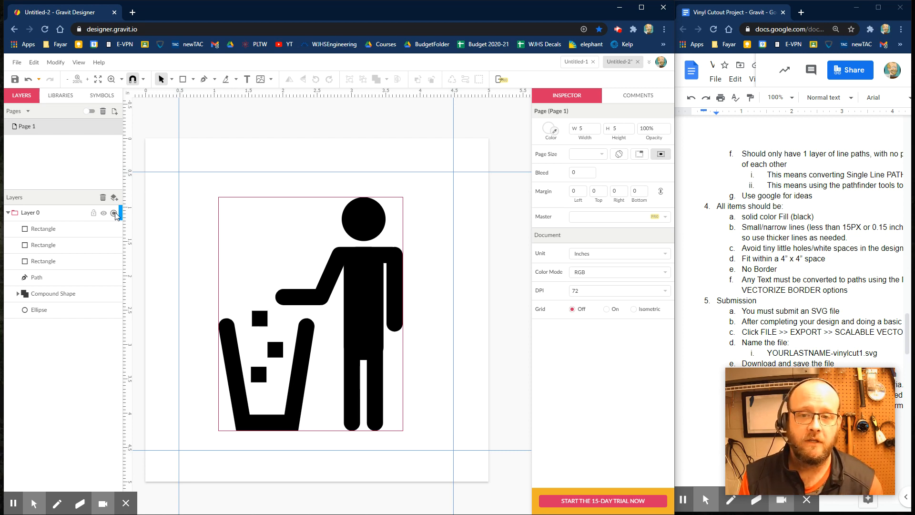
left_click(432, 276)
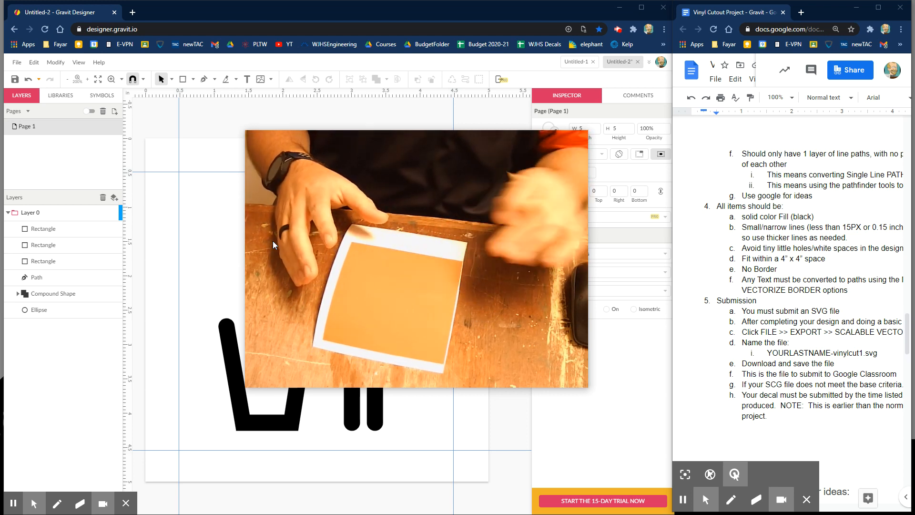
left_click_drag(439, 170, 743, 206)
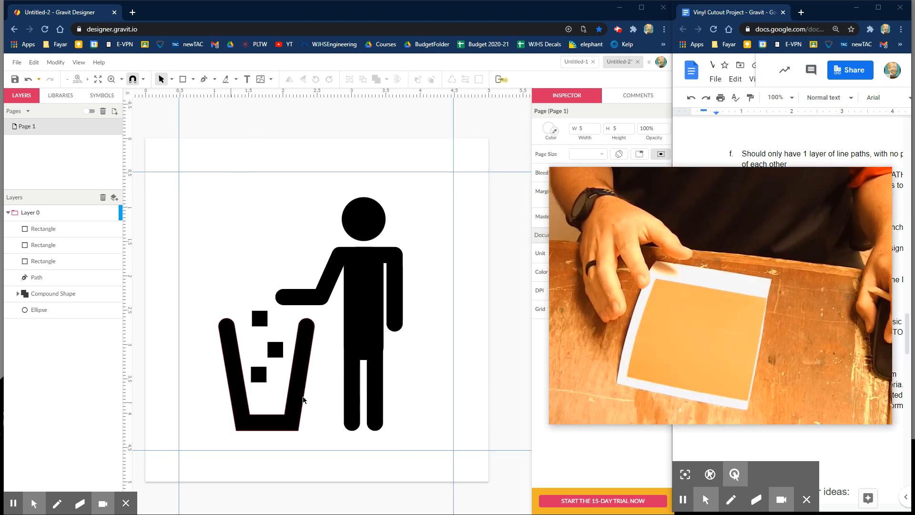
mouse_move(719, 268)
left_mouse_down()
mouse_move(502, 259)
mouse_move(619, 262)
left_mouse_up()
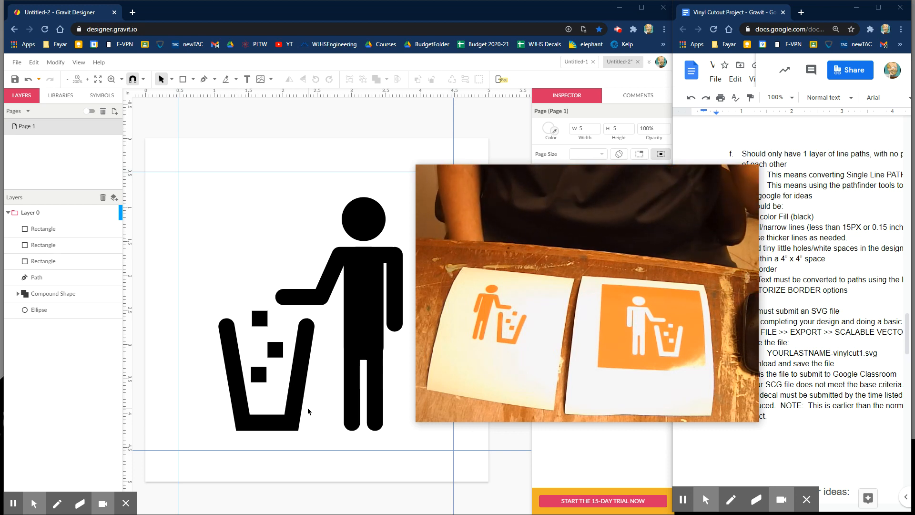
left_click(295, 403)
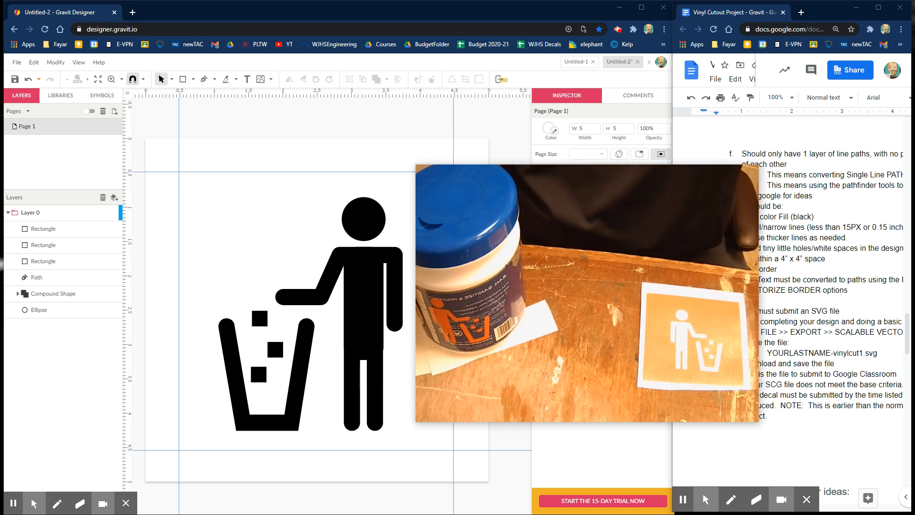
Check the cut lines of the complete figure, trash and bin in outline view, and restore the filled display
left_click(301, 231)
left_click(113, 219)
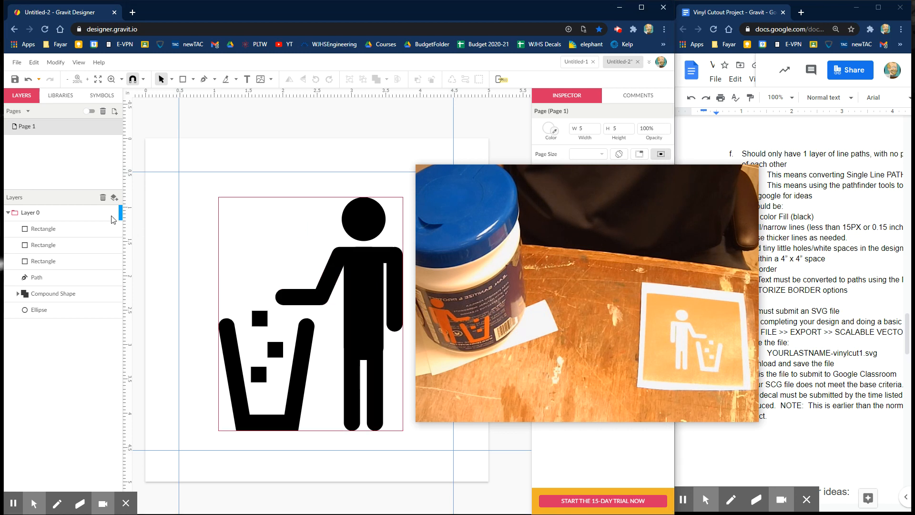
left_click(121, 214)
left_click(113, 212)
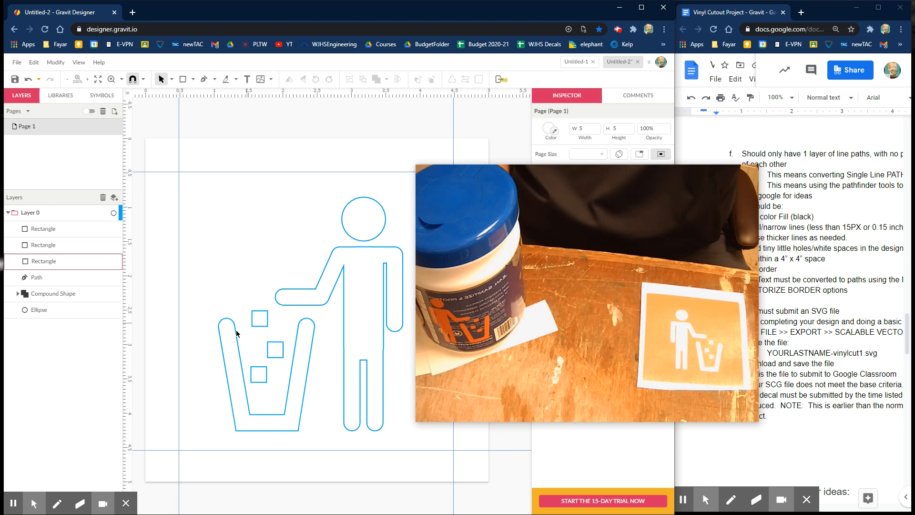
left_click(115, 214)
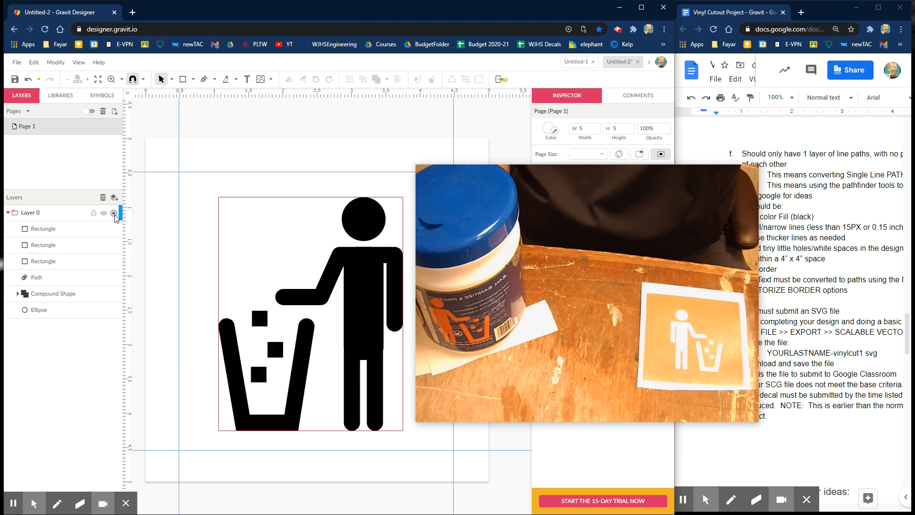